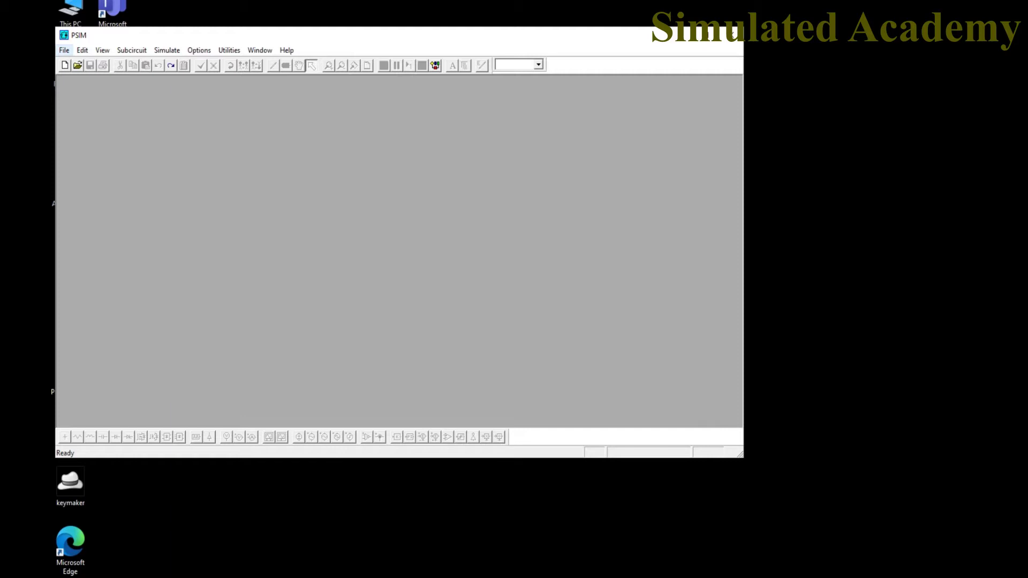
Create a new blank schematic and enlarge its window to fill most of the workspace.
{"action": "left_click", "coordinate": [64, 49]}
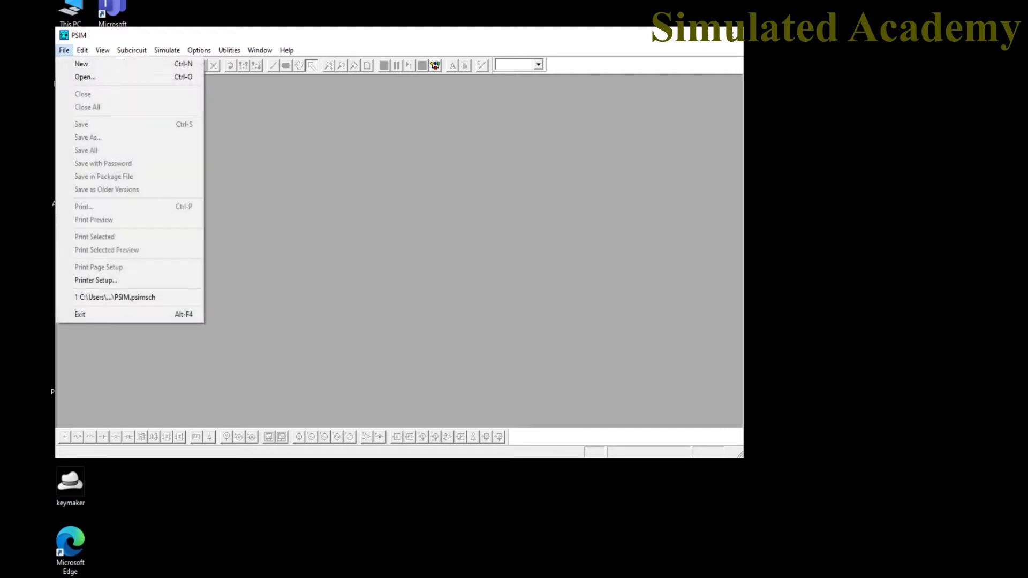
{"action": "left_click", "coordinate": [115, 297]}
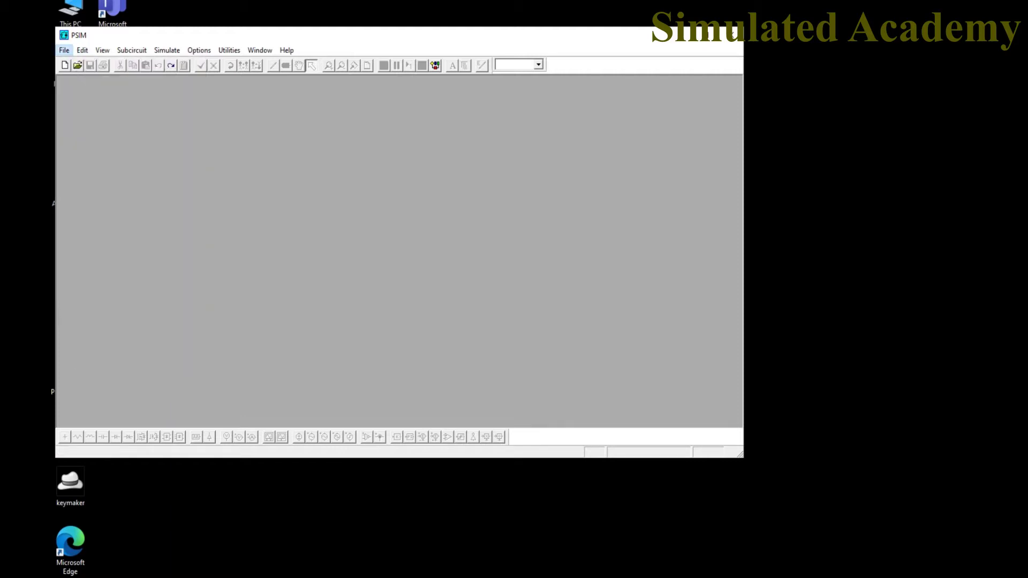
{"action": "left_click", "coordinate": [64, 50]}
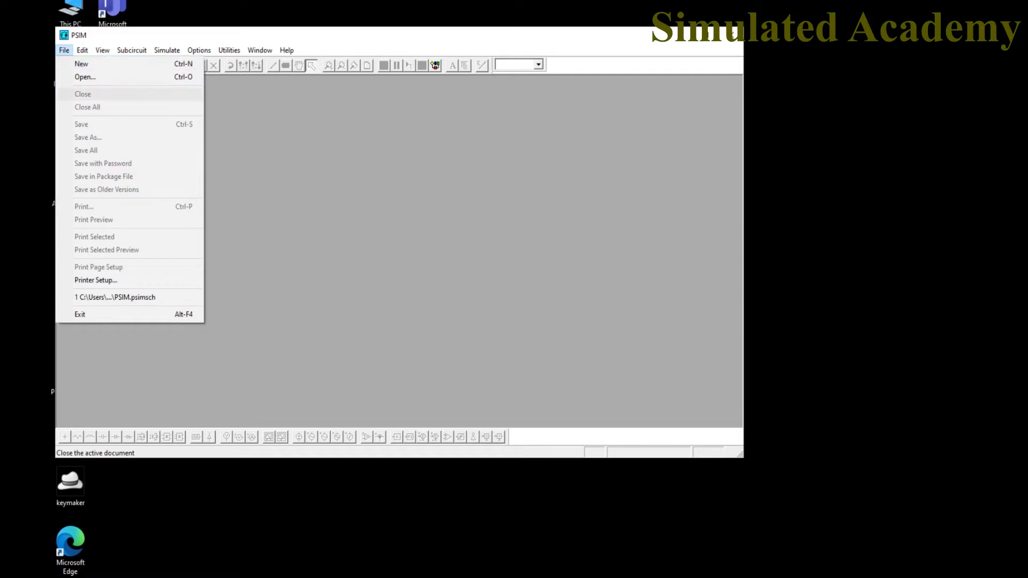
{"action": "left_click", "coordinate": [82, 64]}
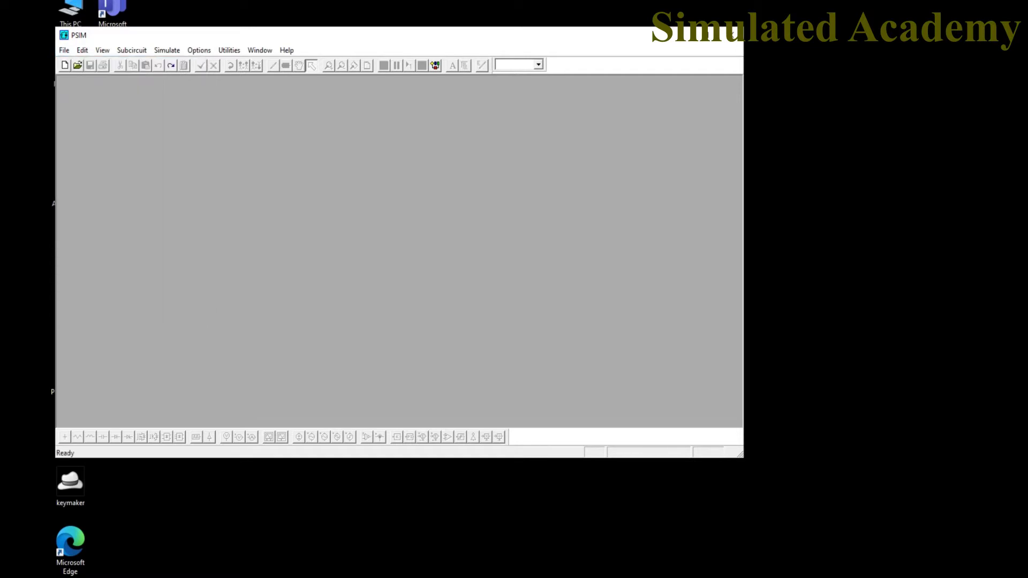
{"action": "left_click", "coordinate": [65, 65]}
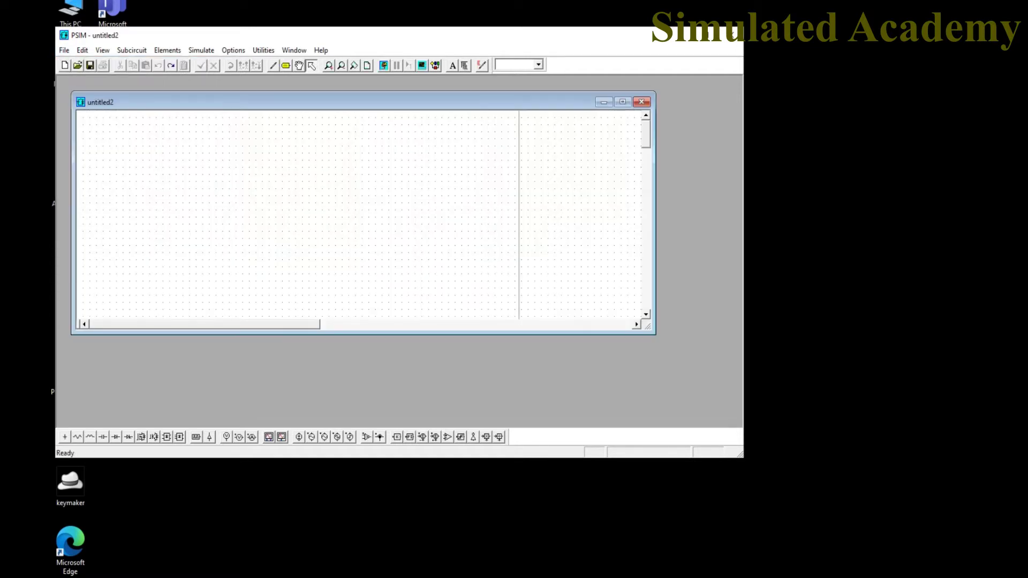
{"action": "left_click_drag", "start_coordinate": [362, 101], "coordinate": [355, 89]}
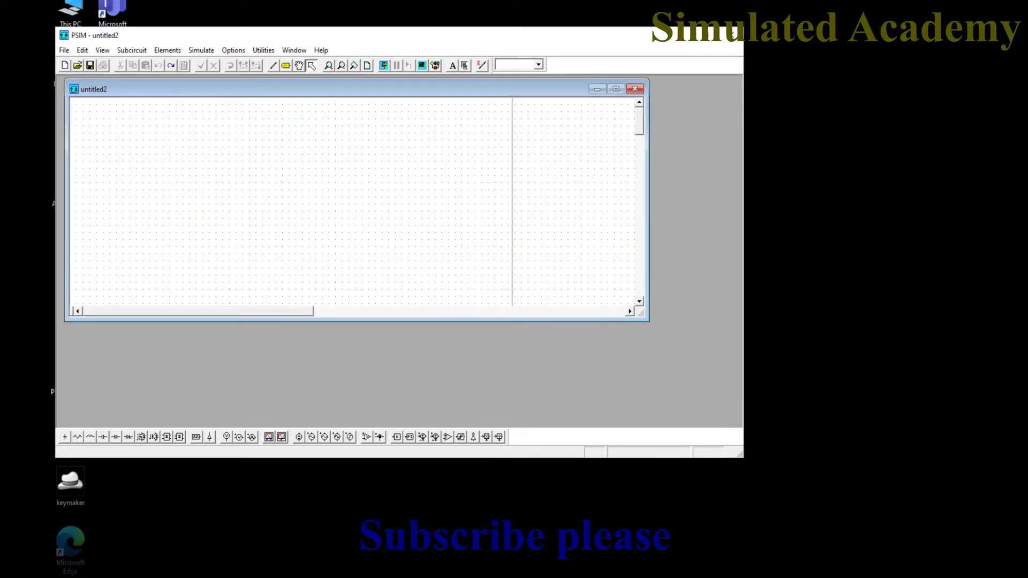
{"action": "left_click_drag", "start_coordinate": [648, 321], "coordinate": [689, 421]}
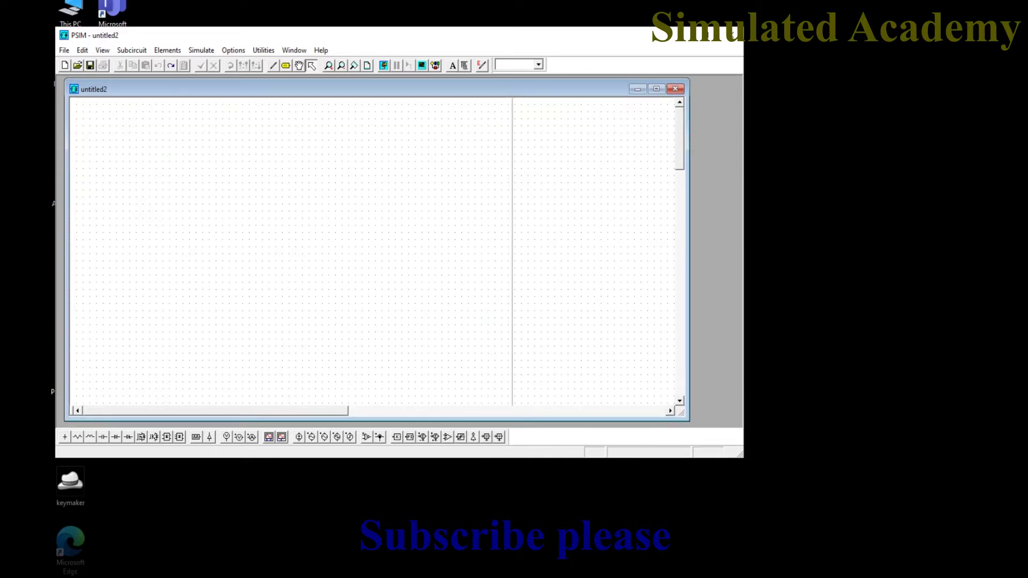
Save the new schematic as psim in the Downloads folder, keeping the PSIM file type.
{"action": "left_click", "coordinate": [64, 50]}
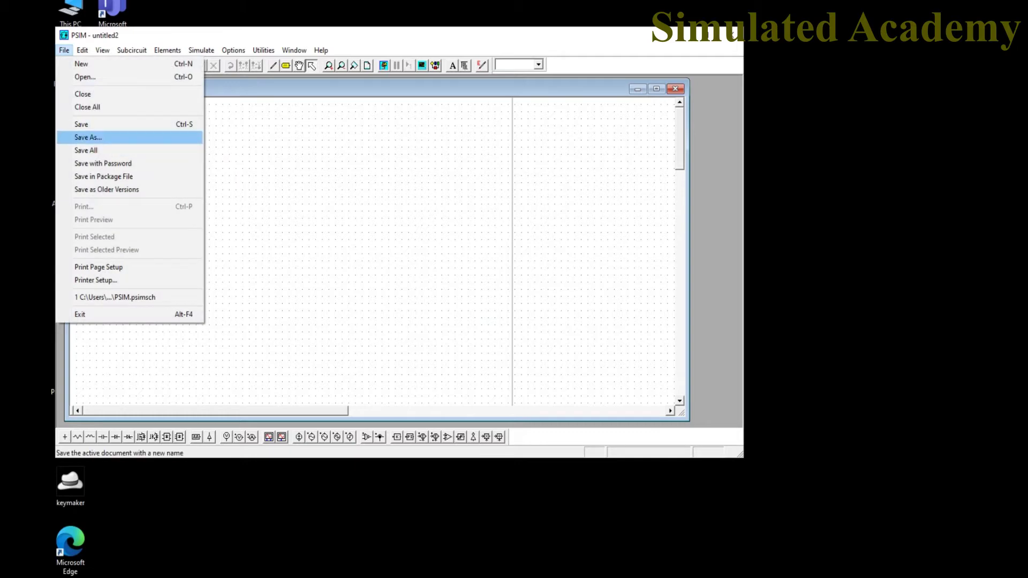
{"action": "key", "text": "Return"}
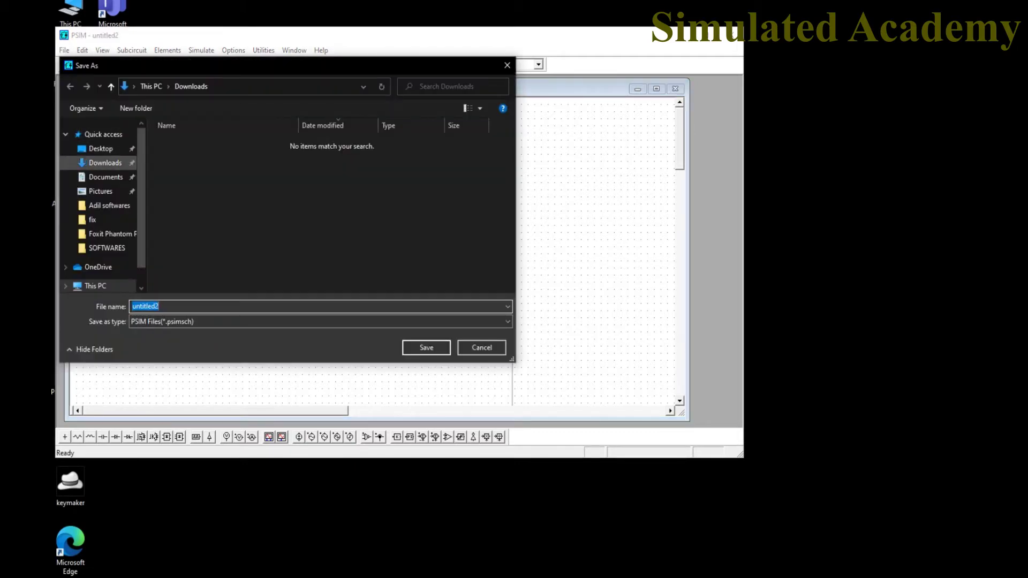
{"action": "left_click", "coordinate": [104, 163]}
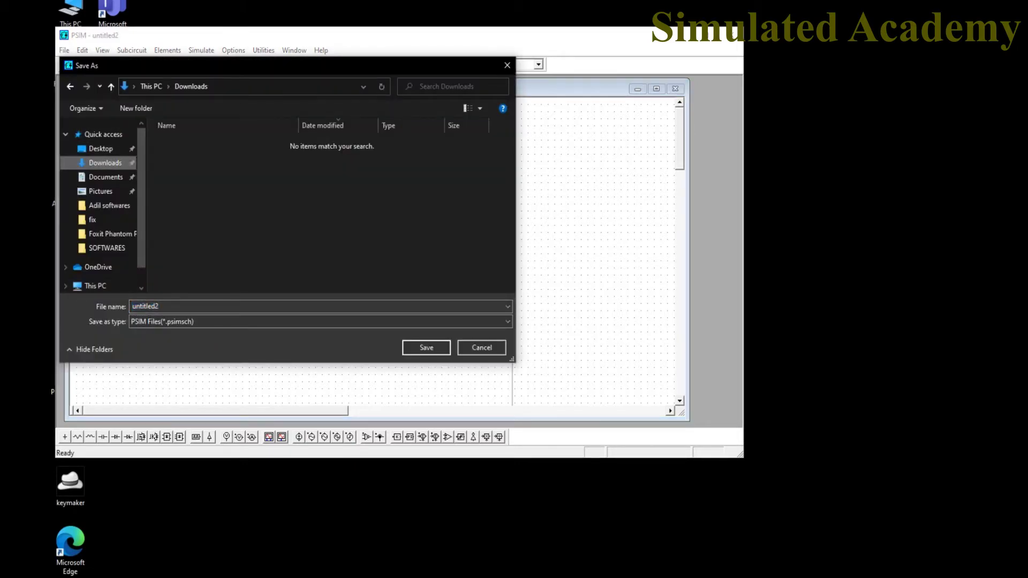
{"action": "left_click", "coordinate": [145, 306]}
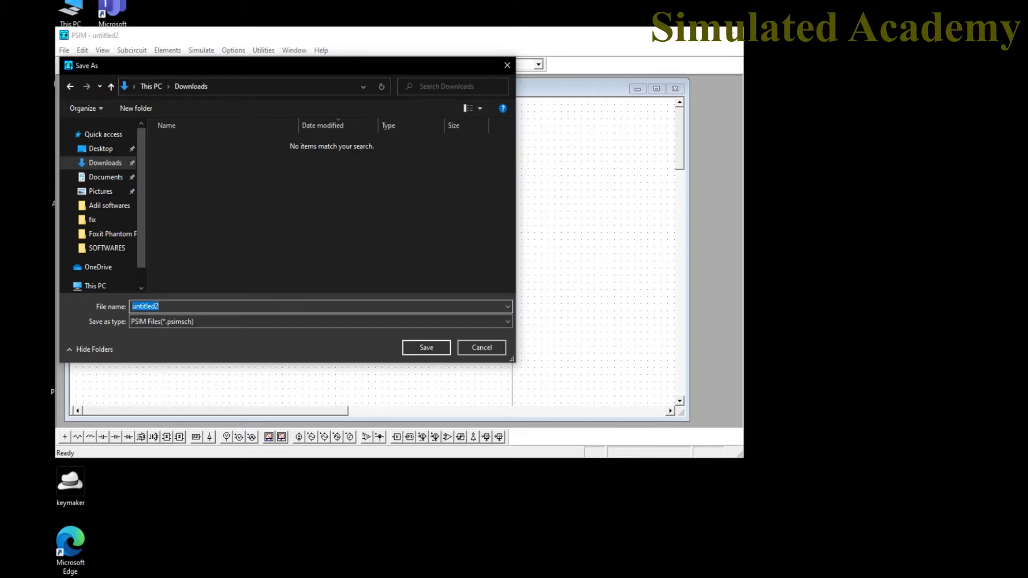
{"action": "type", "text": "psim"}
{"action": "key", "text": "Return"}
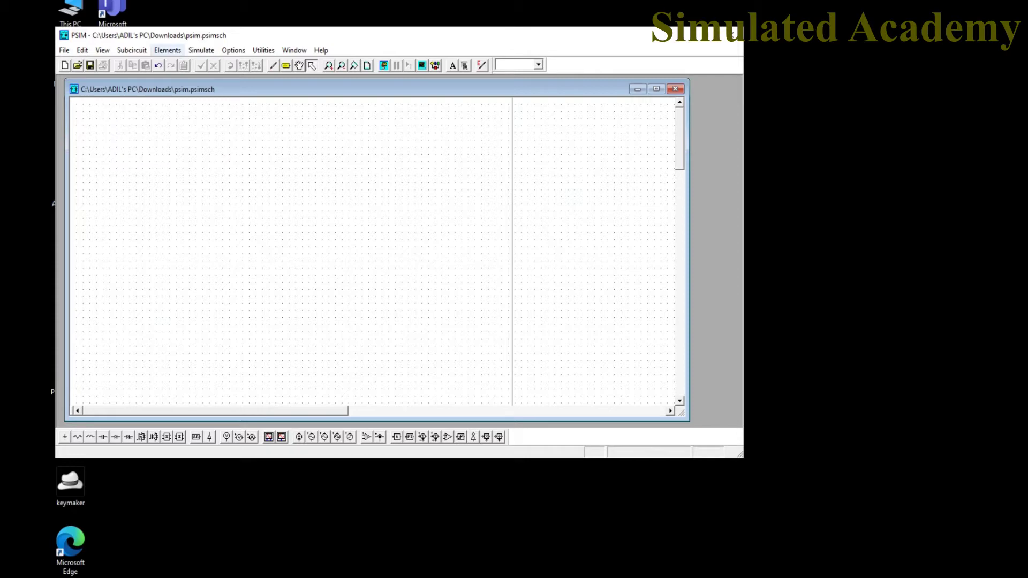
{"action": "left_click", "coordinate": [168, 50]}
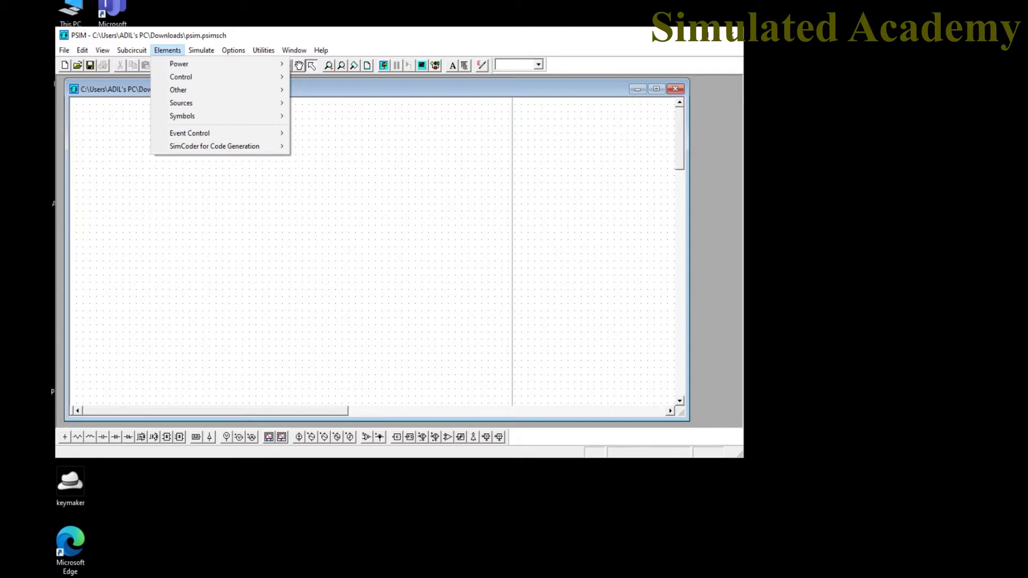
{"action": "mouse_move", "coordinate": [179, 64]}
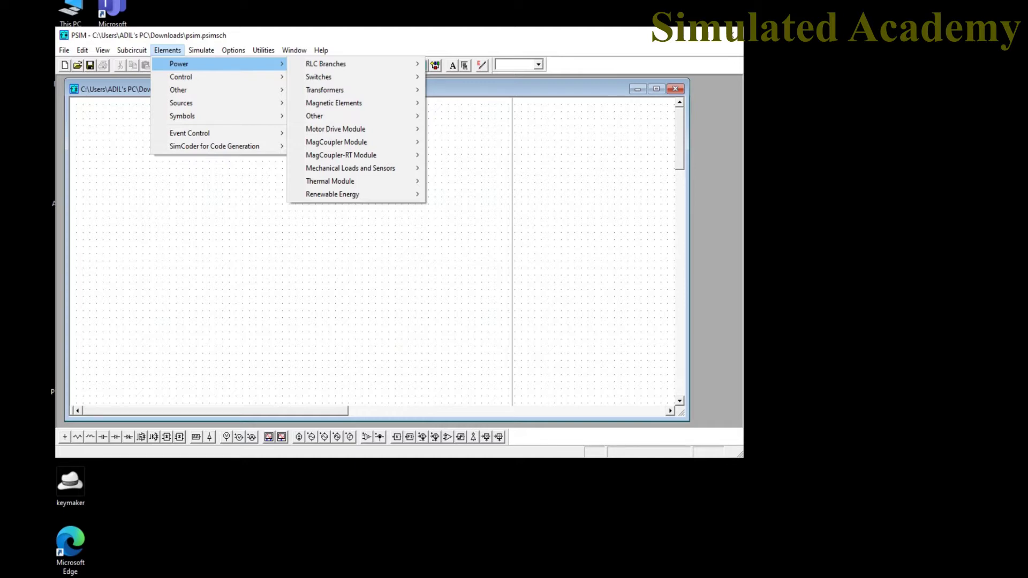
{"action": "mouse_move", "coordinate": [326, 64]}
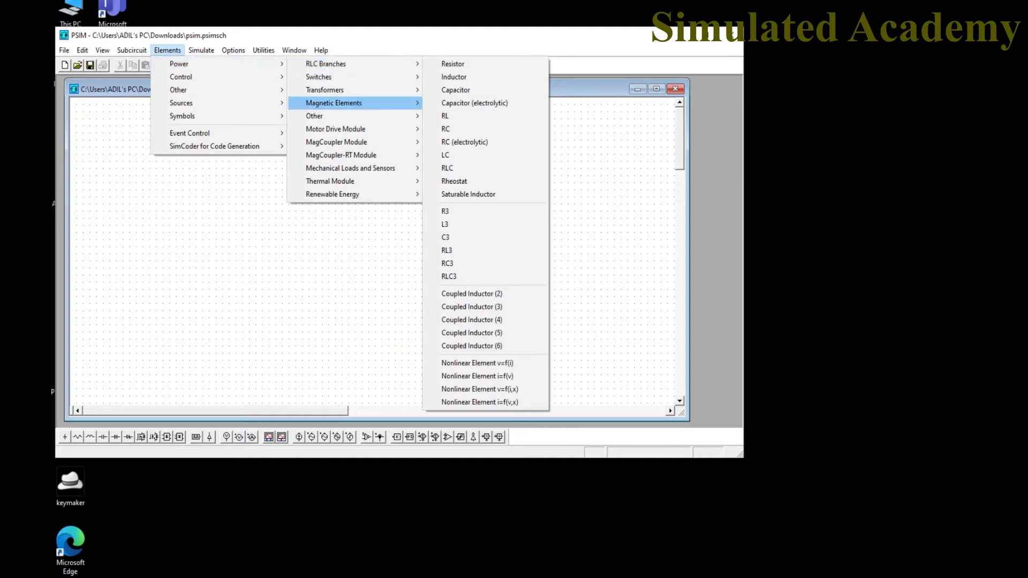
{"action": "left_click", "coordinate": [168, 50]}
{"action": "key", "text": "Escape"}
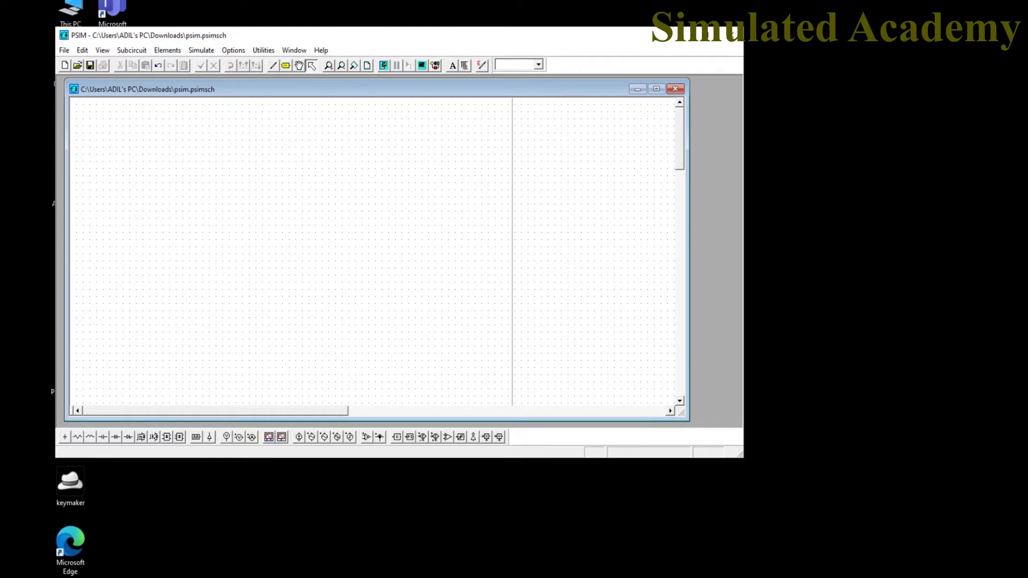
Maximize both the program window and the schematic window.
{"action": "left_click", "coordinate": [706, 36]}
{"action": "left_click", "coordinate": [651, 42]}
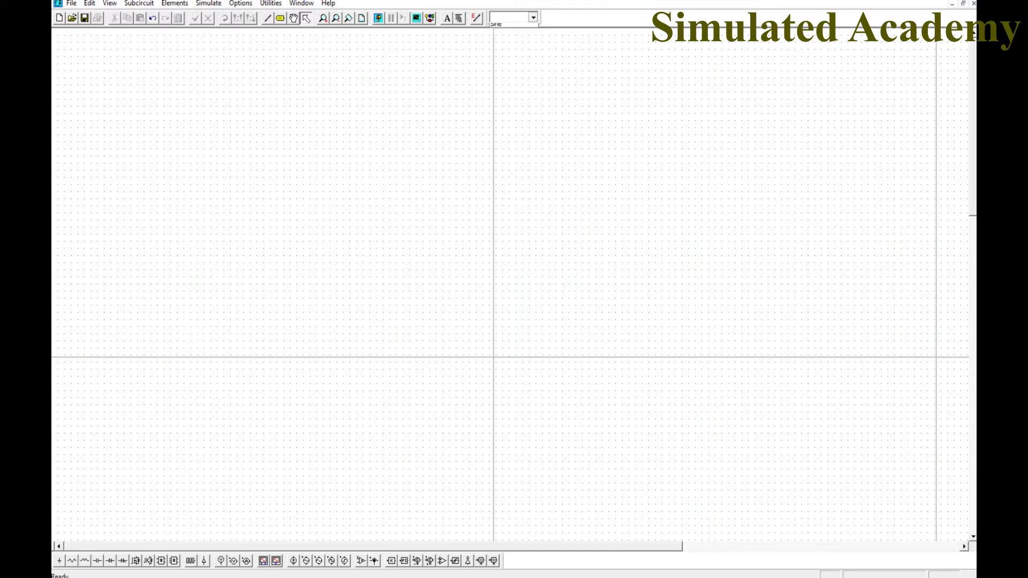
Review the recently used elements, look up elements beginning with c and r in the Library Browser, inspect Resistor, and close the browser.
{"action": "left_click", "coordinate": [533, 17]}
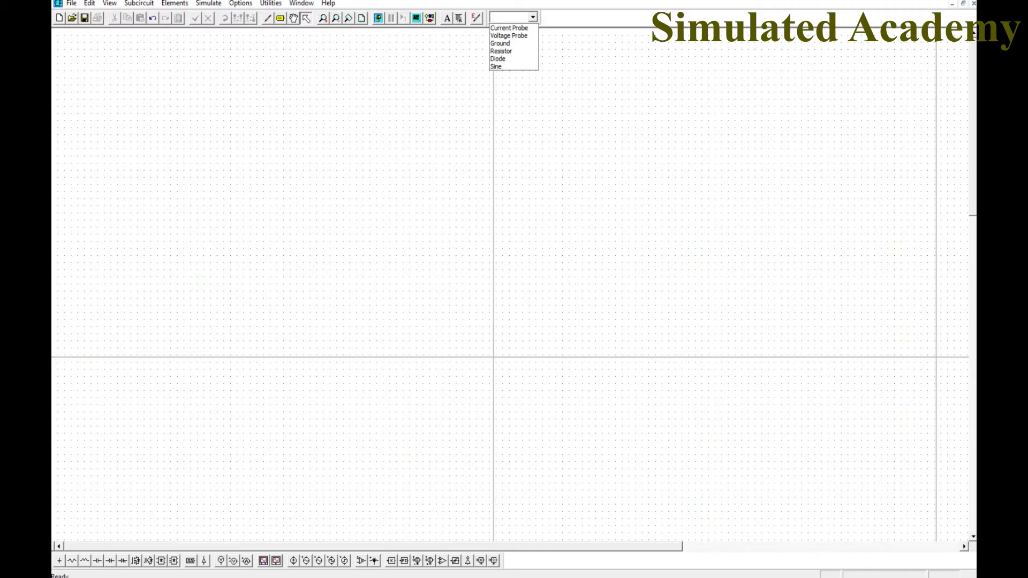
{"action": "left_click", "coordinate": [533, 18]}
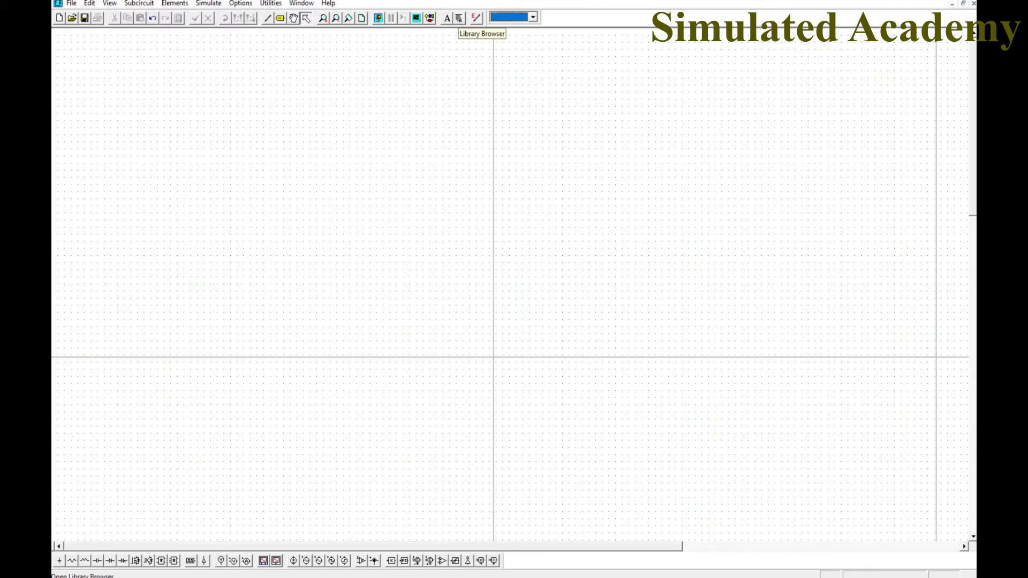
{"action": "left_click", "coordinate": [459, 17]}
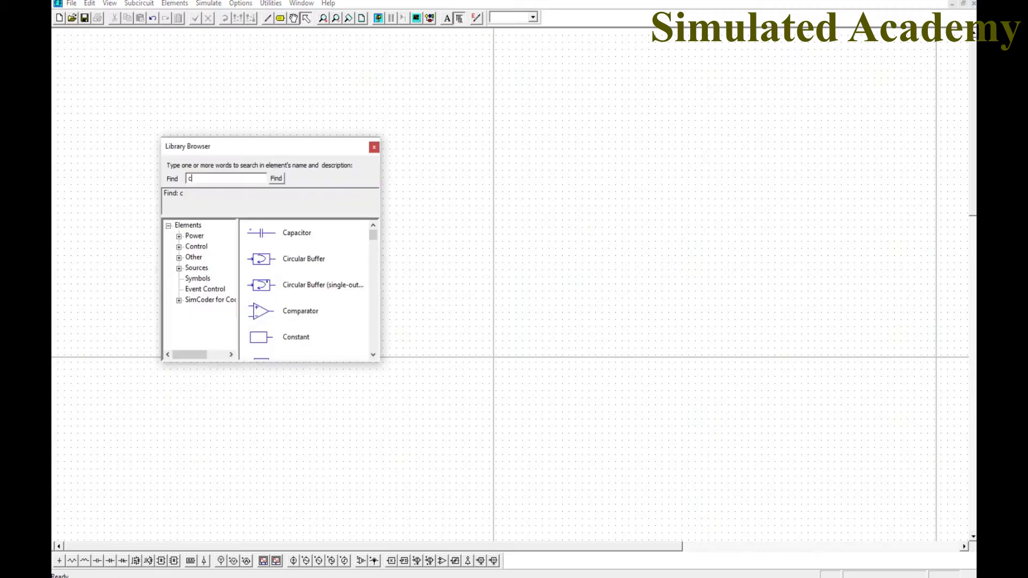
{"action": "type", "text": "c"}
{"action": "key", "text": "BackSpace"}
{"action": "type", "text": "r"}
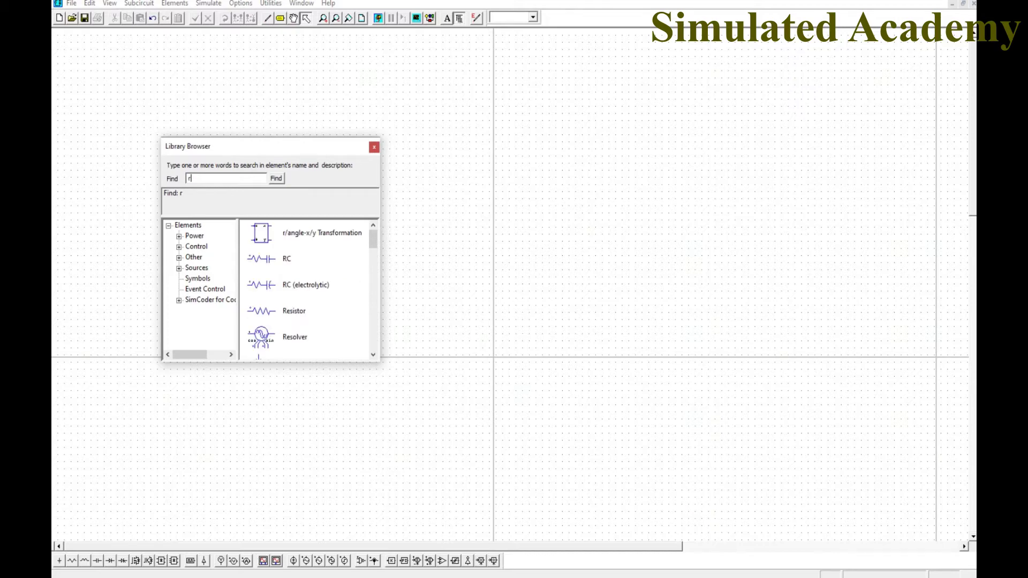
{"action": "left_click", "coordinate": [294, 312]}
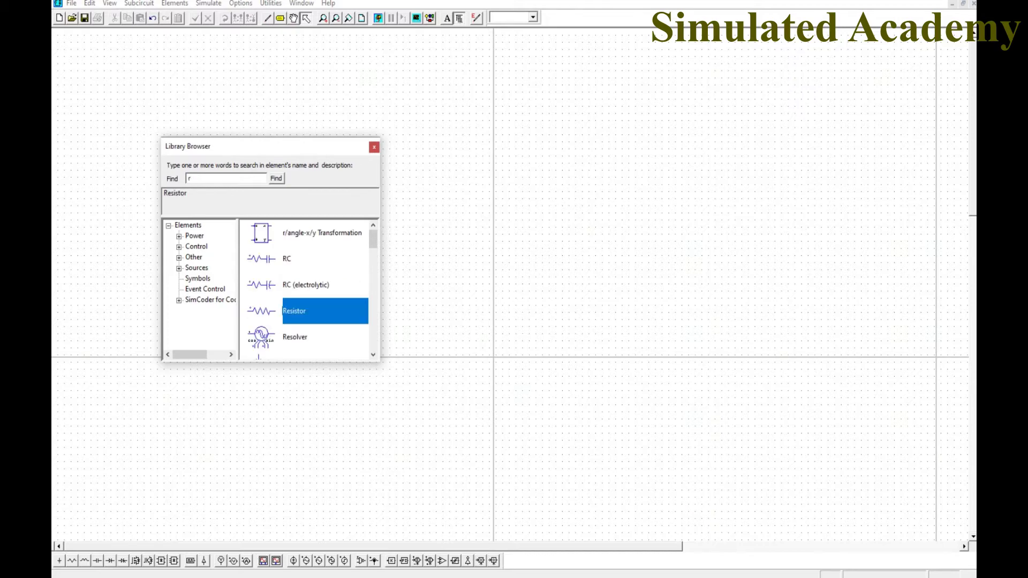
{"action": "left_click", "coordinate": [373, 148]}
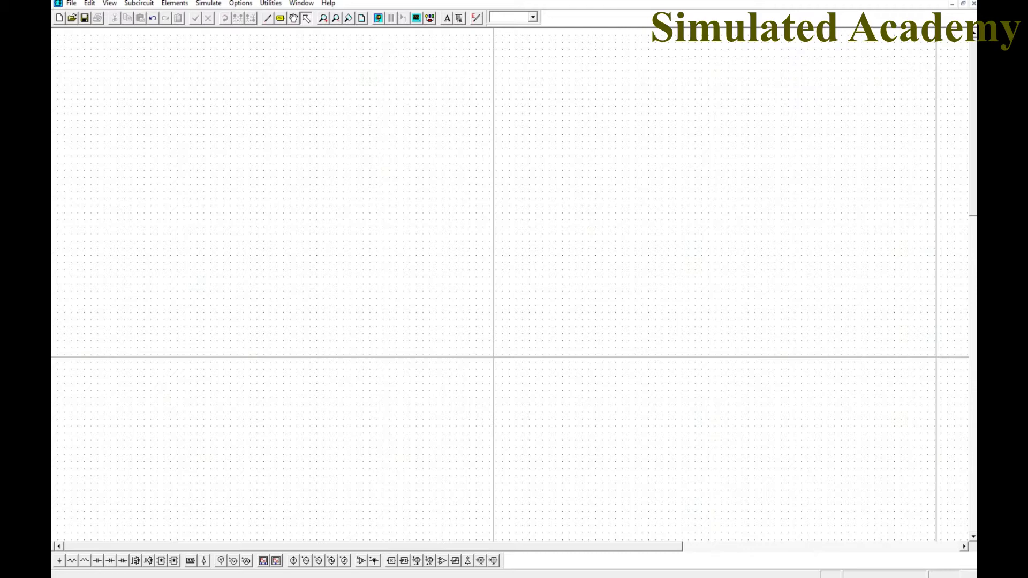
Place one sinusoidal voltage source upright on the empty schematic.
{"action": "left_click", "coordinate": [306, 561]}
{"action": "left_click", "coordinate": [210, 230]}
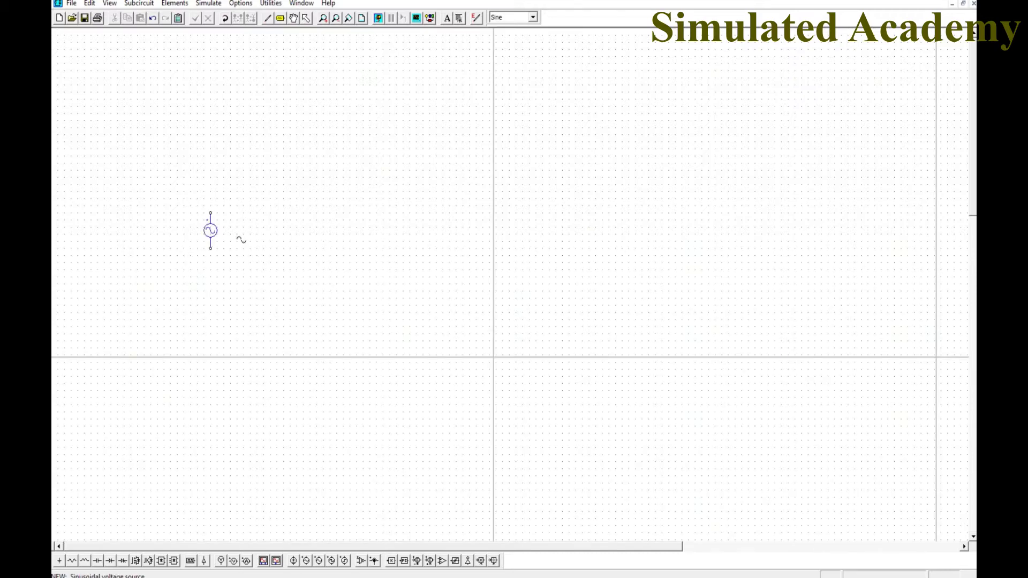
{"action": "left_click", "coordinate": [242, 240]}
{"action": "key", "text": "Escape"}
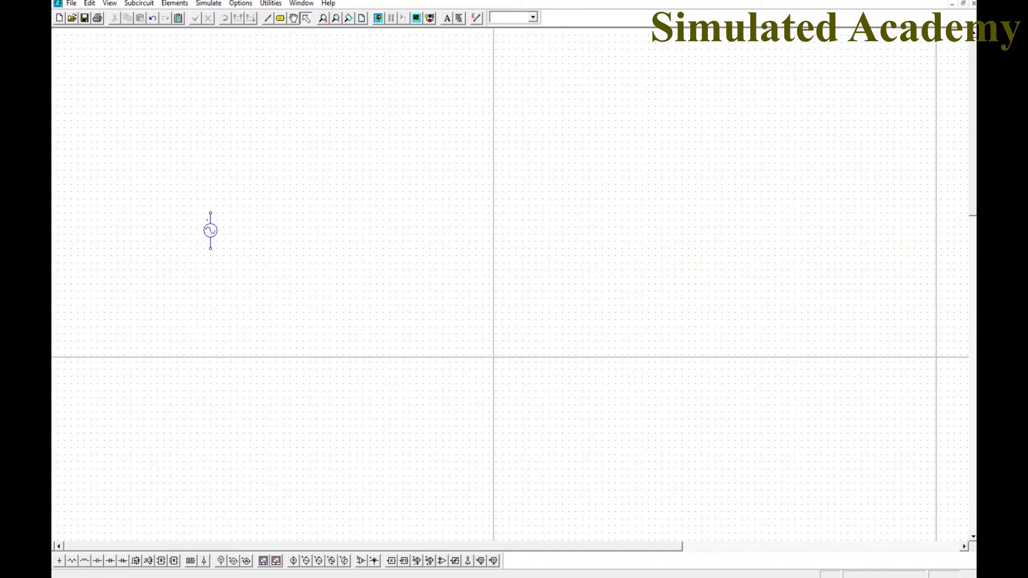
Place a horizontal diode slightly above the sinusoidal source, on its right side.
{"action": "key", "text": "ctrl+d"}
{"action": "left_click", "coordinate": [261, 199]}
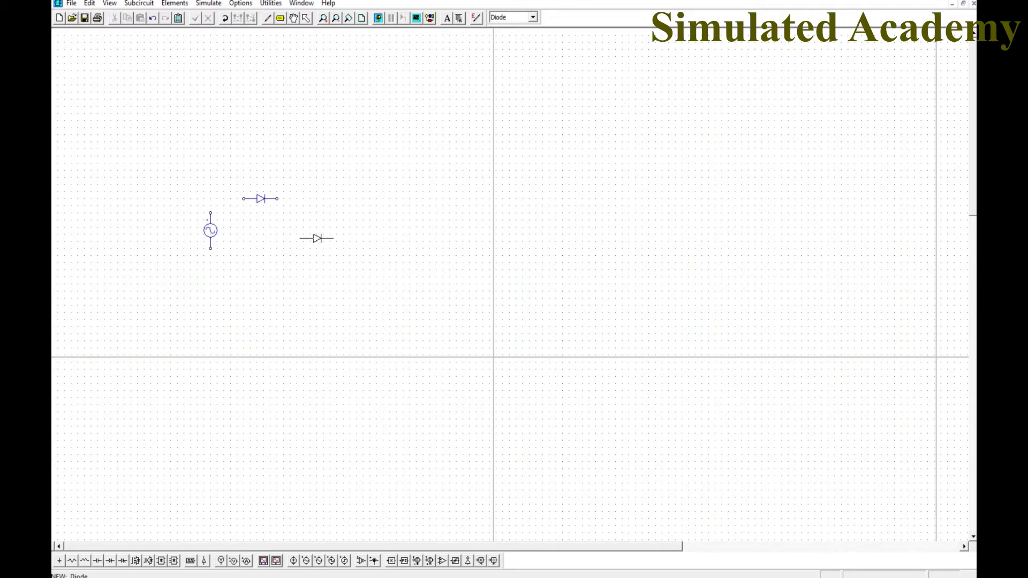
{"action": "key", "text": "Escape"}
Place a resistor rotated to vertical, to the right of the diode and level with the source.
{"action": "left_click", "coordinate": [72, 560]}
{"action": "right_click", "coordinate": [322, 225]}
{"action": "left_click", "coordinate": [330, 230]}
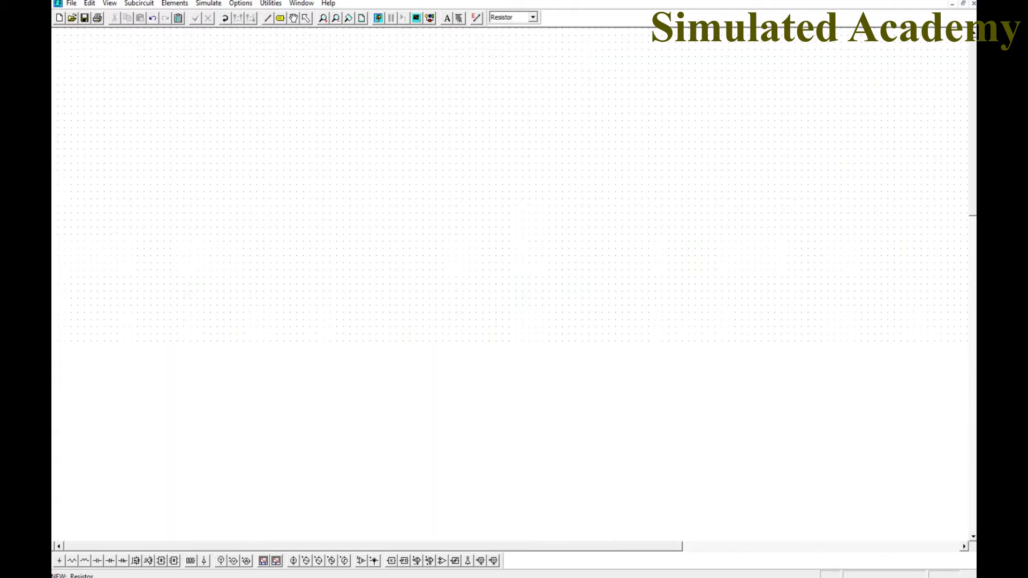
{"action": "left_click", "coordinate": [306, 18]}
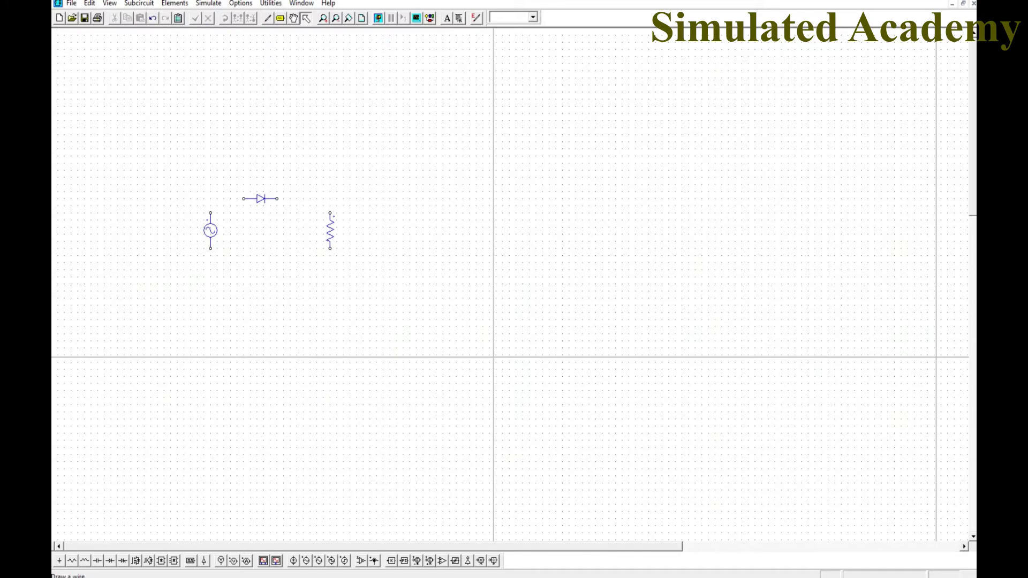
Wire the source, diode and resistor into a closed series loop.
{"action": "left_click", "coordinate": [267, 18]}
{"action": "left_click_drag", "start_coordinate": [210, 213], "coordinate": [244, 199]}
{"action": "left_click_drag", "start_coordinate": [277, 198], "coordinate": [330, 206]}
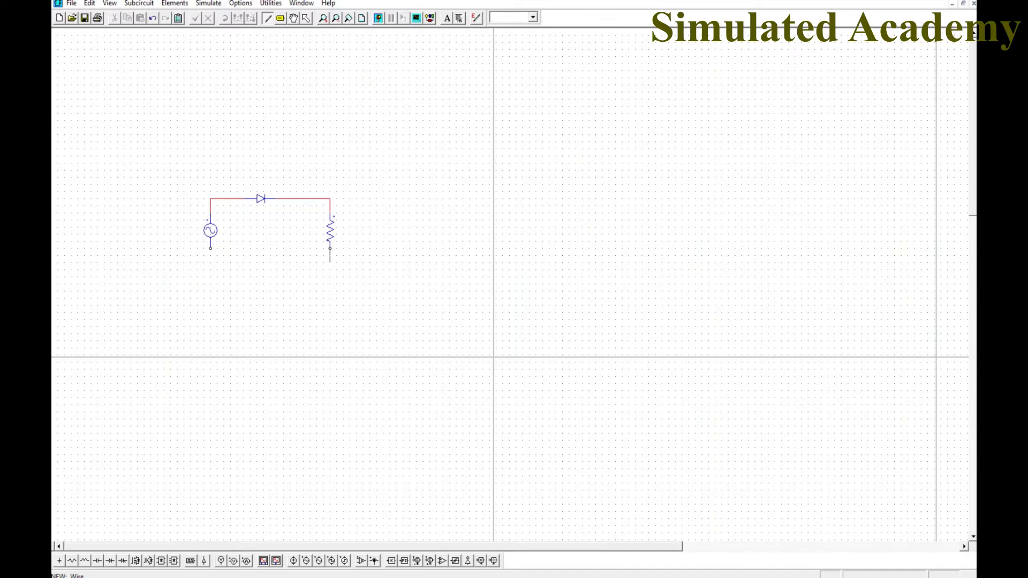
{"action": "left_click_drag", "start_coordinate": [324, 262], "coordinate": [210, 256]}
Place a ground below the source and wire it to the lower corner of the loop.
{"action": "left_click", "coordinate": [59, 561]}
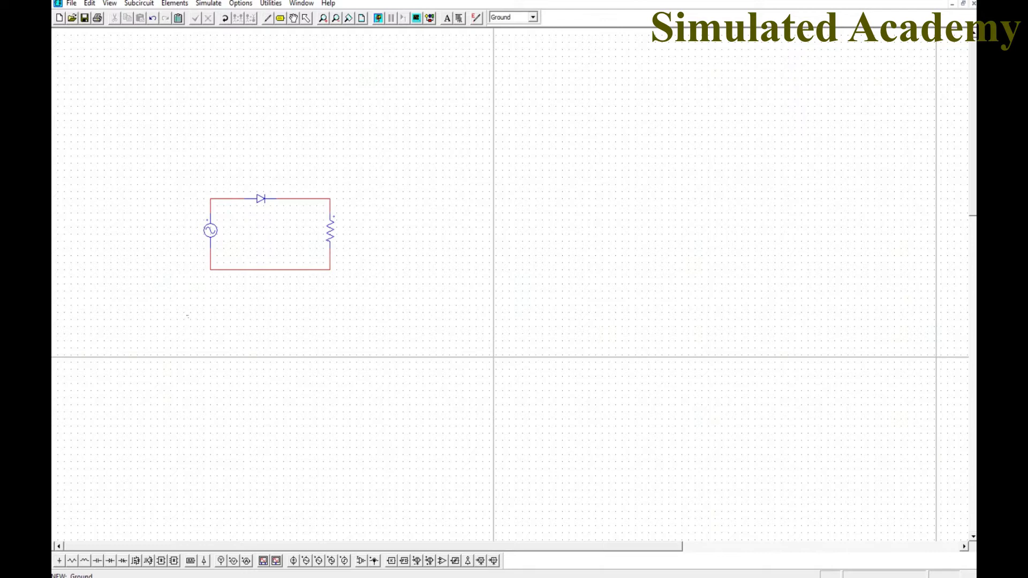
{"action": "left_click", "coordinate": [211, 295]}
{"action": "left_click", "coordinate": [267, 18]}
{"action": "left_click_drag", "start_coordinate": [210, 269], "coordinate": [210, 291]}
{"action": "key", "text": "Escape"}
Name the sinusoidal source Source, set its peak amplitude to 50, and display its name, peak amplitude and frequency on the schematic.
{"action": "double_click", "coordinate": [210, 230]}
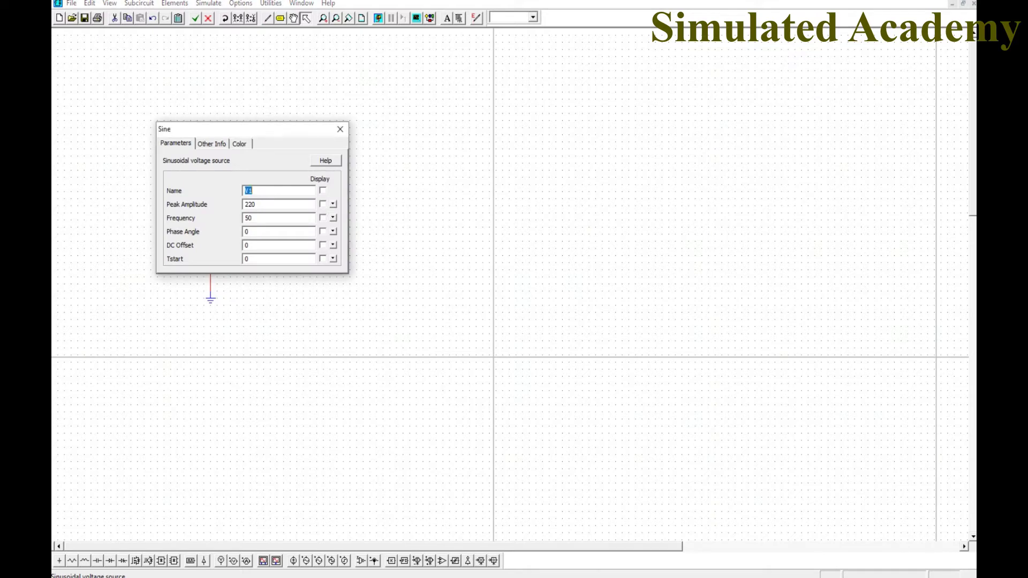
{"action": "type", "text": "Source"}
{"action": "key", "text": "Return"}
{"action": "type", "text": "50"}
{"action": "key", "text": "shift+Home"}
{"action": "left_click_drag", "start_coordinate": [282, 135], "coordinate": [410, 140]}
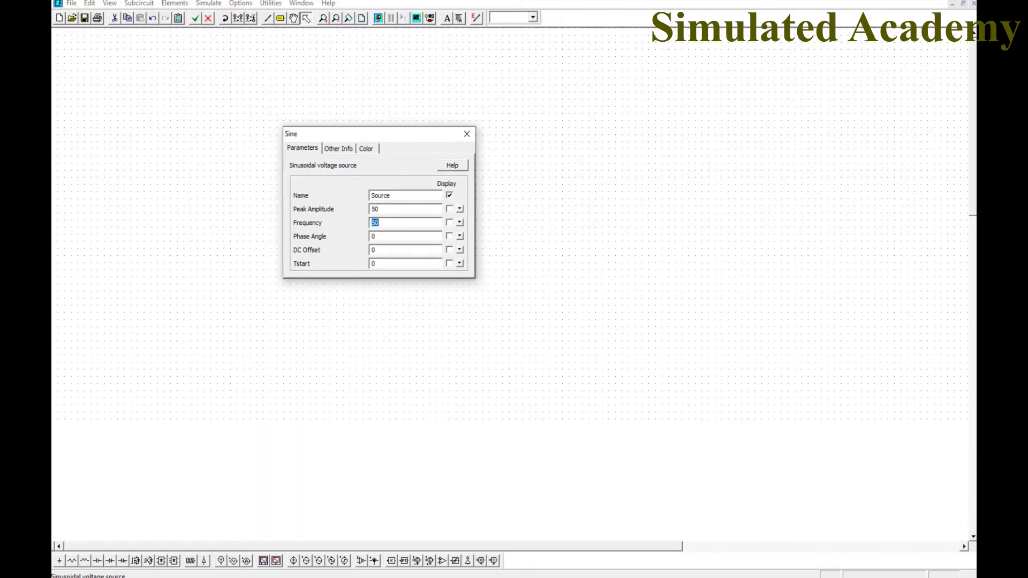
{"action": "left_click", "coordinate": [449, 209]}
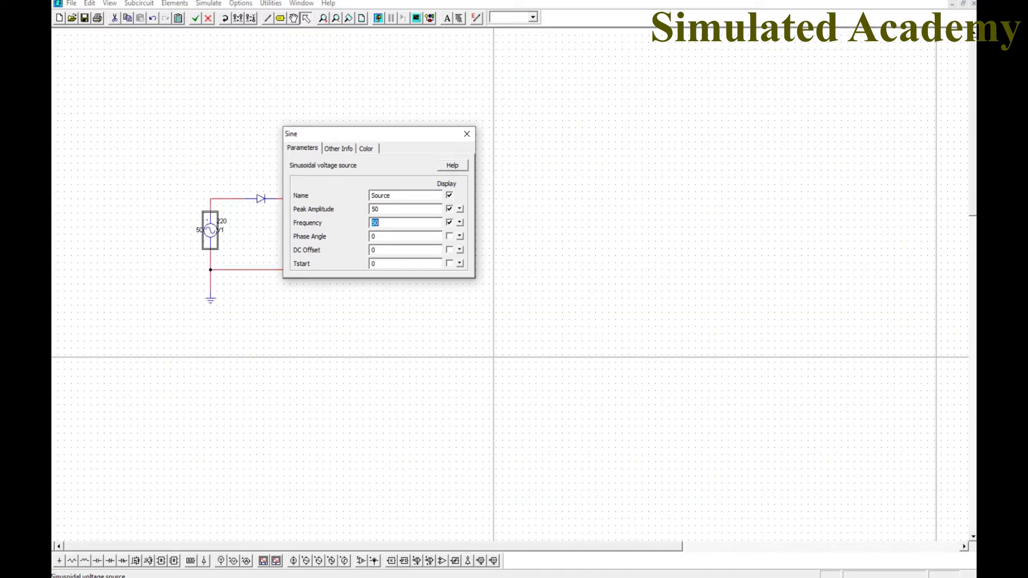
{"action": "left_click", "coordinate": [380, 209]}
Change the sinusoidal source's colour to dark navy blue and review its other info.
{"action": "left_click", "coordinate": [366, 149]}
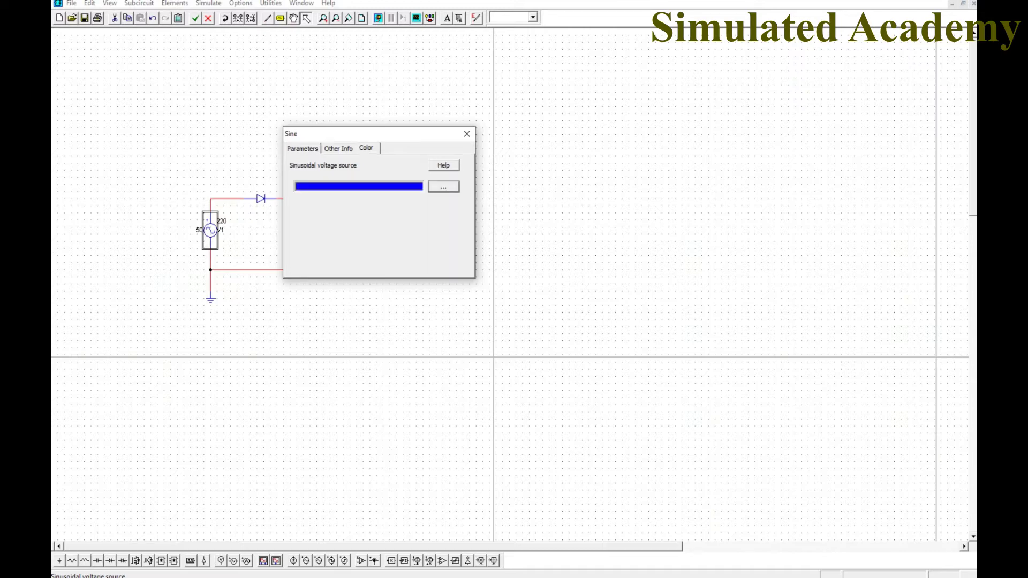
{"action": "left_click", "coordinate": [443, 186]}
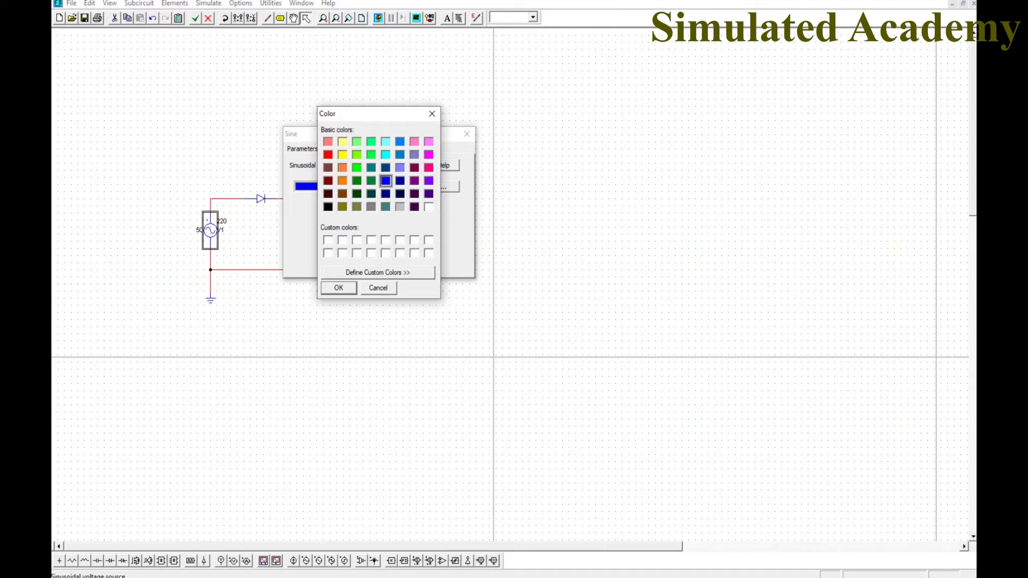
{"action": "left_click", "coordinate": [386, 194]}
{"action": "left_click", "coordinate": [339, 288]}
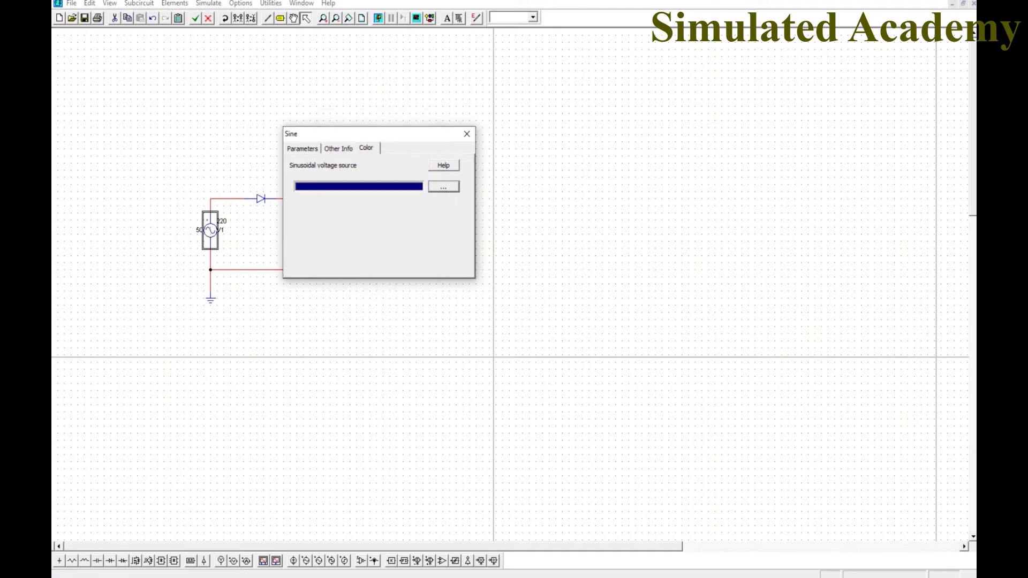
{"action": "left_click", "coordinate": [338, 149]}
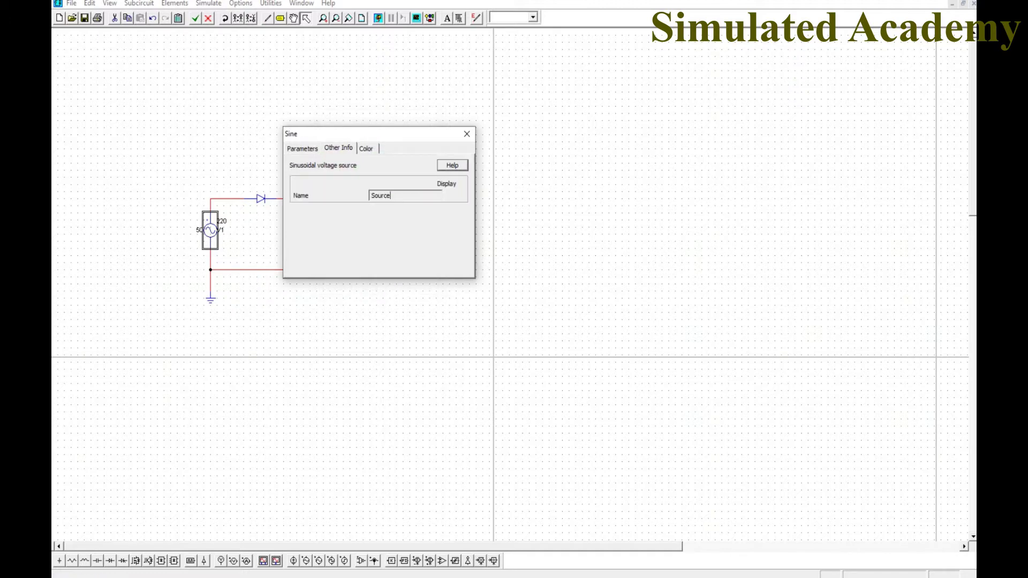
{"action": "double_click", "coordinate": [383, 196]}
{"action": "left_click", "coordinate": [466, 134]}
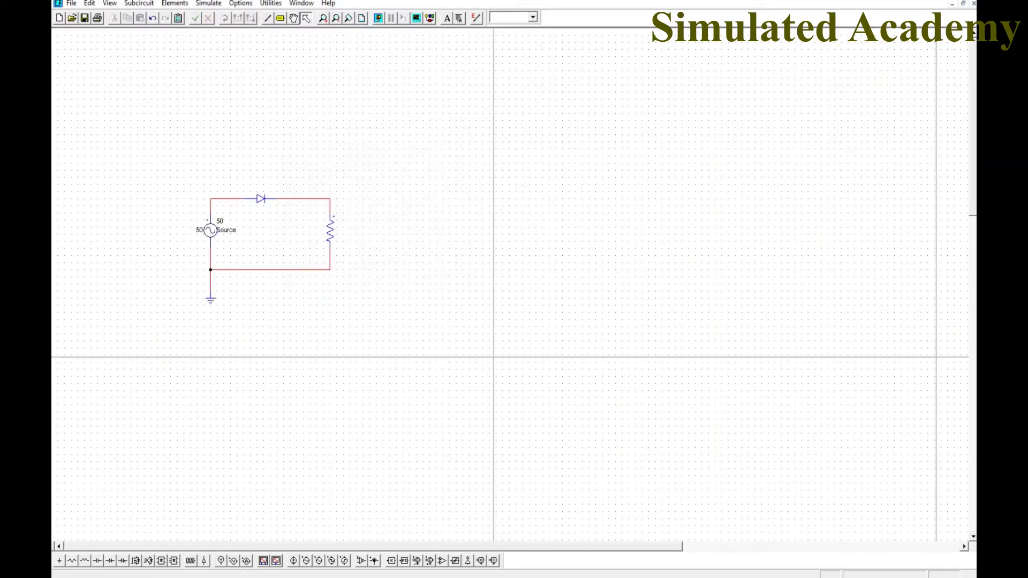
{"action": "left_click", "coordinate": [210, 231]}
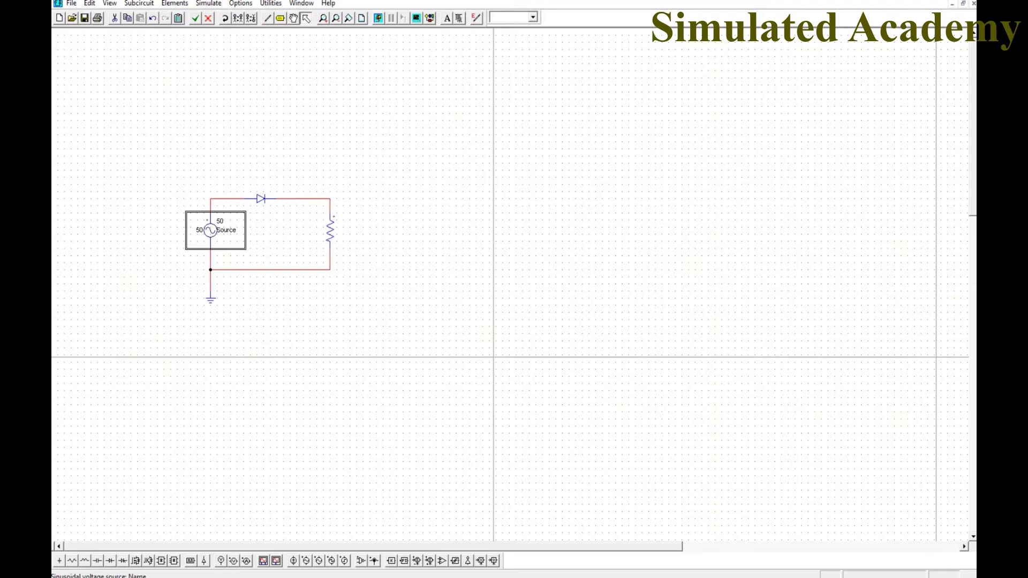
{"action": "key", "text": "Escape"}
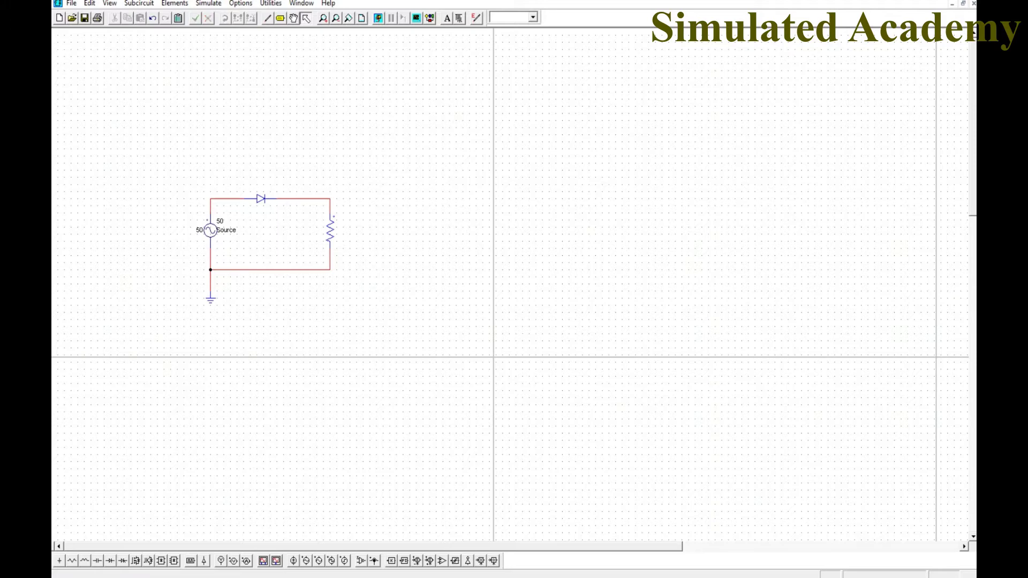
Display the diode's name on the schematic and change the diode's colour to black.
{"action": "left_click", "coordinate": [260, 199]}
{"action": "double_click", "coordinate": [260, 199]}
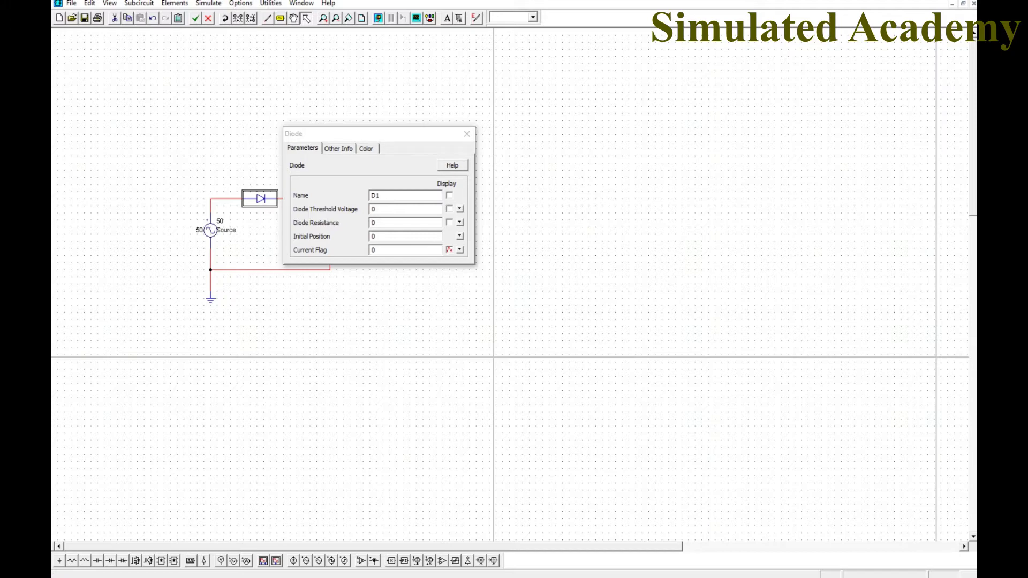
{"action": "left_click", "coordinate": [450, 195]}
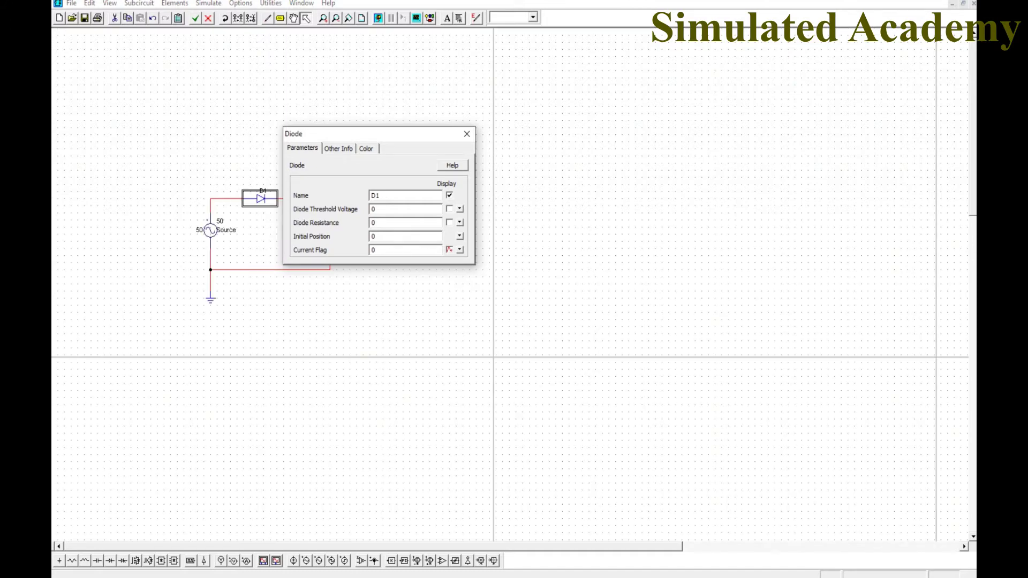
{"action": "left_click", "coordinate": [366, 149]}
{"action": "left_click", "coordinate": [443, 187]}
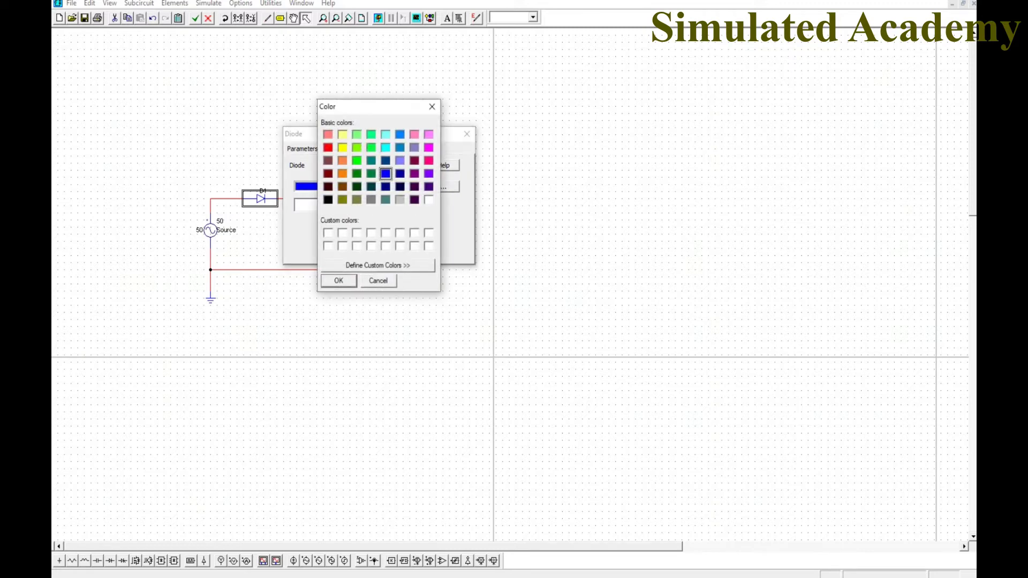
{"action": "left_click", "coordinate": [400, 186]}
{"action": "left_click", "coordinate": [328, 200]}
{"action": "left_click", "coordinate": [339, 281]}
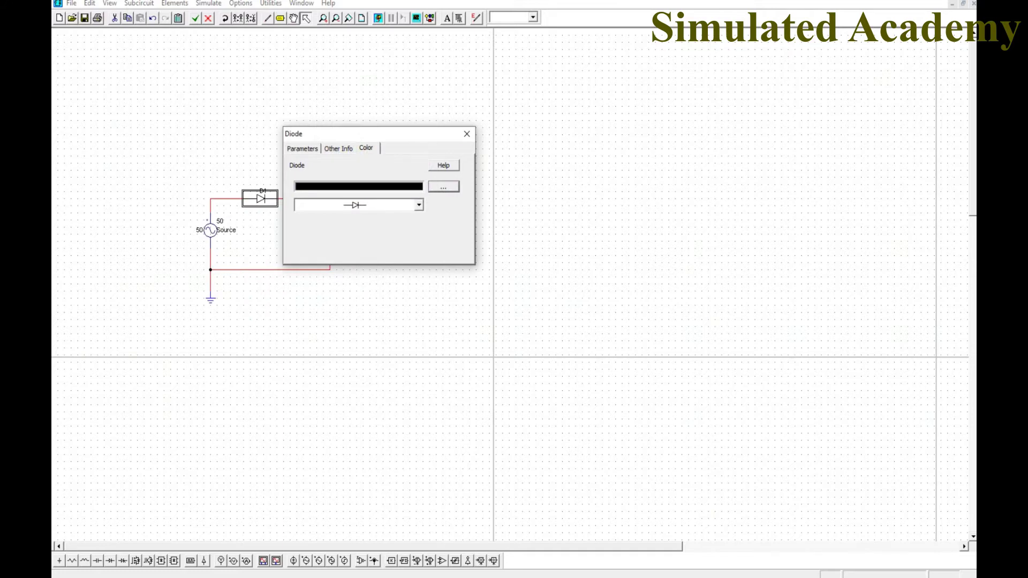
{"action": "left_click", "coordinate": [467, 134]}
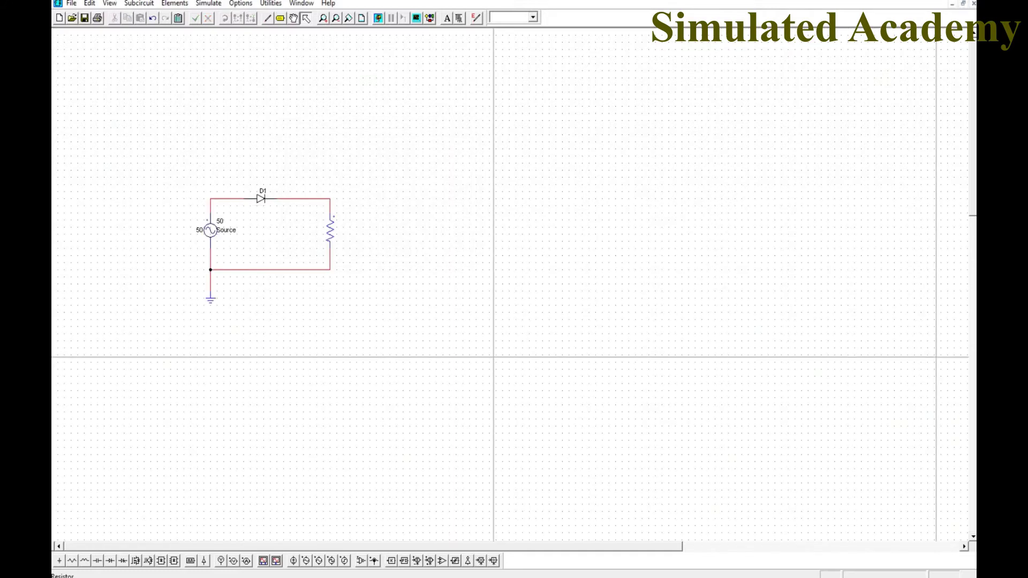
Name the resistor Load, set its resistance to 100, and display both its name and resistance on the schematic.
{"action": "double_click", "coordinate": [329, 231]}
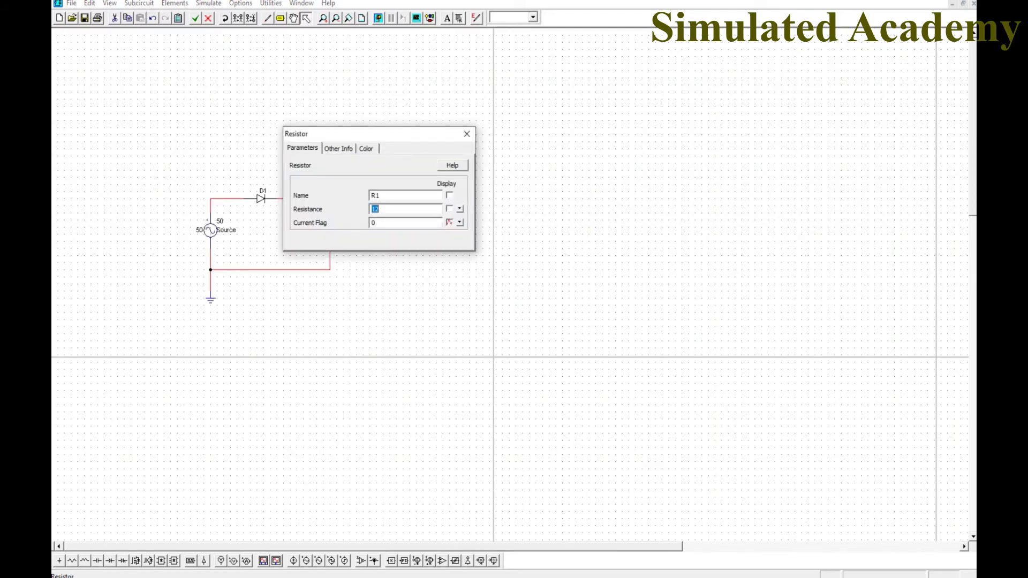
{"action": "type", "text": "100"}
{"action": "double_click", "coordinate": [375, 196]}
{"action": "type", "text": "Load"}
{"action": "left_click", "coordinate": [449, 195]}
{"action": "left_click", "coordinate": [450, 209]}
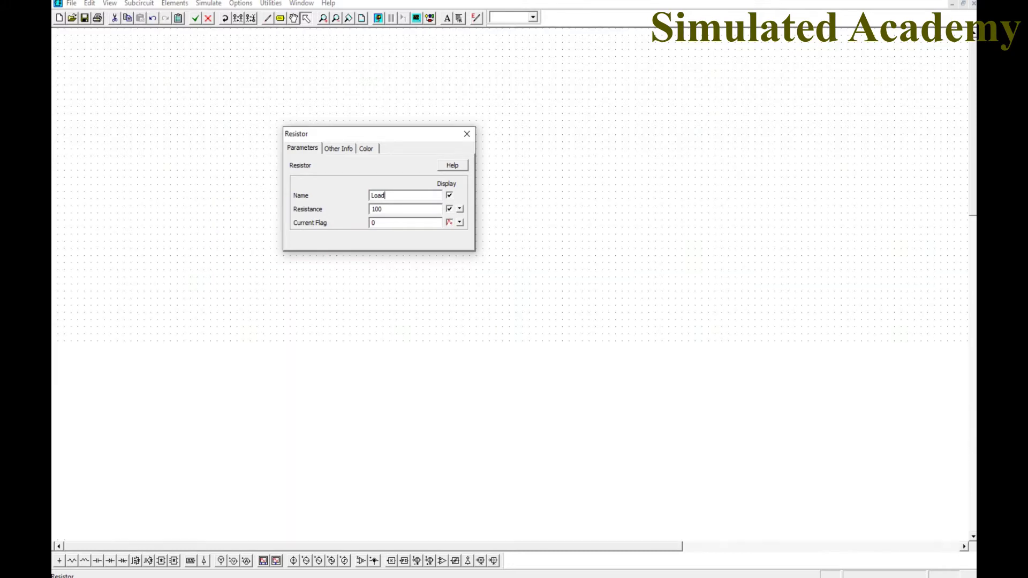
{"action": "left_click", "coordinate": [366, 148]}
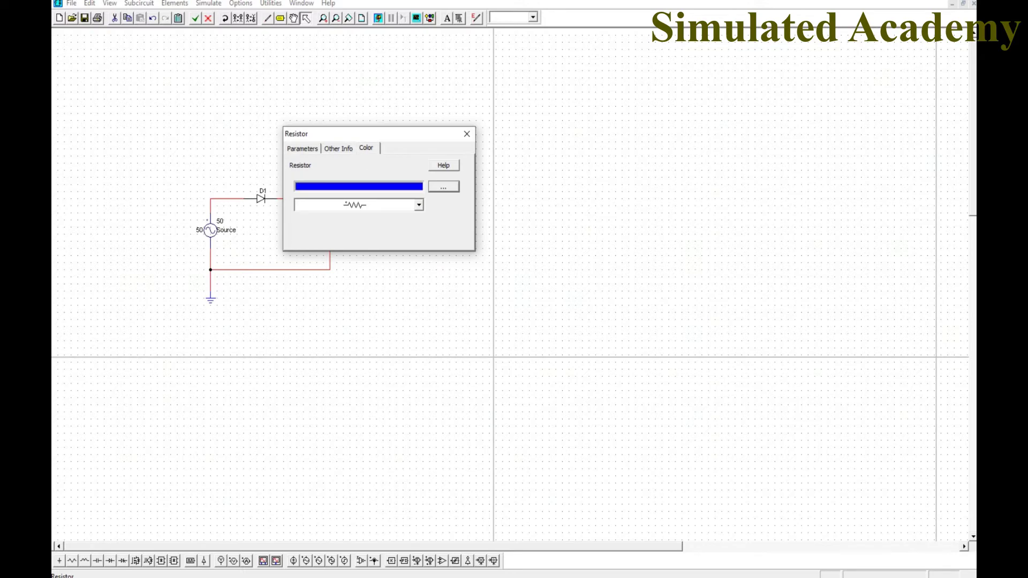
{"action": "left_click", "coordinate": [467, 134]}
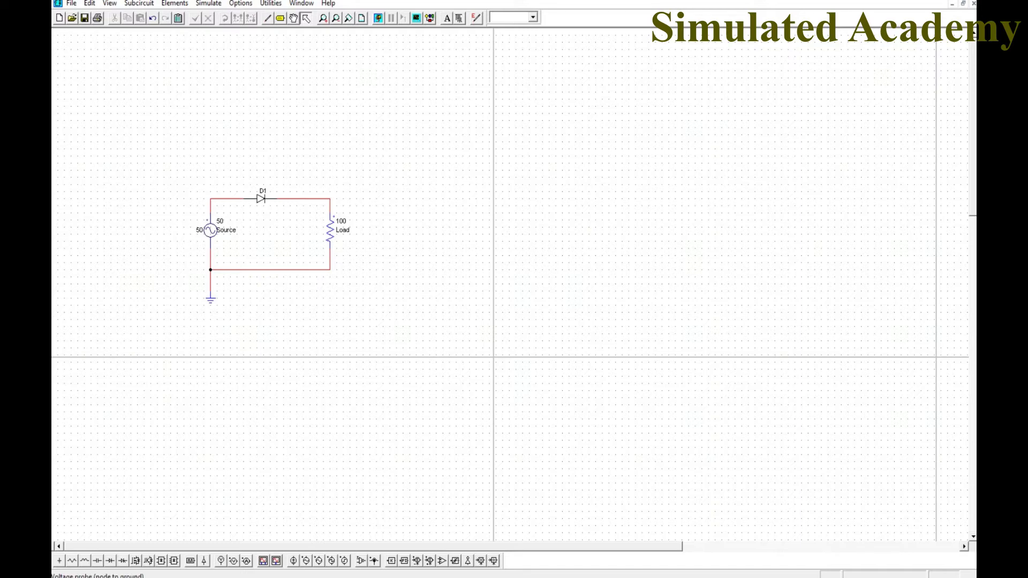
Place a node-to-ground voltage probe on the upper corner of the loop, directly above the load resistor.
{"action": "left_click", "coordinate": [294, 561]}
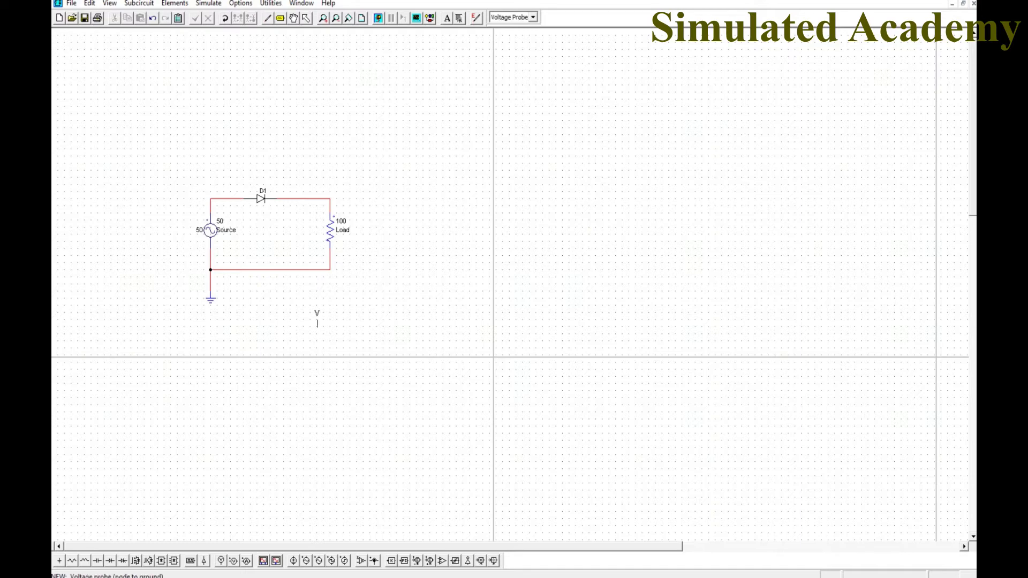
{"action": "left_click", "coordinate": [331, 185]}
{"action": "left_click", "coordinate": [368, 213]}
{"action": "key", "text": "Escape"}
Name the voltage probe above the load resistor Vr.
{"action": "left_click", "coordinate": [330, 185]}
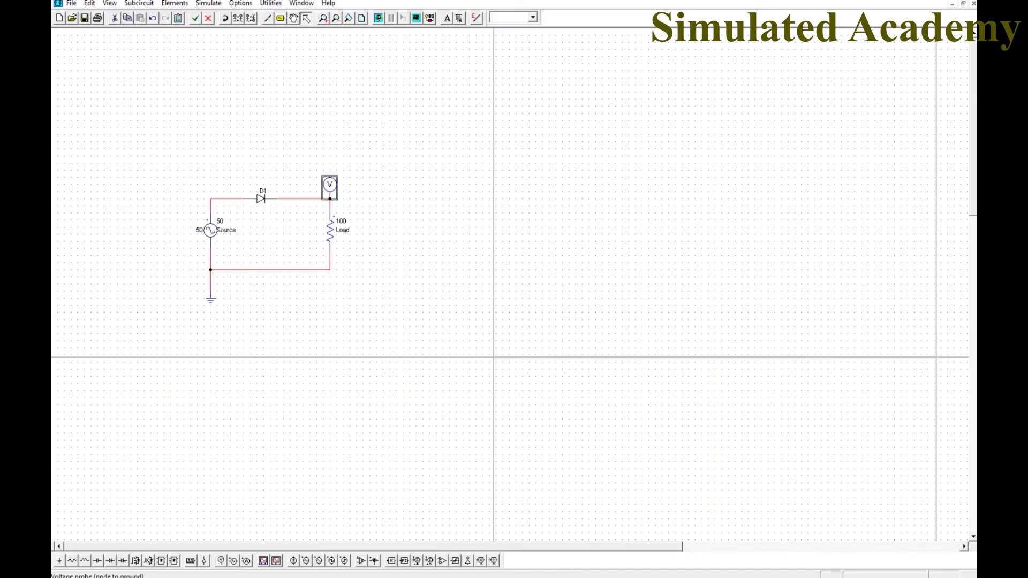
{"action": "double_click", "coordinate": [330, 185]}
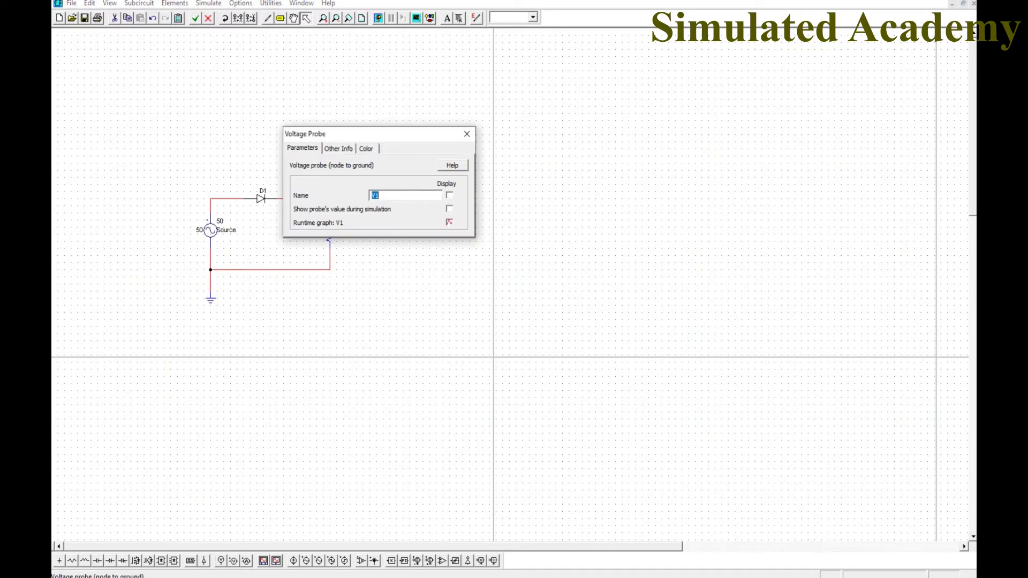
{"action": "type", "text": "V"}
{"action": "left_click", "coordinate": [366, 149]}
{"action": "left_click", "coordinate": [466, 134]}
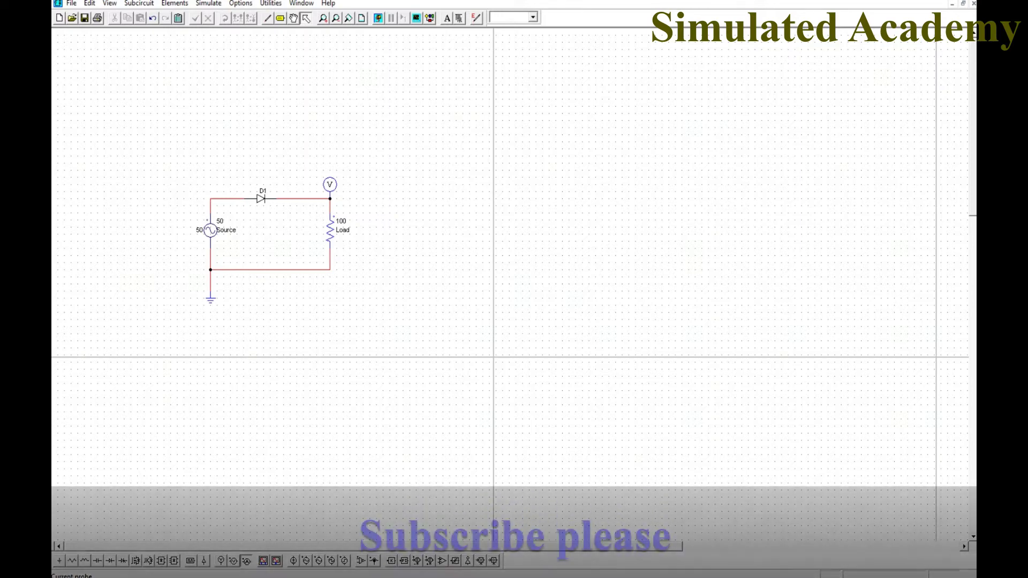
Place a current probe in the lower wire of the loop, between the source and the load resistor.
{"action": "left_click", "coordinate": [246, 560]}
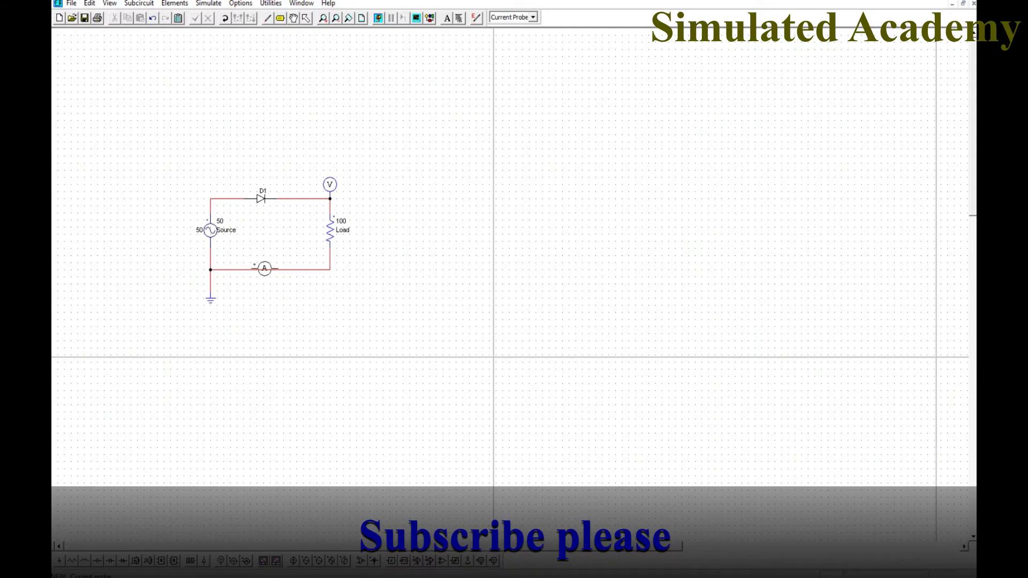
{"action": "left_click", "coordinate": [266, 270]}
{"action": "key", "text": "Escape"}
Name the current probe in the lower wire Idc.
{"action": "left_click", "coordinate": [263, 270]}
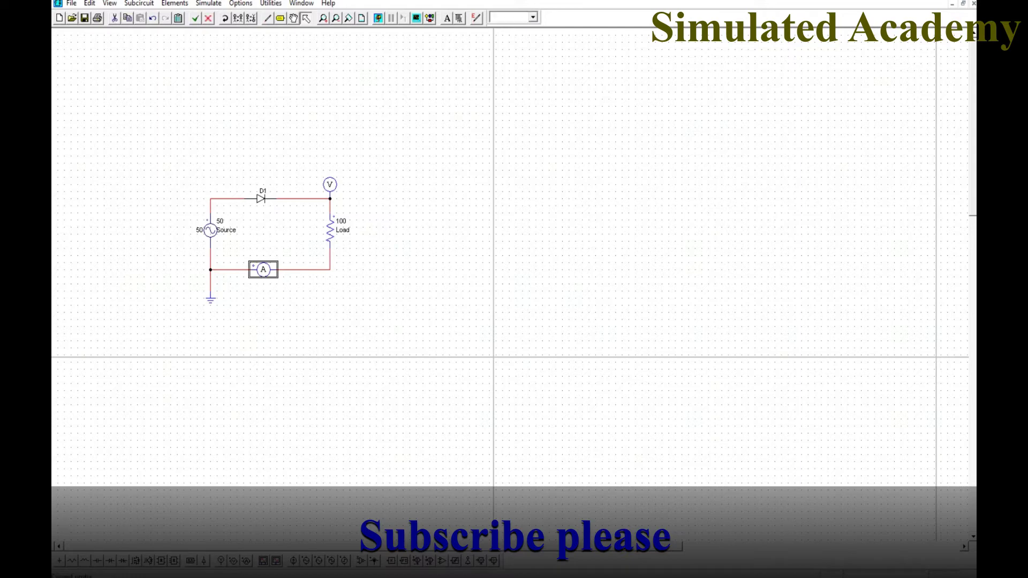
{"action": "double_click", "coordinate": [262, 270]}
{"action": "double_click", "coordinate": [375, 195]}
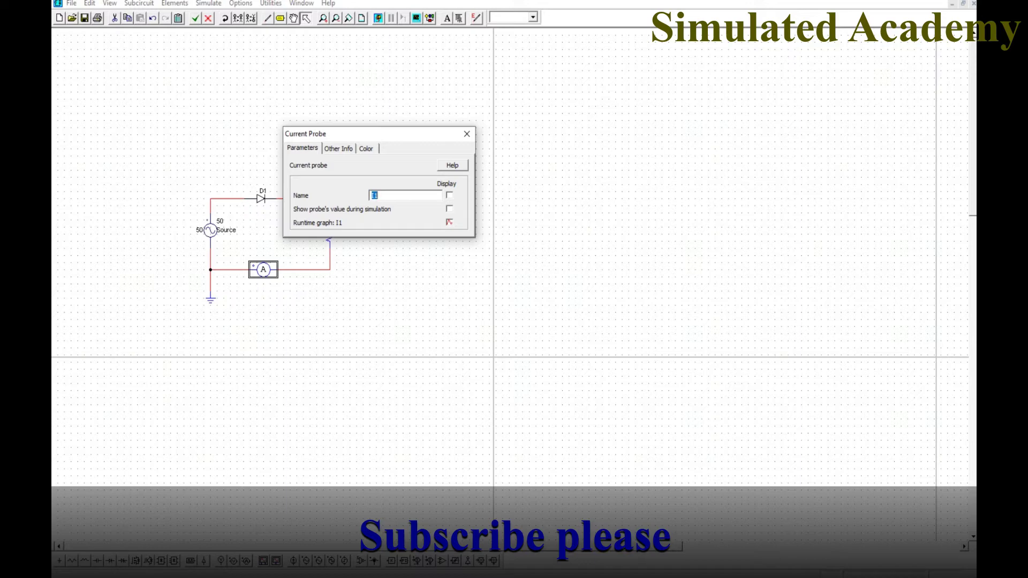
{"action": "type", "text": "Idc"}
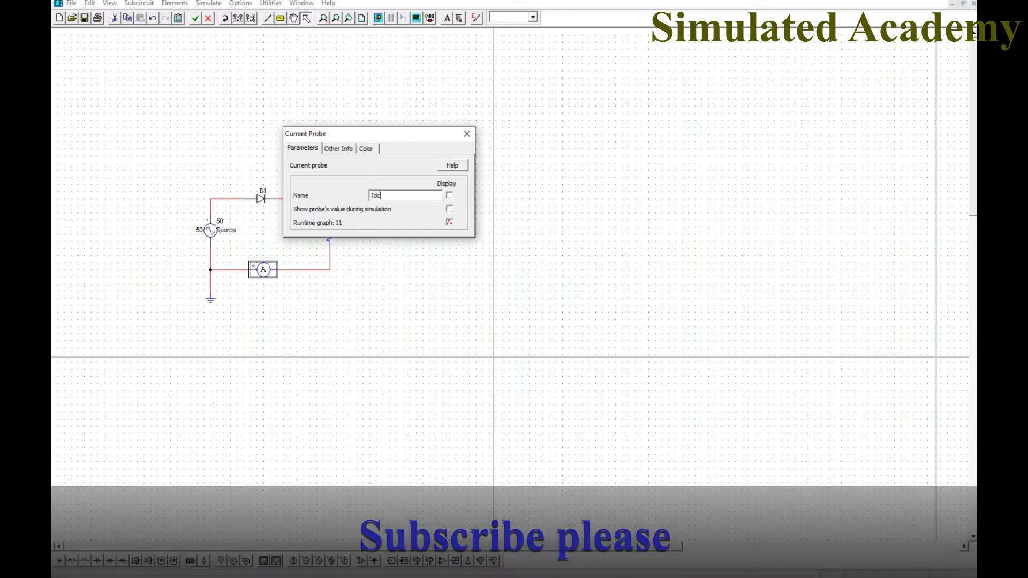
{"action": "key", "text": "Return"}
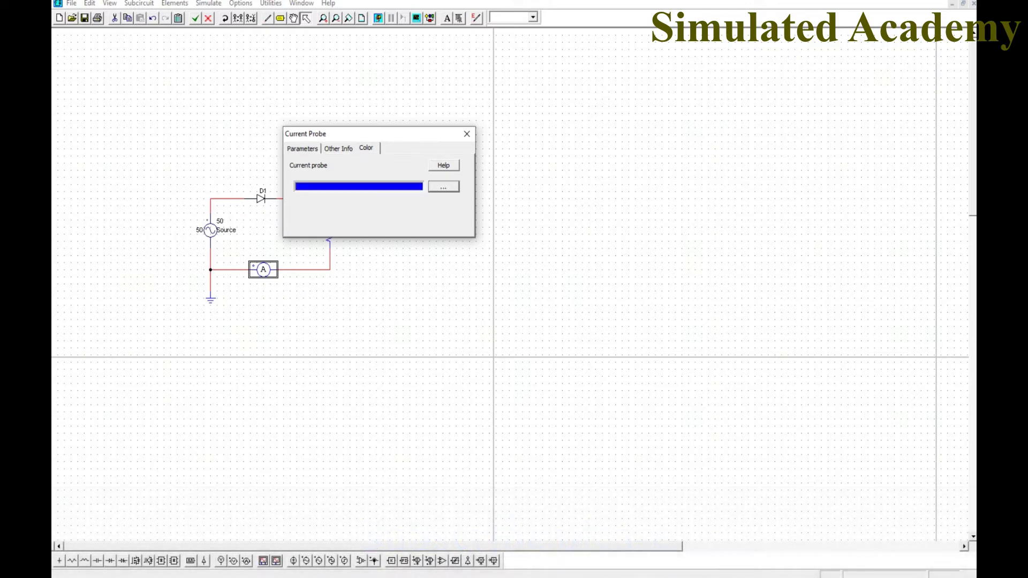
{"action": "key", "text": "Escape"}
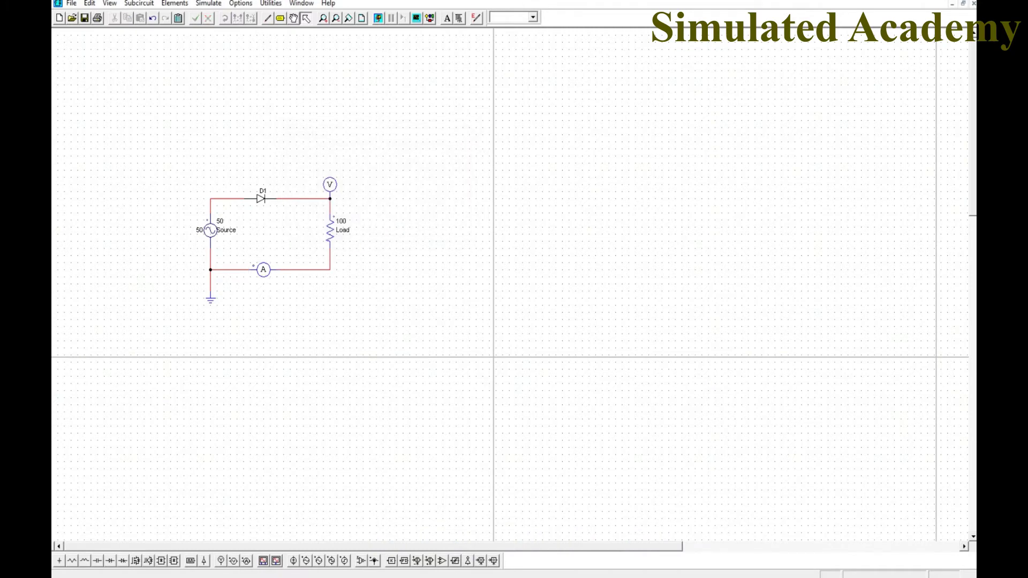
Display the names of the load's voltage probe and the current probe on the schematic.
{"action": "double_click", "coordinate": [330, 184]}
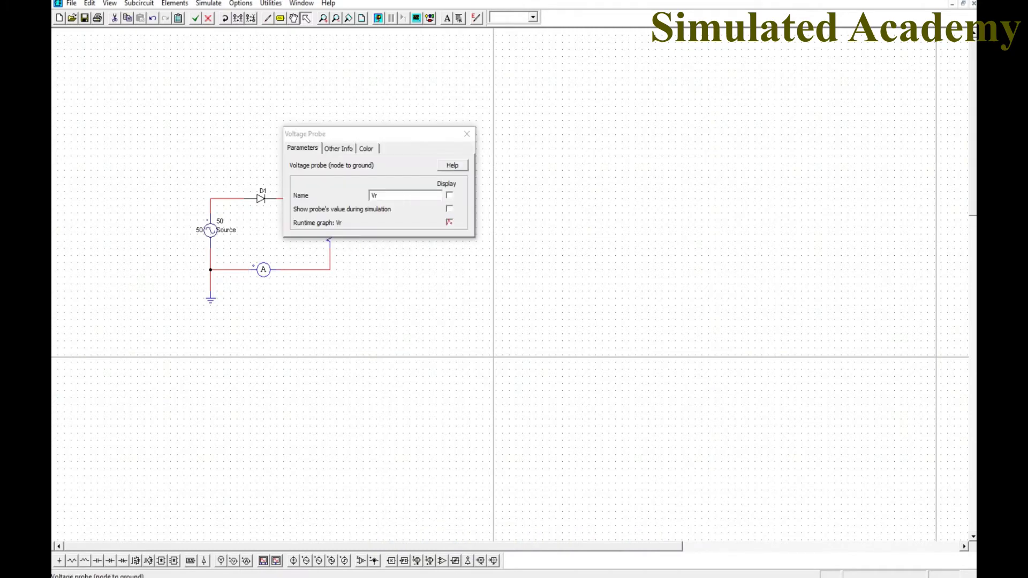
{"action": "left_click", "coordinate": [449, 195]}
{"action": "left_click", "coordinate": [466, 133]}
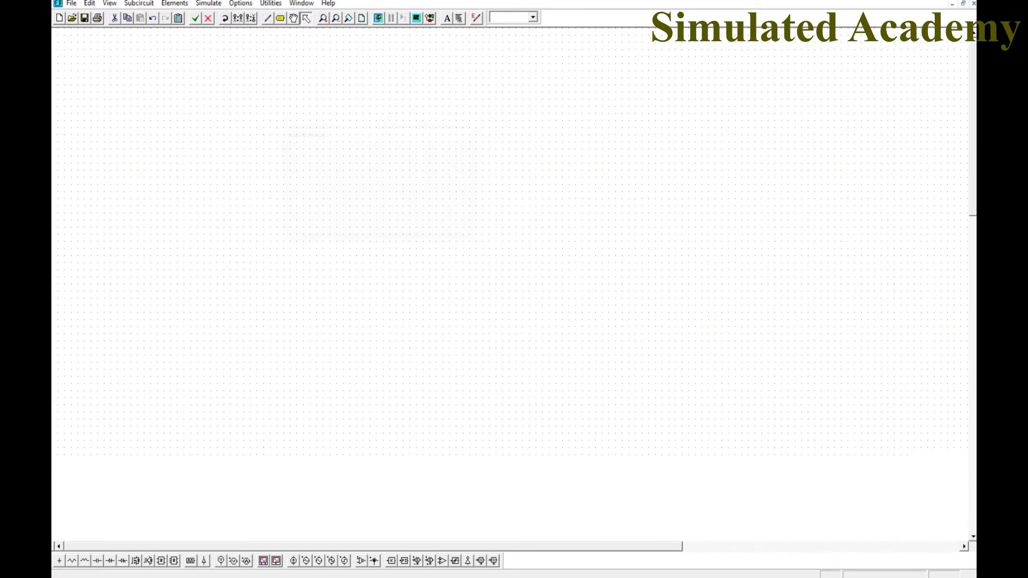
{"action": "double_click", "coordinate": [263, 269]}
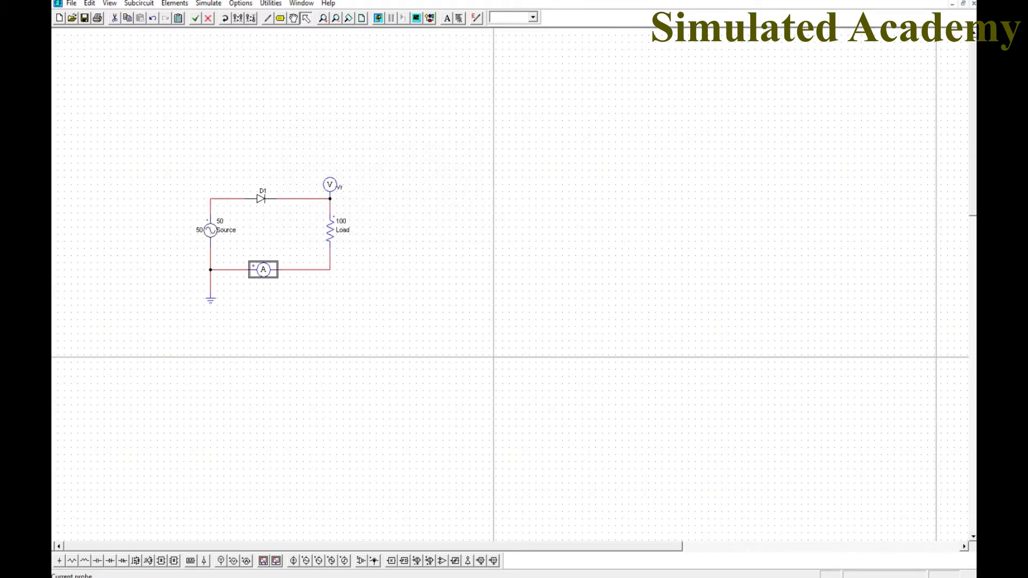
{"action": "left_click", "coordinate": [449, 195]}
{"action": "left_click", "coordinate": [467, 134]}
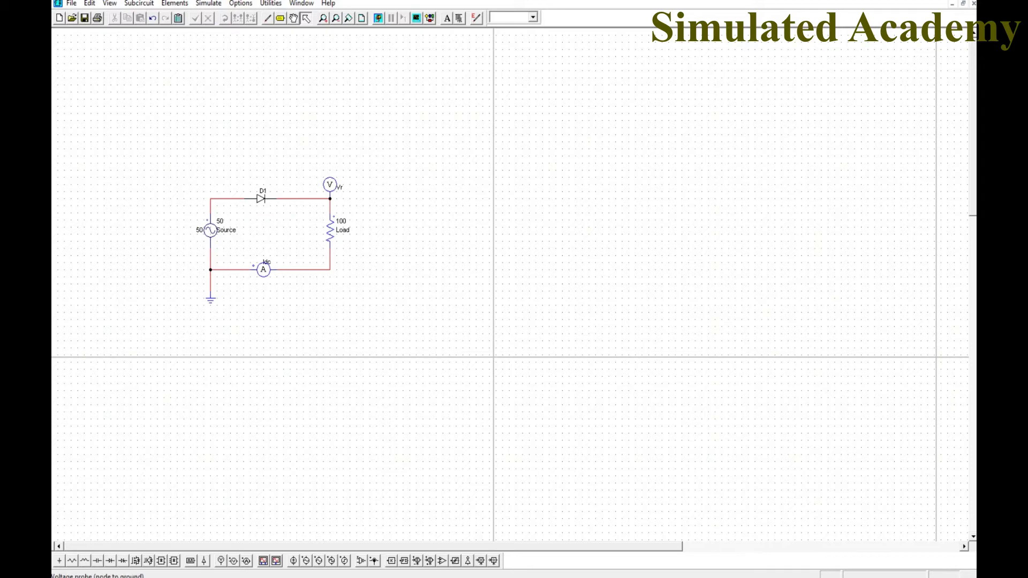
Place a node-to-ground voltage probe on the upper corner of the loop, directly above the sinusoidal source.
{"action": "left_click", "coordinate": [233, 560]}
{"action": "left_click", "coordinate": [213, 199]}
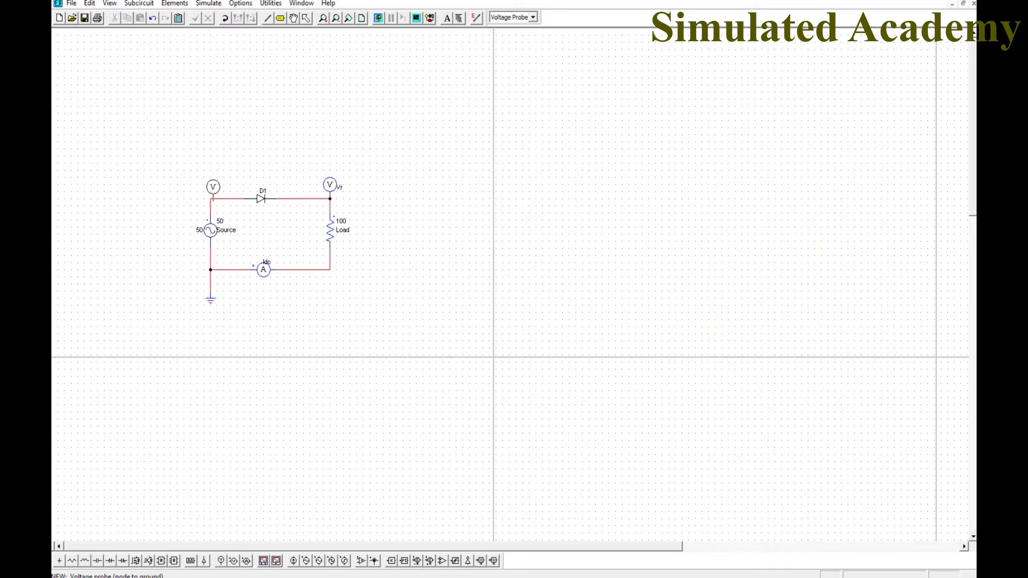
{"action": "left_click", "coordinate": [210, 199]}
{"action": "key", "text": "Escape"}
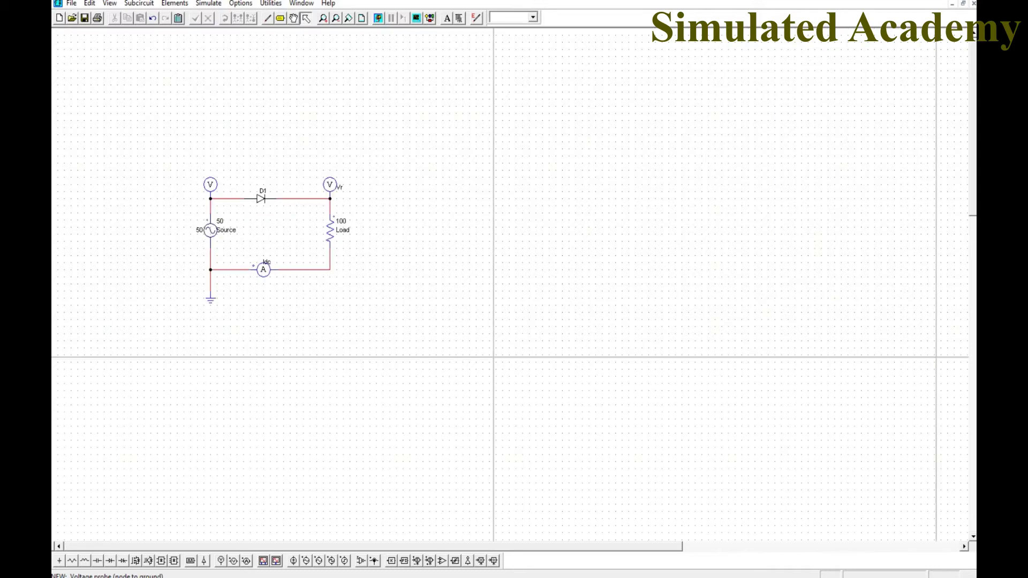
Name the voltage probe above the source Vs and display its name on the schematic.
{"action": "double_click", "coordinate": [211, 186]}
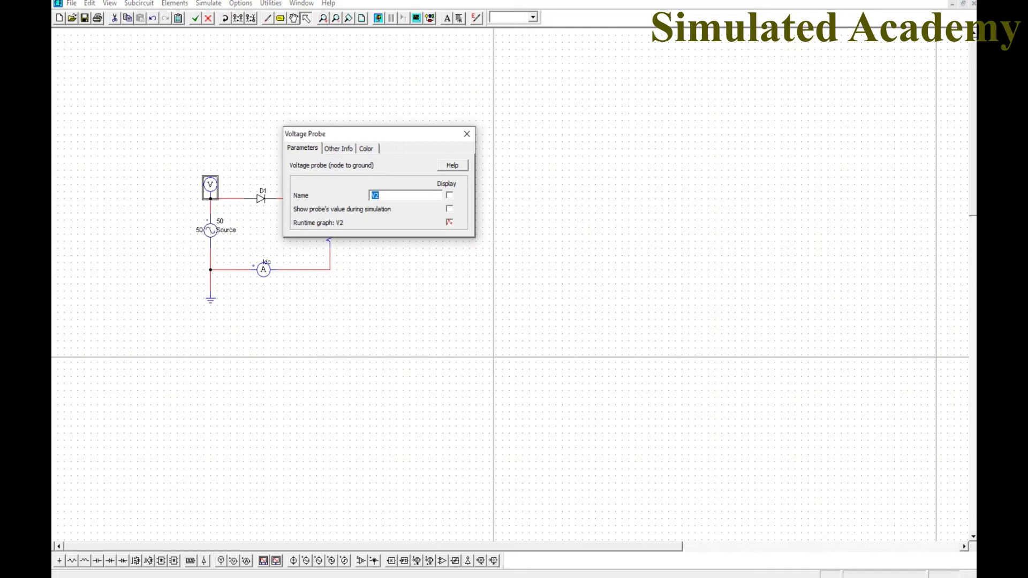
{"action": "type", "text": "V"}
{"action": "left_click", "coordinate": [449, 195]}
{"action": "left_click", "coordinate": [467, 134]}
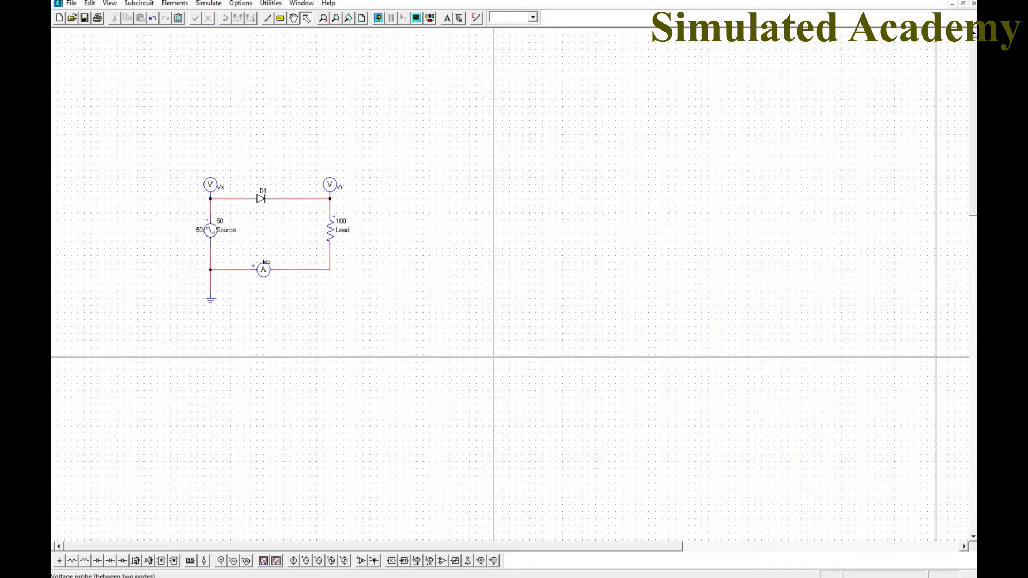
Place a node-to-node voltage probe above diode D1 and wire its two terminals across the diode.
{"action": "left_click", "coordinate": [233, 561]}
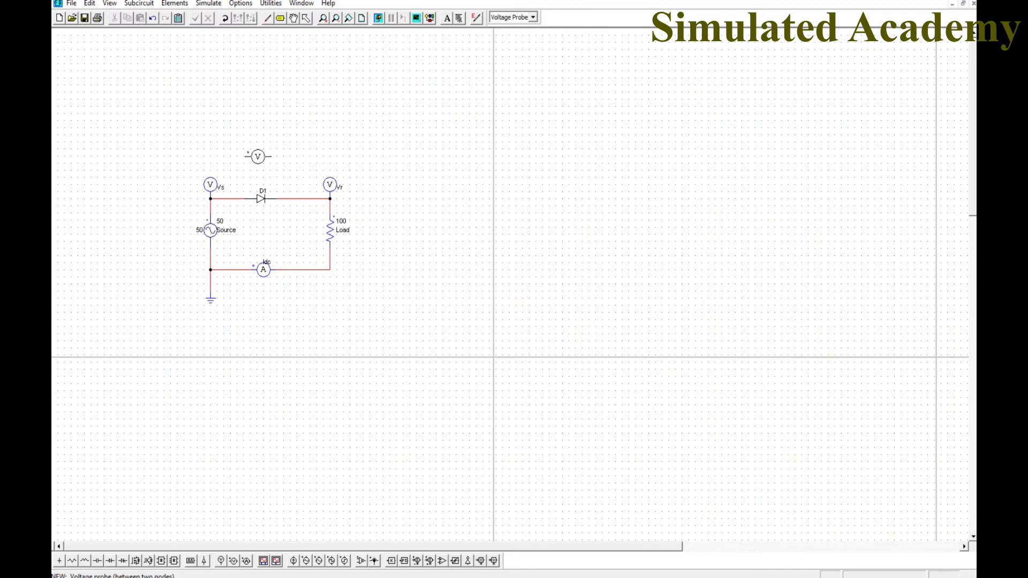
{"action": "left_click", "coordinate": [262, 156]}
{"action": "key", "text": "Escape"}
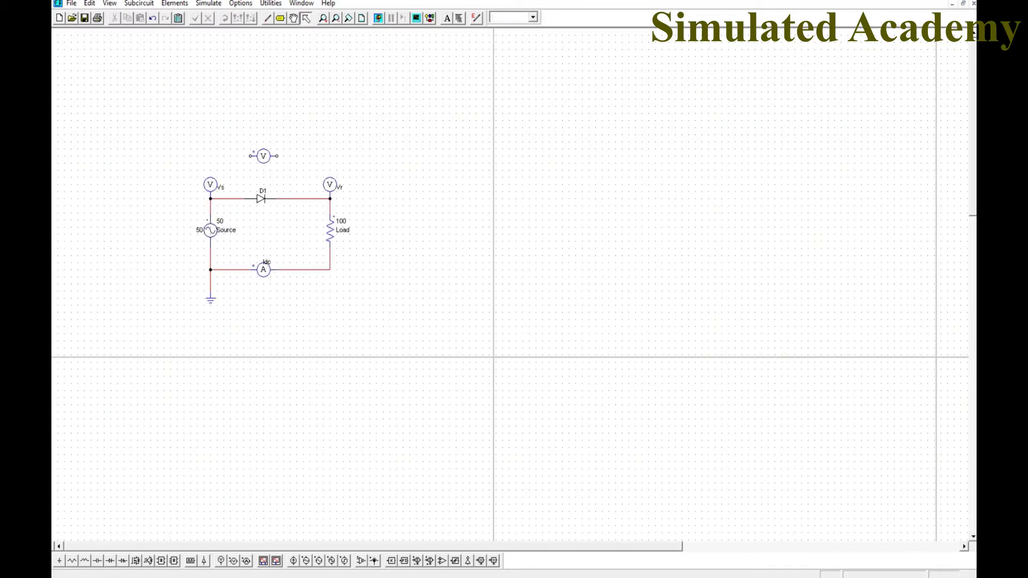
{"action": "left_click", "coordinate": [267, 18]}
{"action": "left_click_drag", "start_coordinate": [237, 156], "coordinate": [236, 206]}
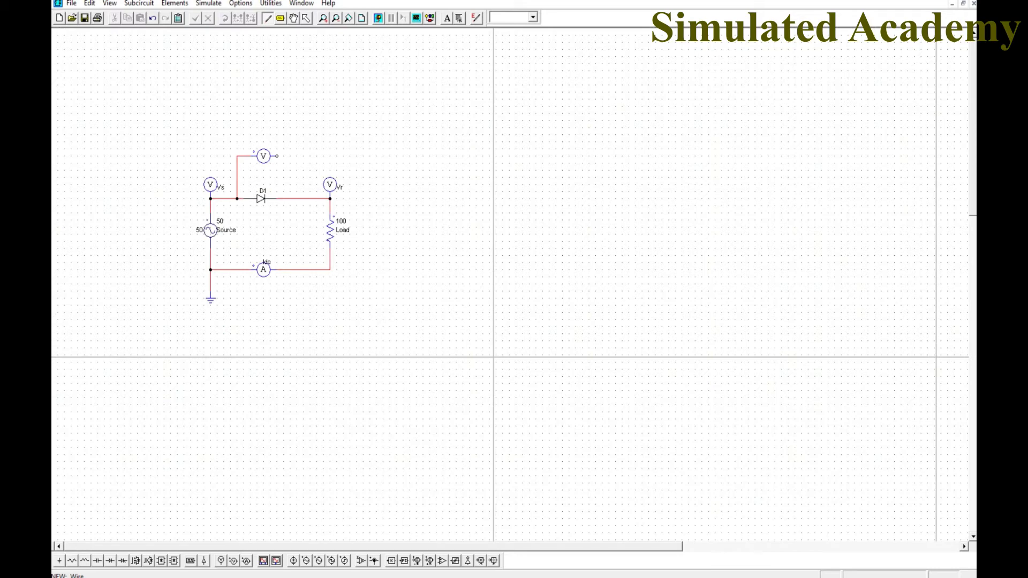
{"action": "left_click_drag", "start_coordinate": [283, 156], "coordinate": [284, 198]}
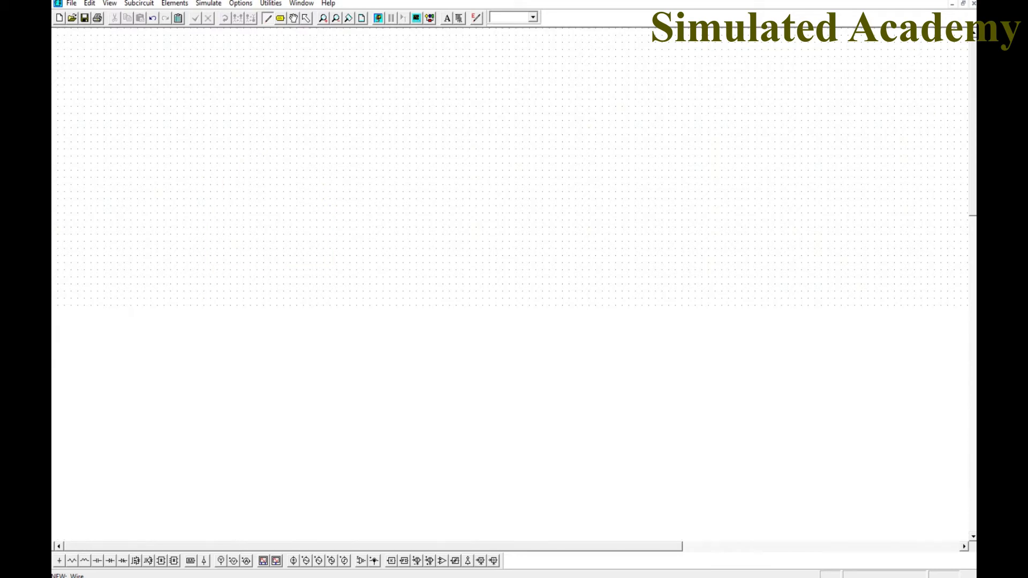
{"action": "key", "text": "Escape"}
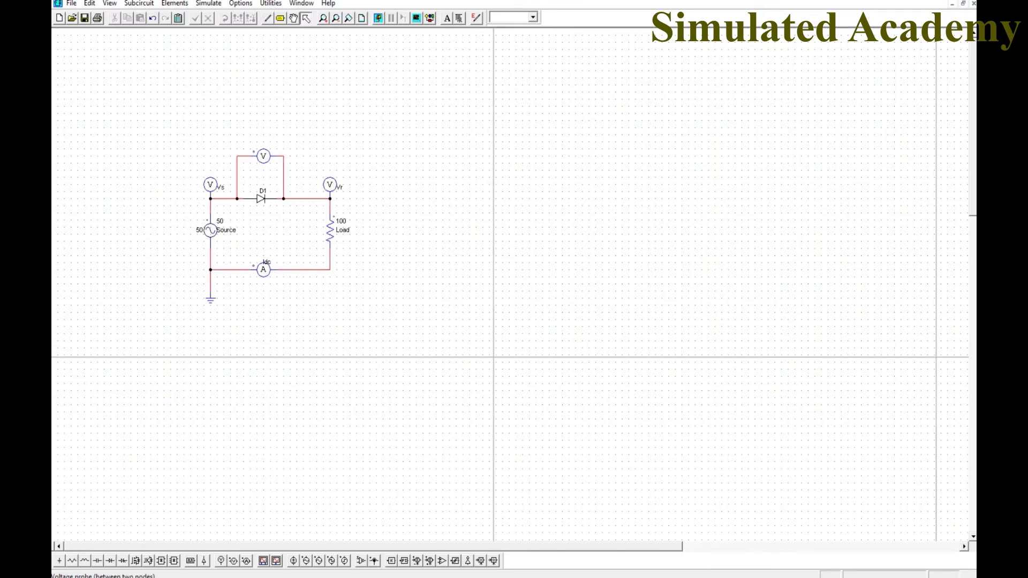
Name the voltage probe across the diode Vd and display its name on the schematic.
{"action": "double_click", "coordinate": [263, 155]}
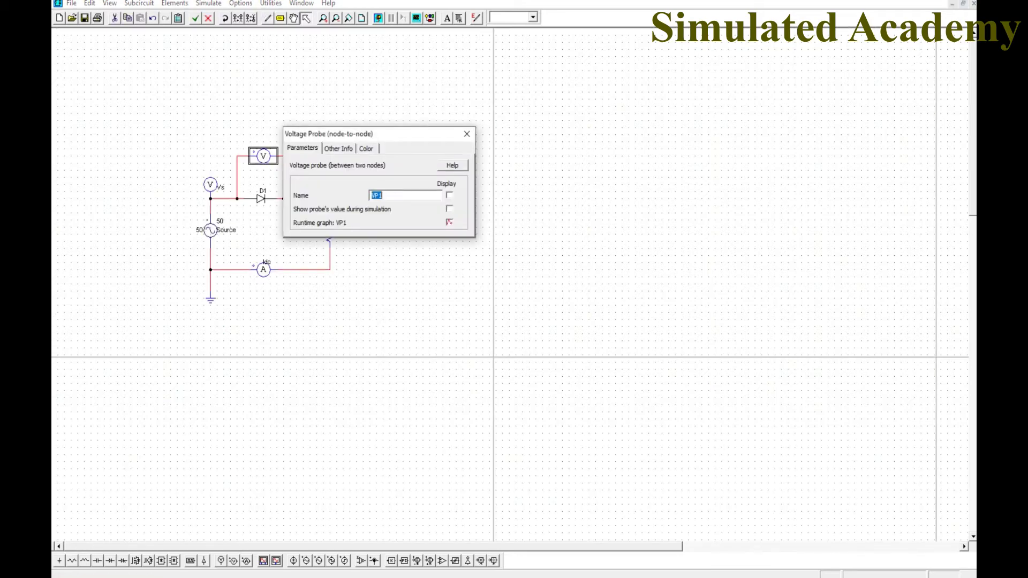
{"action": "type", "text": "Vd"}
{"action": "left_click", "coordinate": [450, 195]}
{"action": "left_click", "coordinate": [467, 134]}
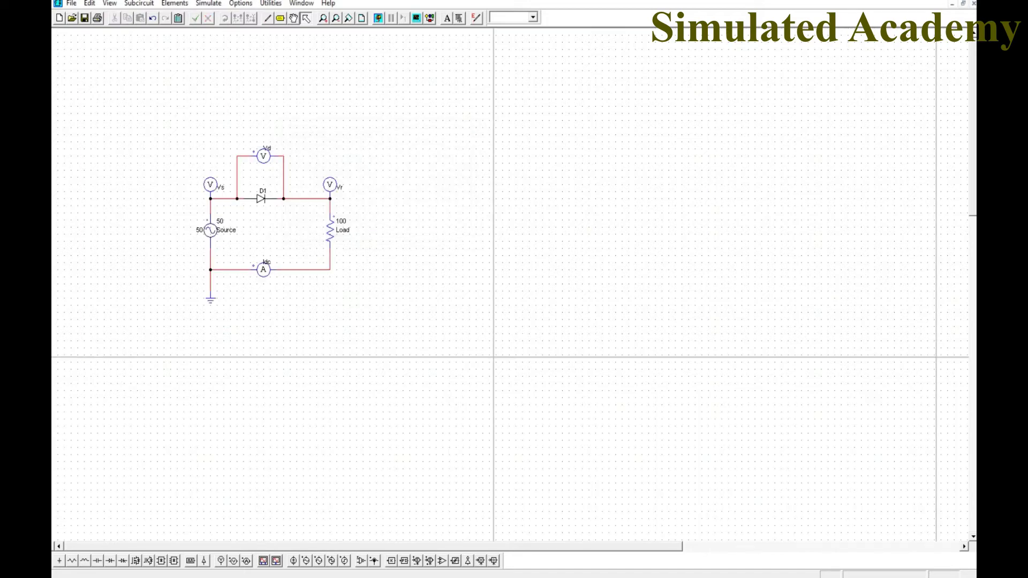
Place a voltage sensor beside the load resistor and wire its two inputs across the load.
{"action": "left_click", "coordinate": [361, 561]}
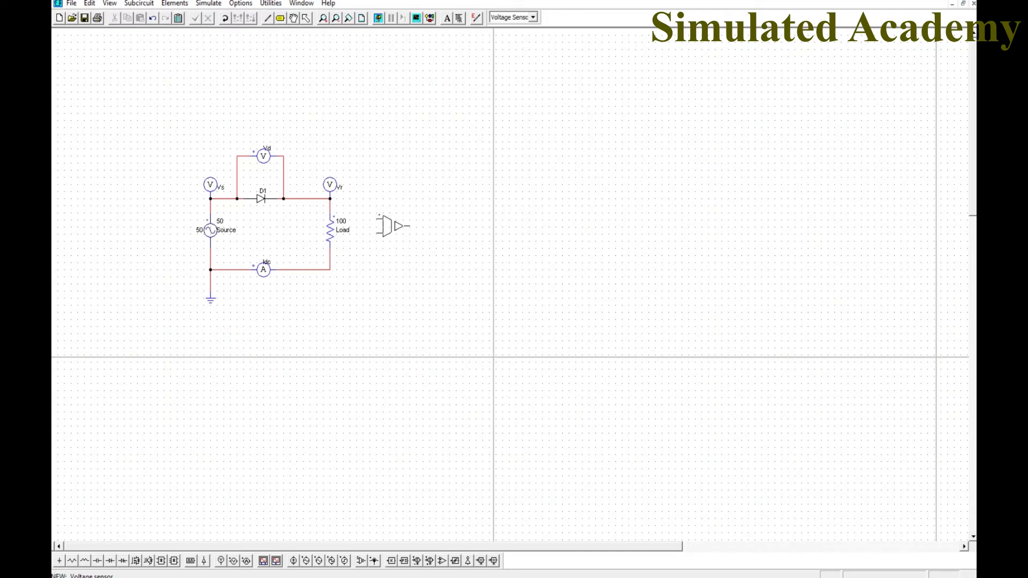
{"action": "left_click", "coordinate": [393, 228]}
{"action": "key", "text": "Escape"}
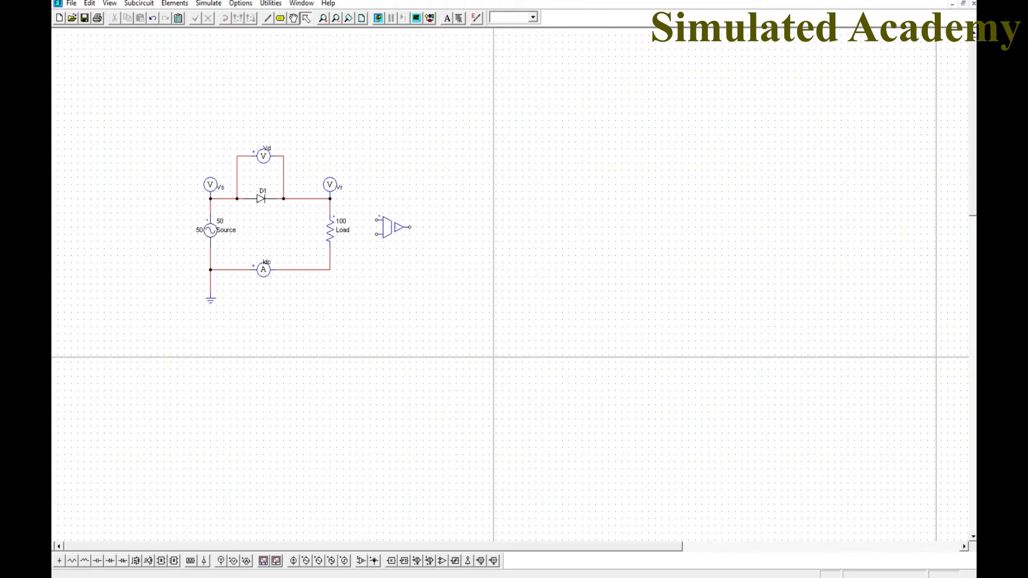
{"action": "left_click", "coordinate": [267, 18]}
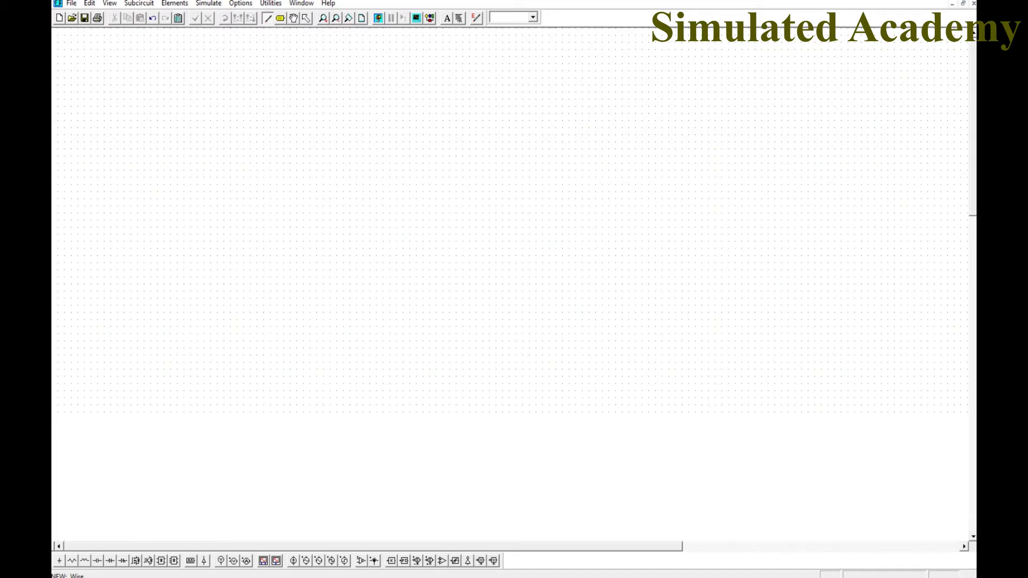
{"action": "left_click_drag", "start_coordinate": [376, 234], "coordinate": [329, 270]}
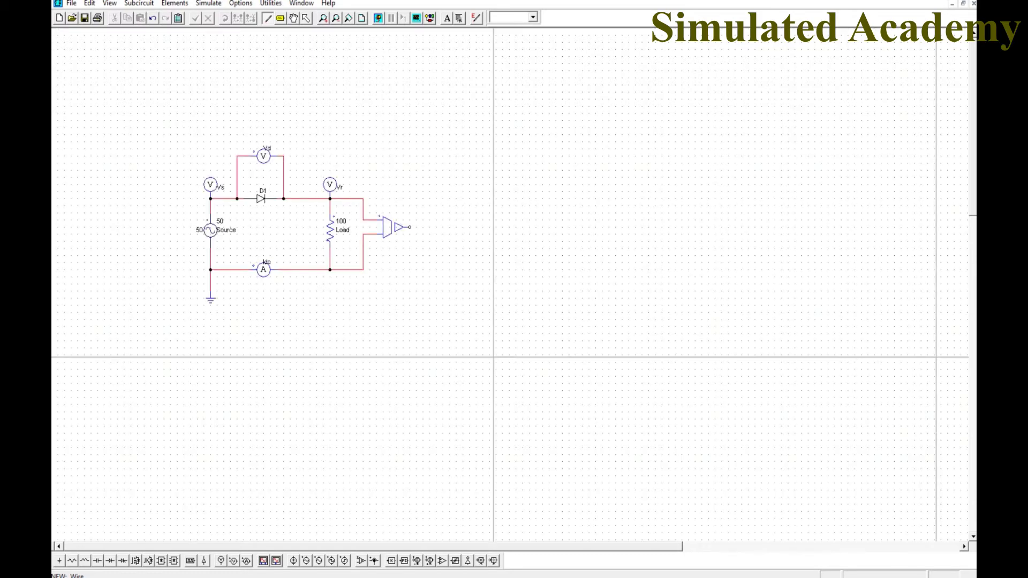
{"action": "key", "text": "Escape"}
Place a node-to-ground voltage probe on the output of the voltage sensor.
{"action": "left_click", "coordinate": [220, 561]}
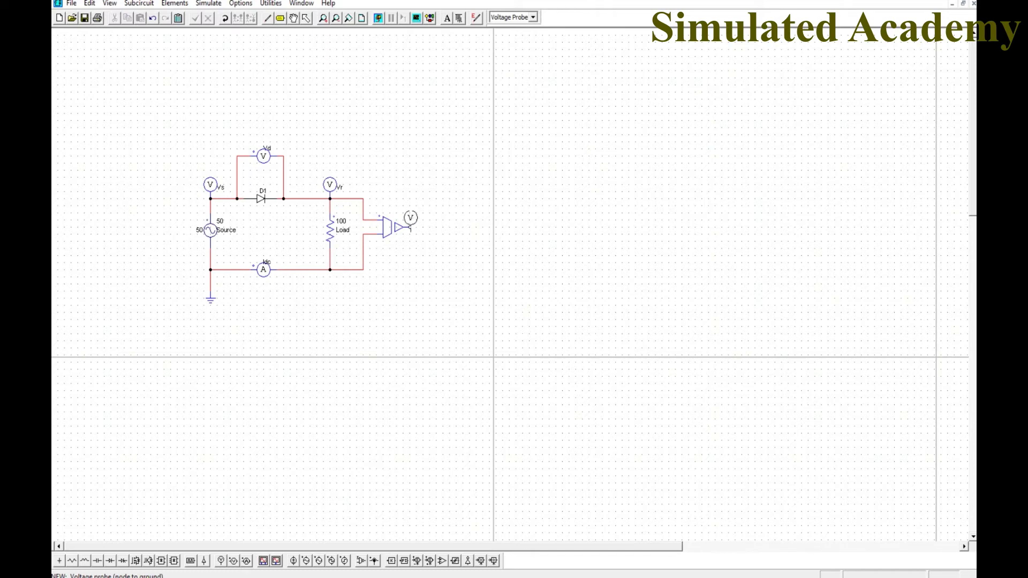
{"action": "left_click", "coordinate": [409, 226]}
{"action": "key", "text": "Escape"}
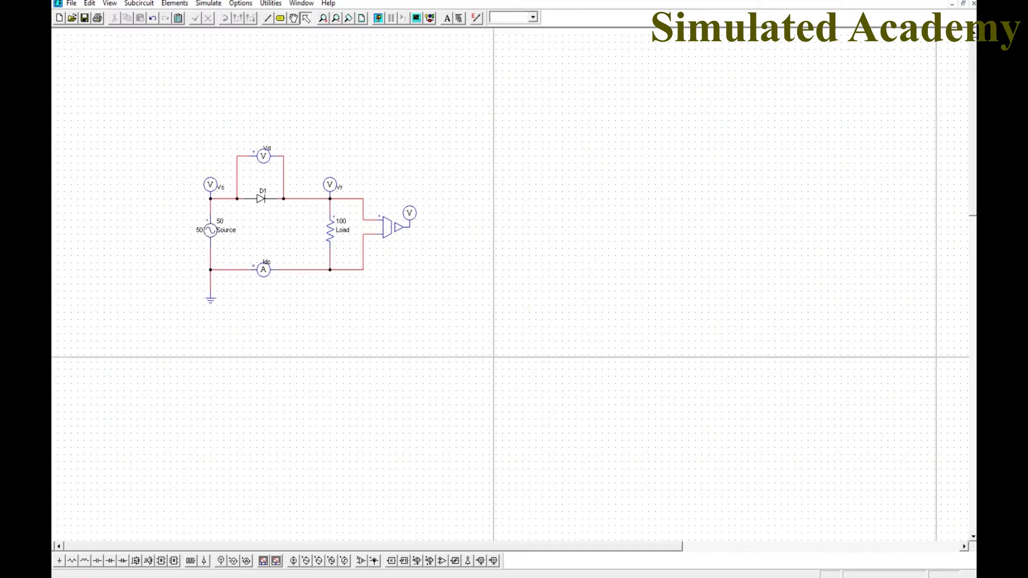
Name the probe at the voltage sensor's output sensorVoltage and display its name on the schematic.
{"action": "double_click", "coordinate": [409, 213]}
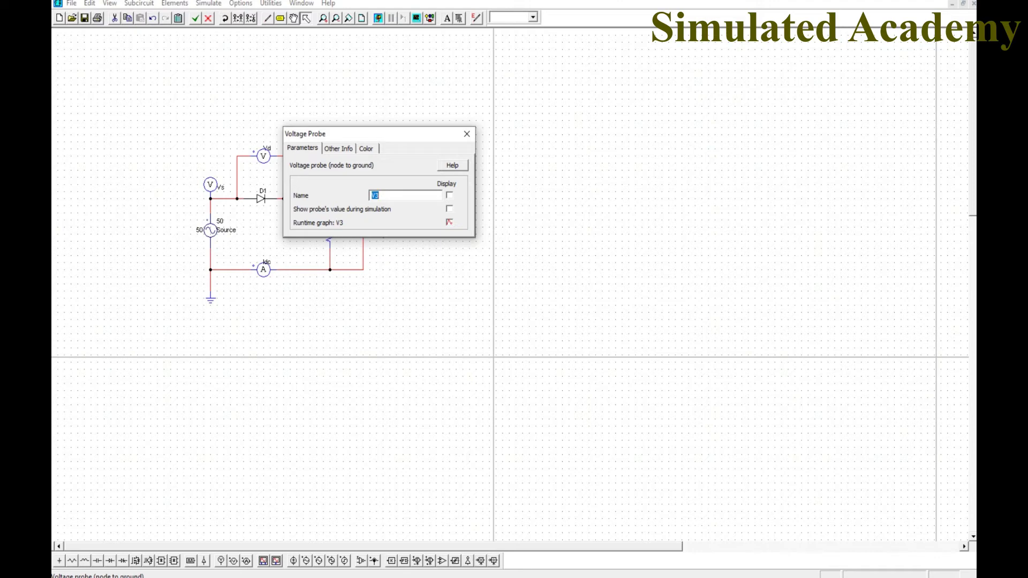
{"action": "type", "text": "sensorVoltage"}
{"action": "left_click", "coordinate": [449, 195]}
{"action": "left_click", "coordinate": [467, 134]}
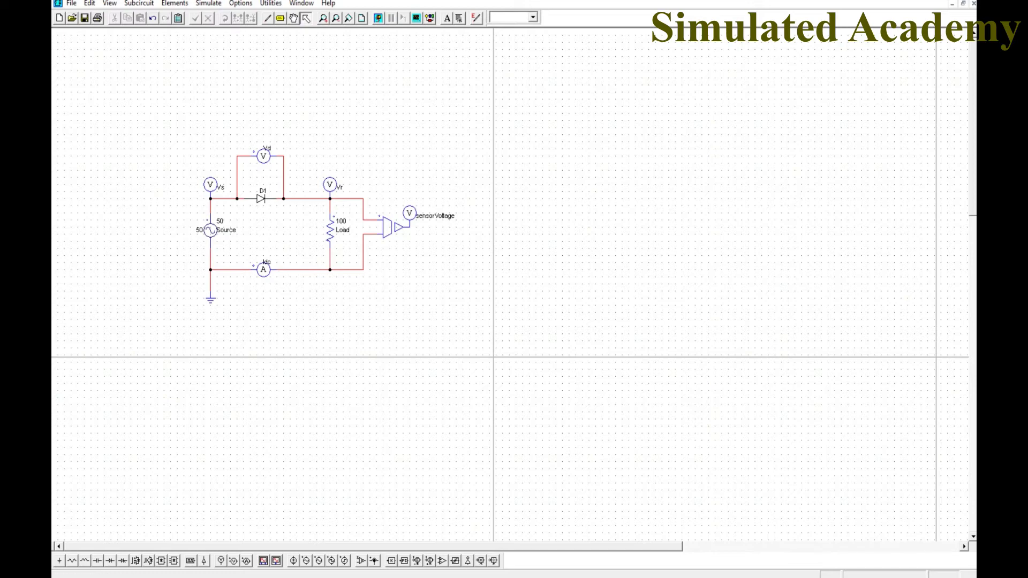
Add a Simulation Control element to the empty area above and left of the circuit.
{"action": "left_click", "coordinate": [208, 4]}
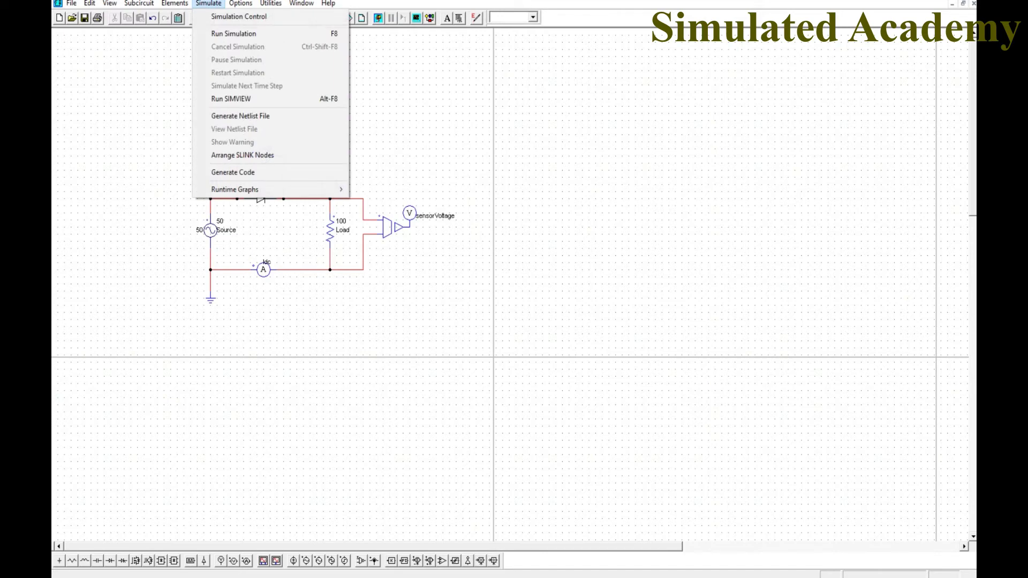
{"action": "key", "text": "Down"}
{"action": "left_click", "coordinate": [230, 17]}
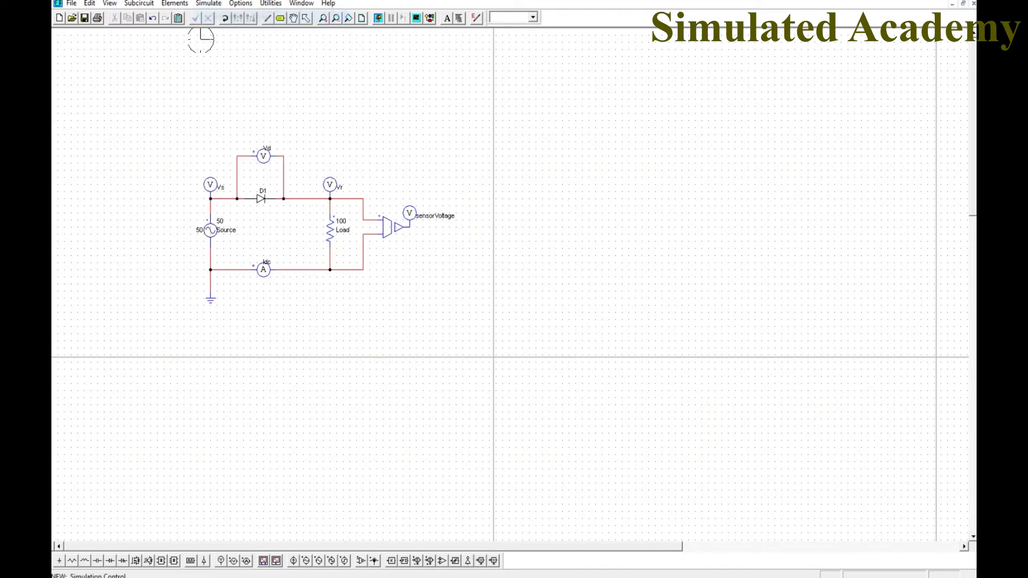
{"action": "left_click", "coordinate": [119, 98]}
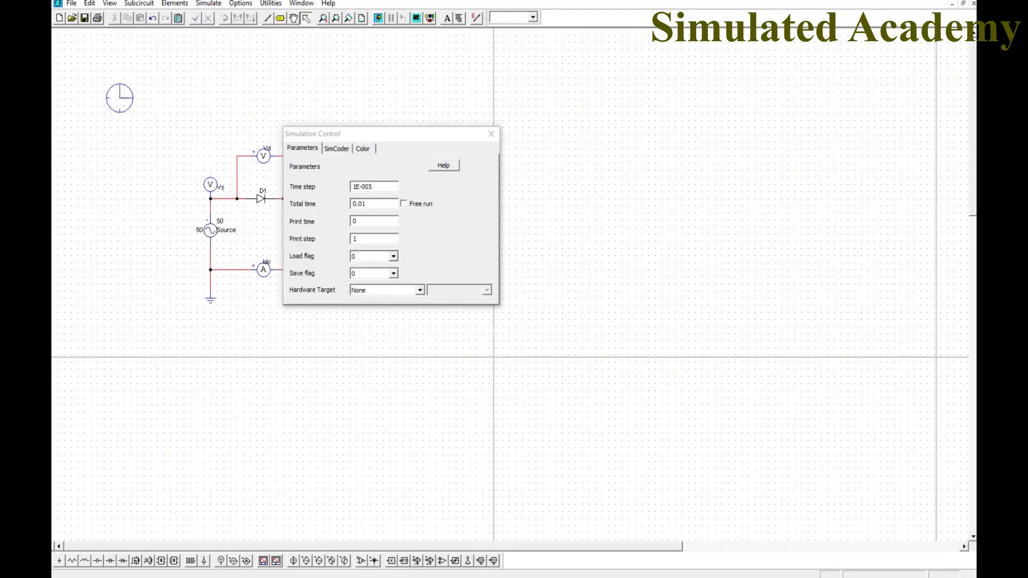
{"action": "left_click_drag", "start_coordinate": [374, 135], "coordinate": [273, 118]}
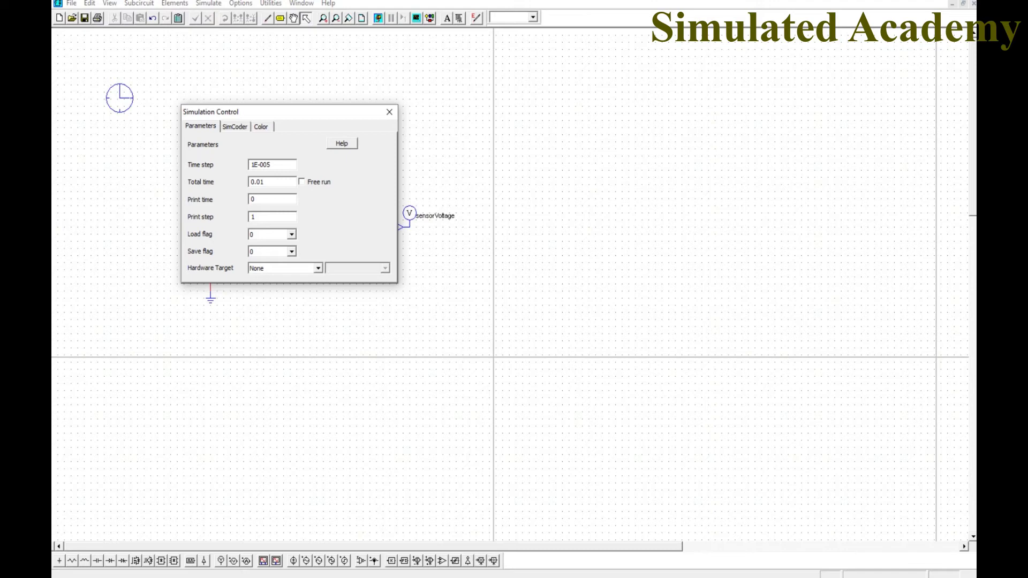
Edit the time step in the Simulation Control parameters.
{"action": "left_click_drag", "start_coordinate": [272, 165], "coordinate": [259, 165]}
{"action": "left_click", "coordinate": [272, 165]}
{"action": "key", "text": "Left"}
{"action": "key", "text": "BackSpace"}
Change the Simulation Control element's color to bright green and close its properties.
{"action": "left_click", "coordinate": [261, 127]}
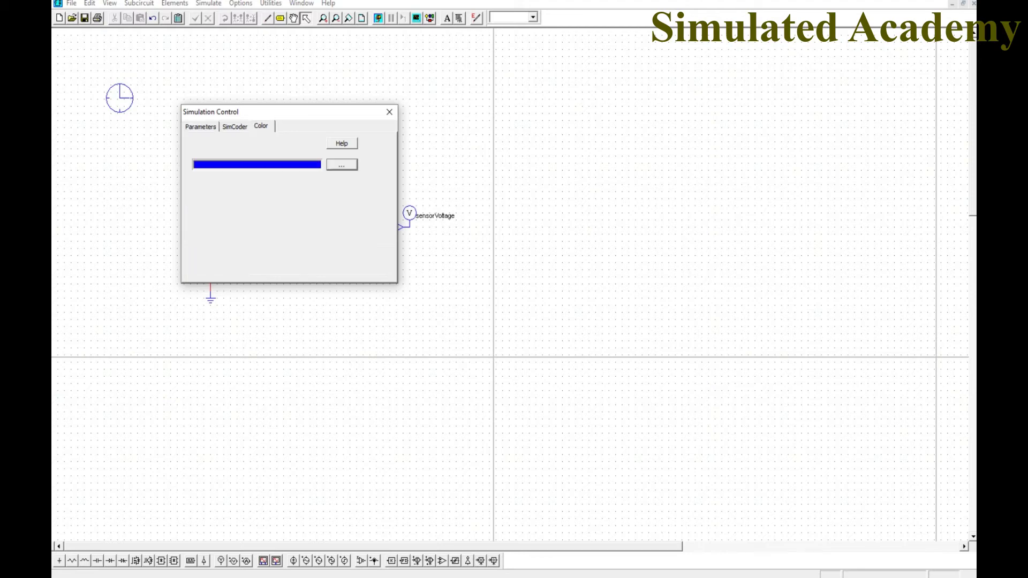
{"action": "left_click", "coordinate": [342, 165]}
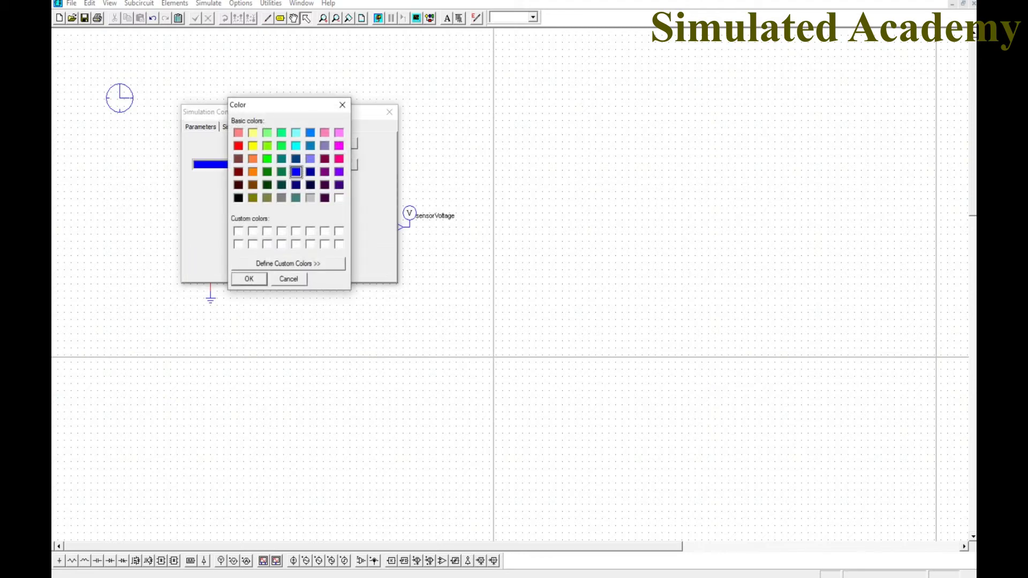
{"action": "left_click", "coordinate": [339, 185]}
{"action": "left_click", "coordinate": [267, 158]}
{"action": "left_click", "coordinate": [249, 279]}
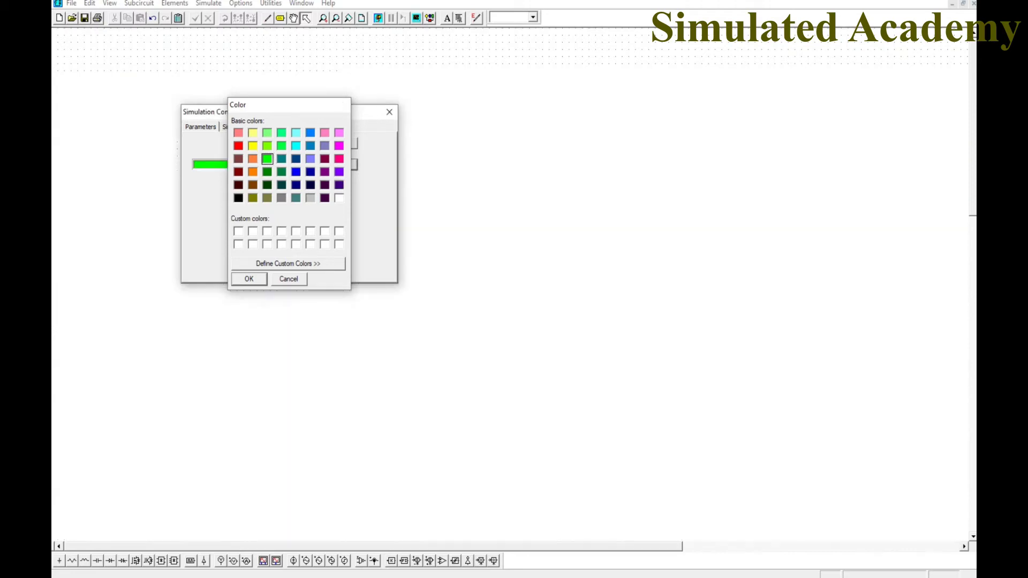
{"action": "left_click", "coordinate": [390, 111]}
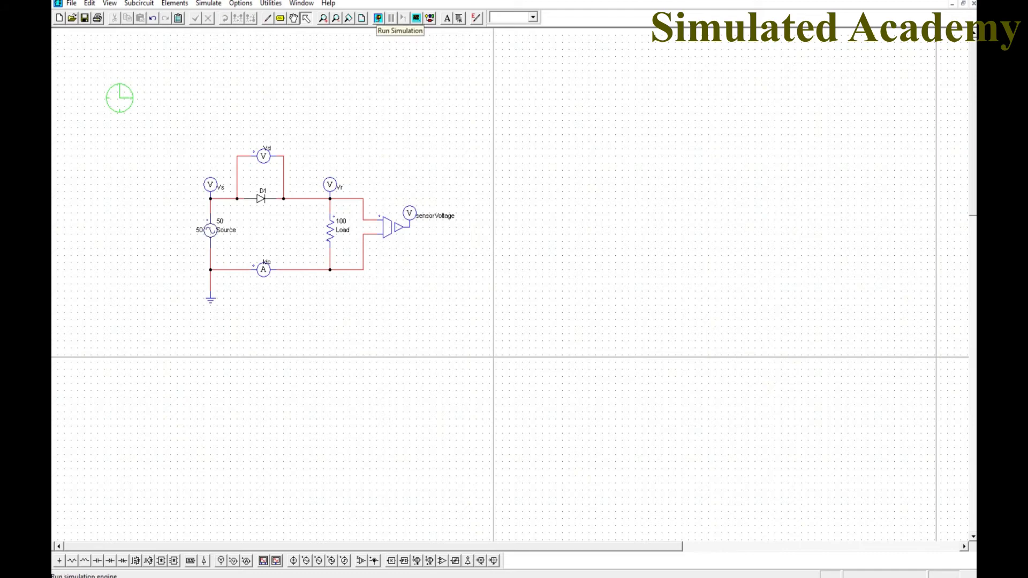
Run the simulation of the half-wave rectifier circuit.
{"action": "left_click", "coordinate": [209, 3]}
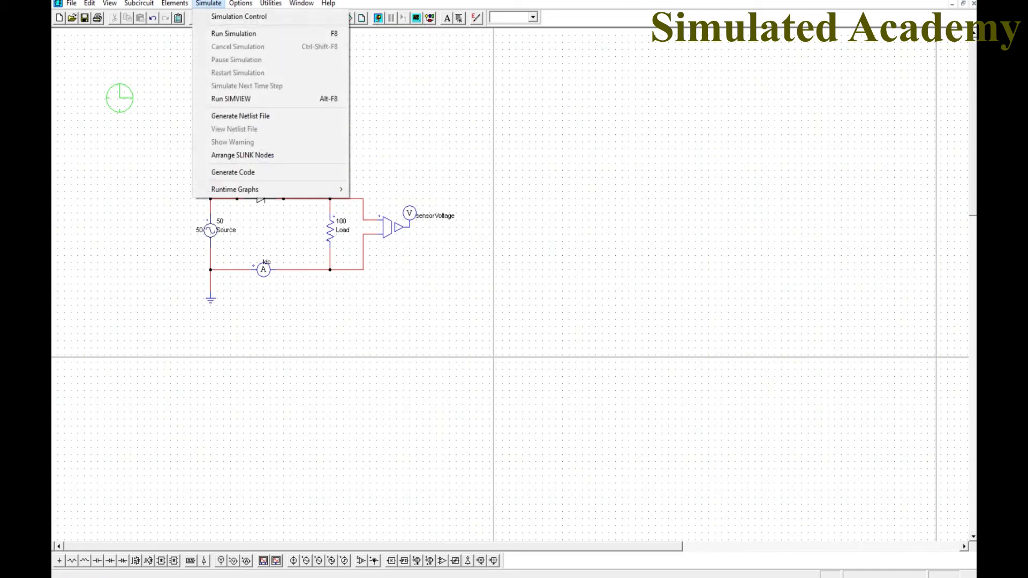
{"action": "key", "text": "Down"}
{"action": "key", "text": "Down"}
{"action": "key", "text": "Down"}
{"action": "key", "text": "Up"}
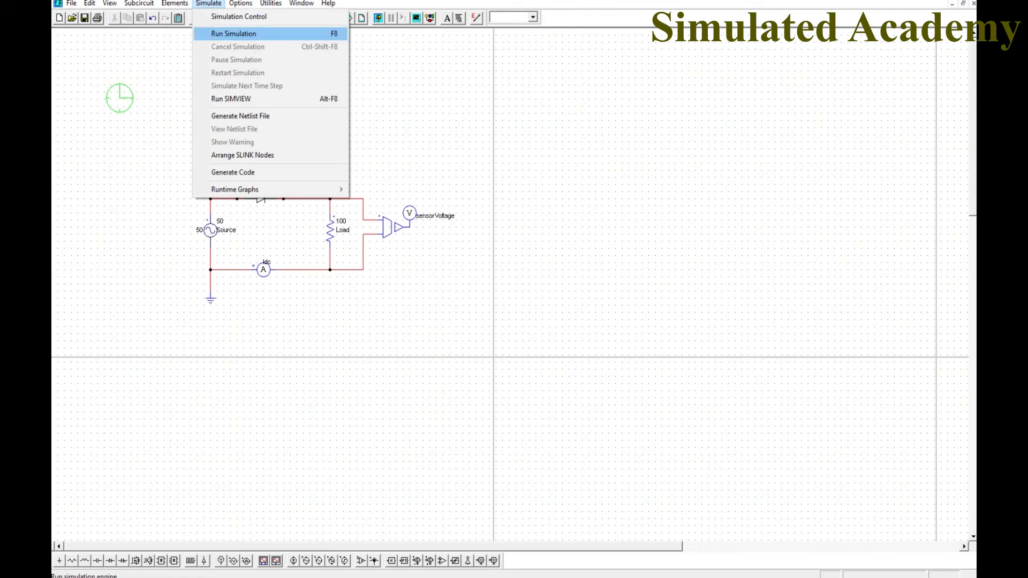
{"action": "key", "text": "Return"}
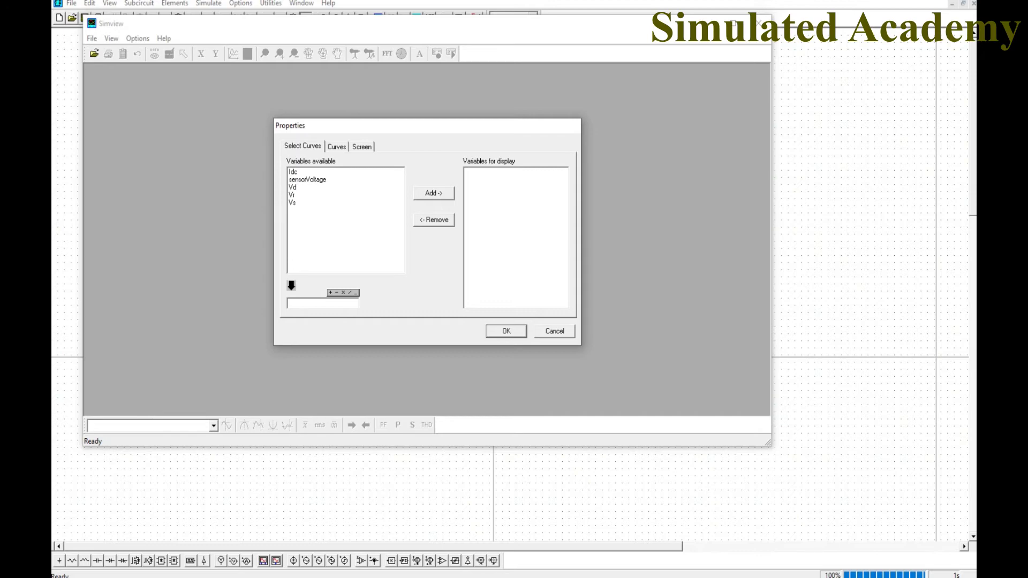
{"action": "left_click", "coordinate": [293, 172]}
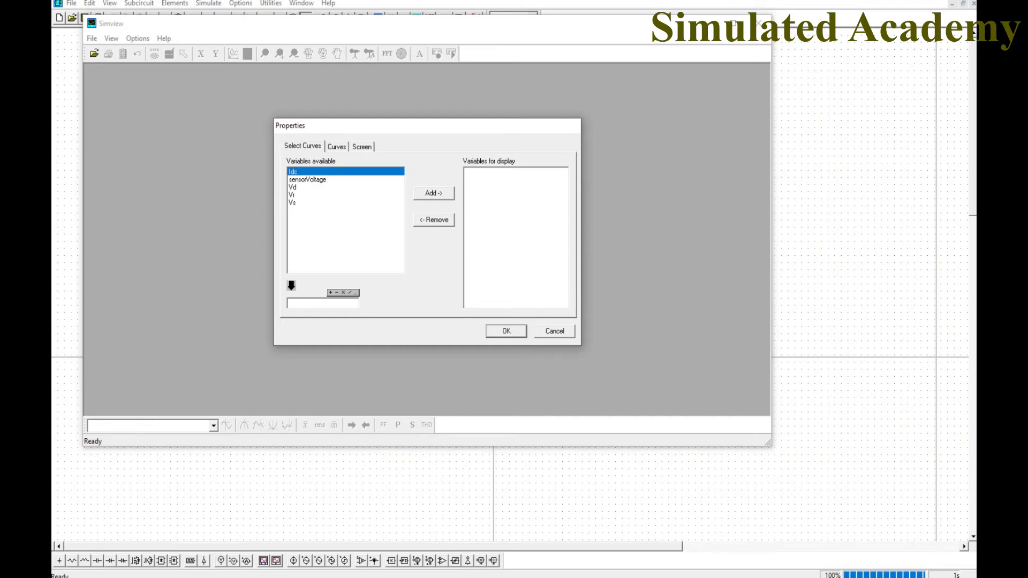
{"action": "left_click", "coordinate": [307, 180]}
{"action": "left_click", "coordinate": [294, 187]}
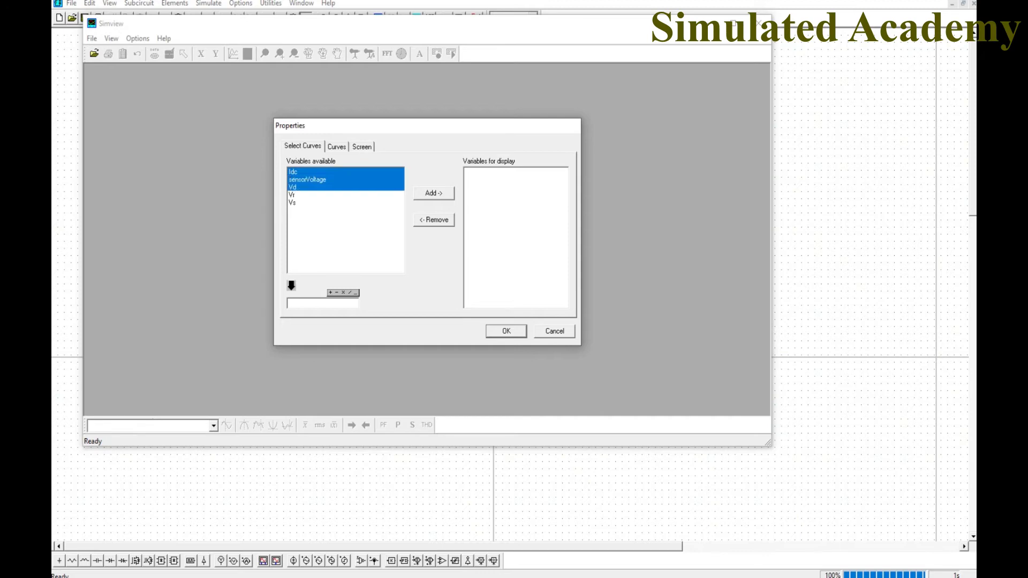
{"action": "left_click", "coordinate": [292, 194], "text": "shift"}
{"action": "left_click", "coordinate": [293, 203]}
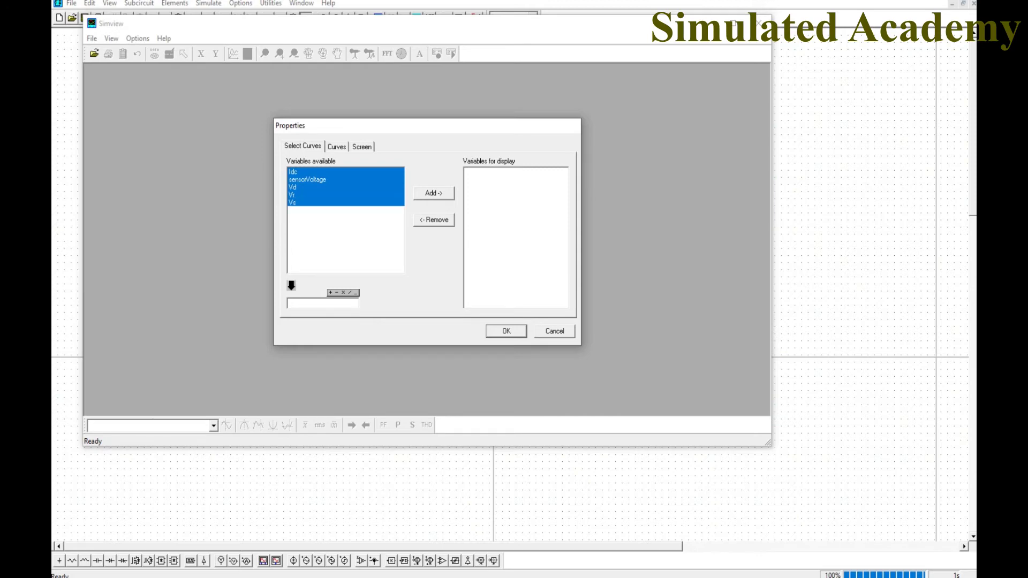
{"action": "key", "text": "shift+Up"}
{"action": "key", "text": "shift+Up"}
{"action": "key", "text": "shift+Up"}
{"action": "key", "text": "shift+Up"}
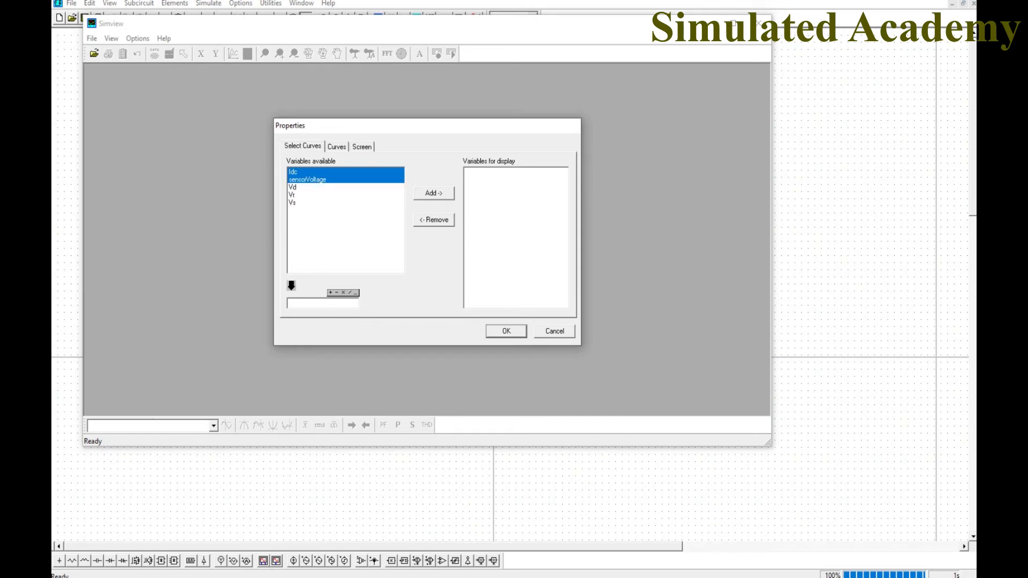
{"action": "left_click", "coordinate": [292, 172]}
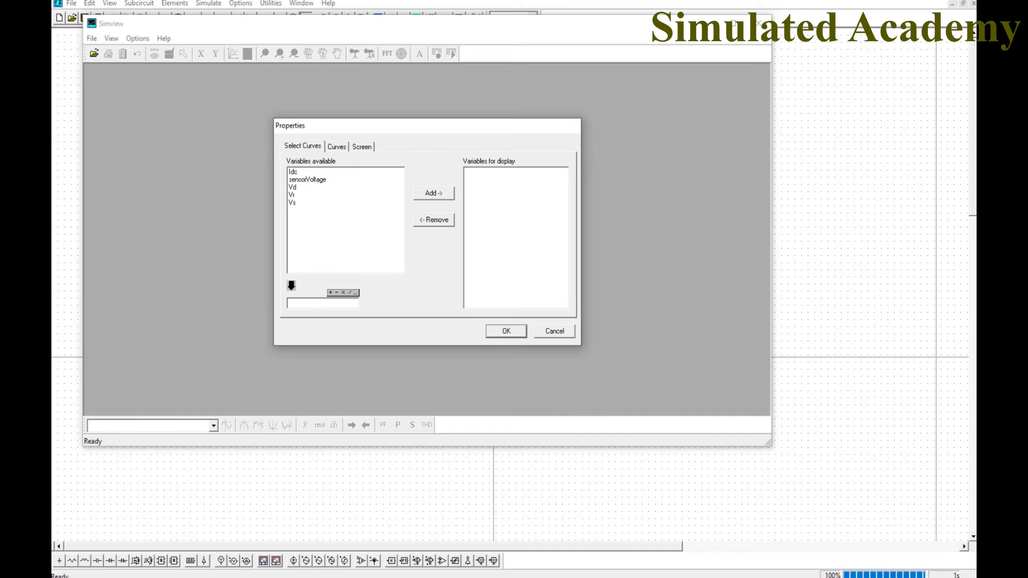
{"action": "left_click", "coordinate": [293, 172]}
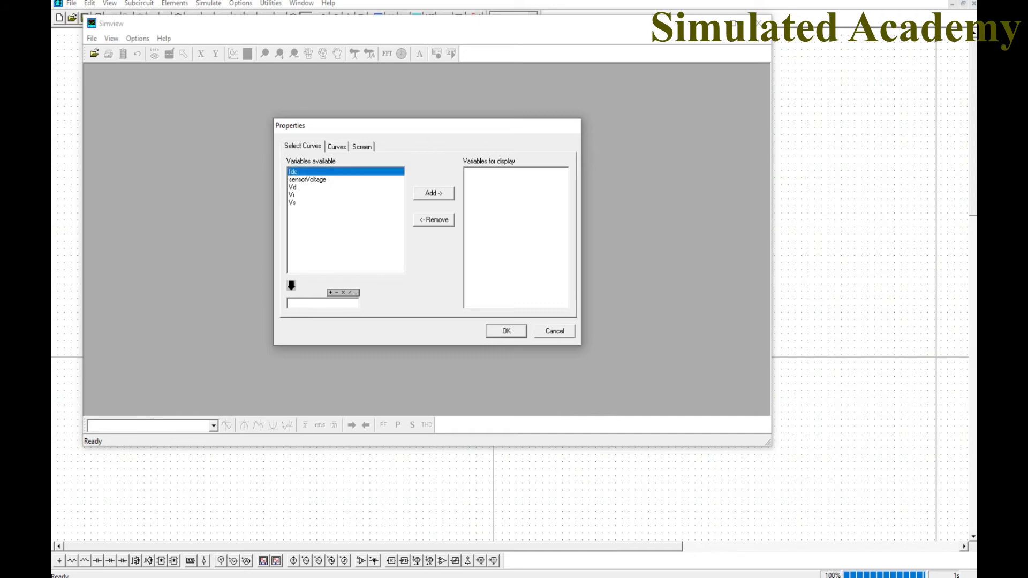
{"action": "key", "text": "ctrl+space"}
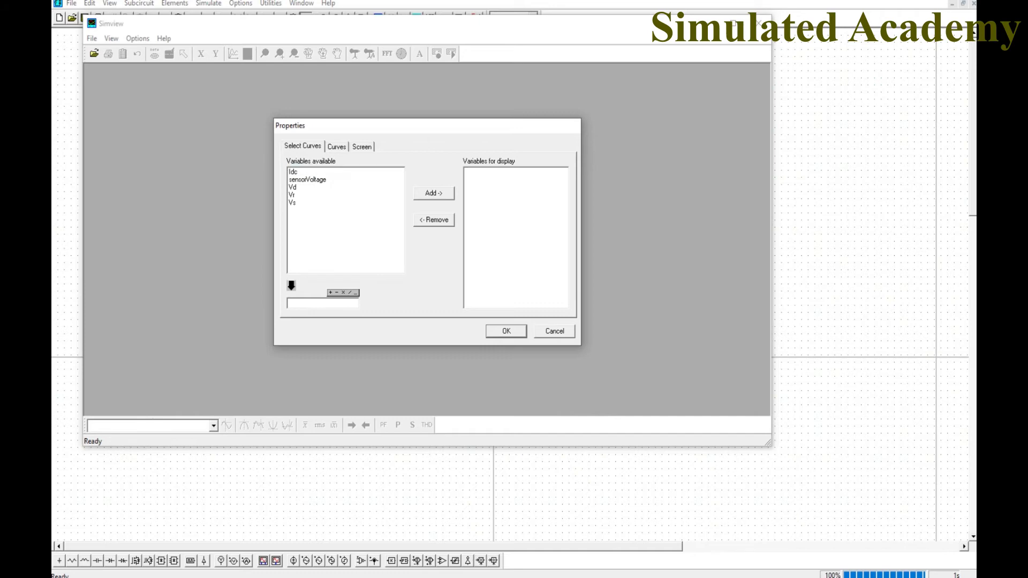
Select Vr as the variable to plot and open its curve settings.
{"action": "left_click", "coordinate": [293, 187]}
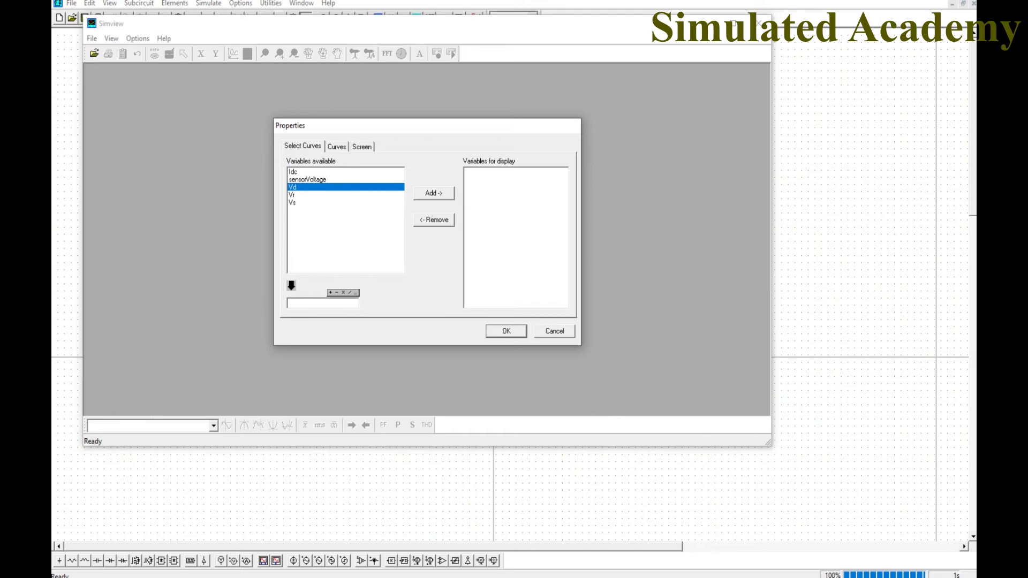
{"action": "left_click", "coordinate": [293, 195]}
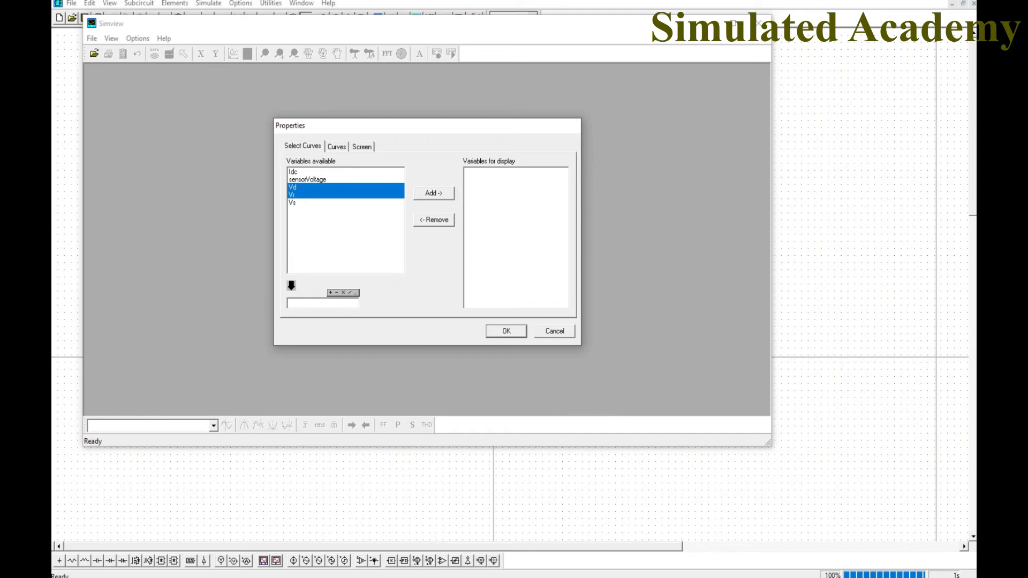
{"action": "left_click", "coordinate": [293, 188]}
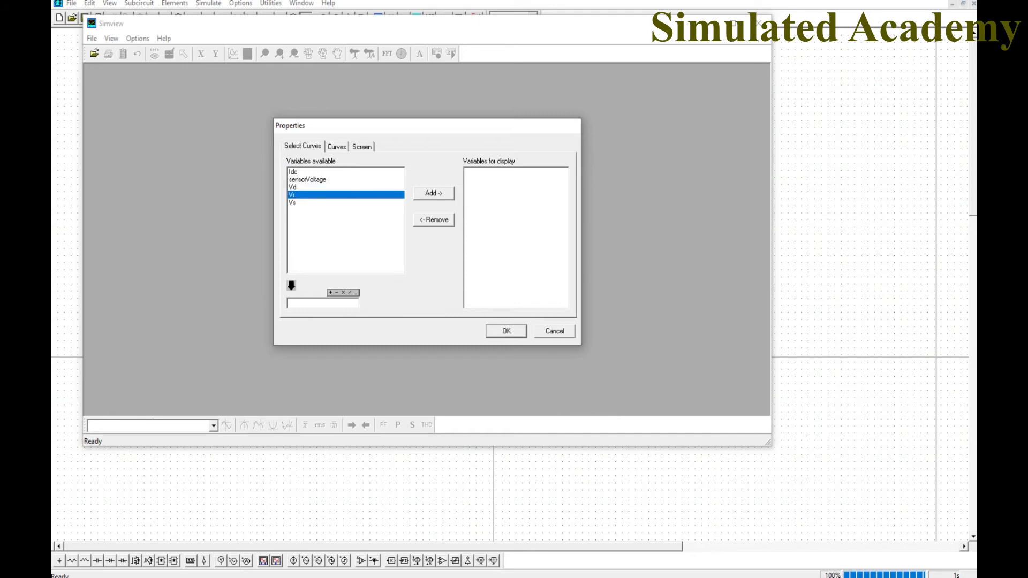
{"action": "left_click", "coordinate": [362, 146]}
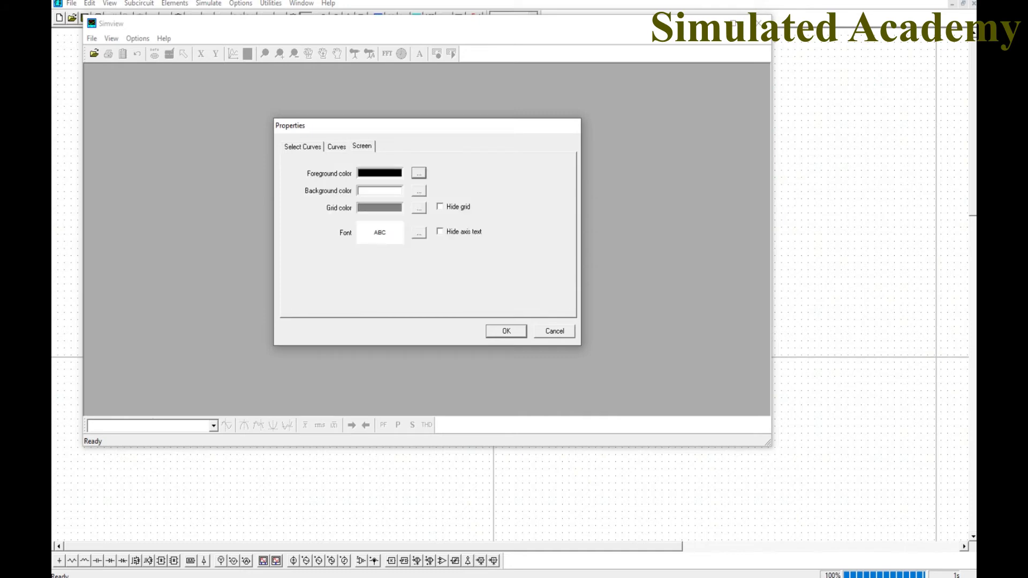
{"action": "left_click", "coordinate": [336, 147]}
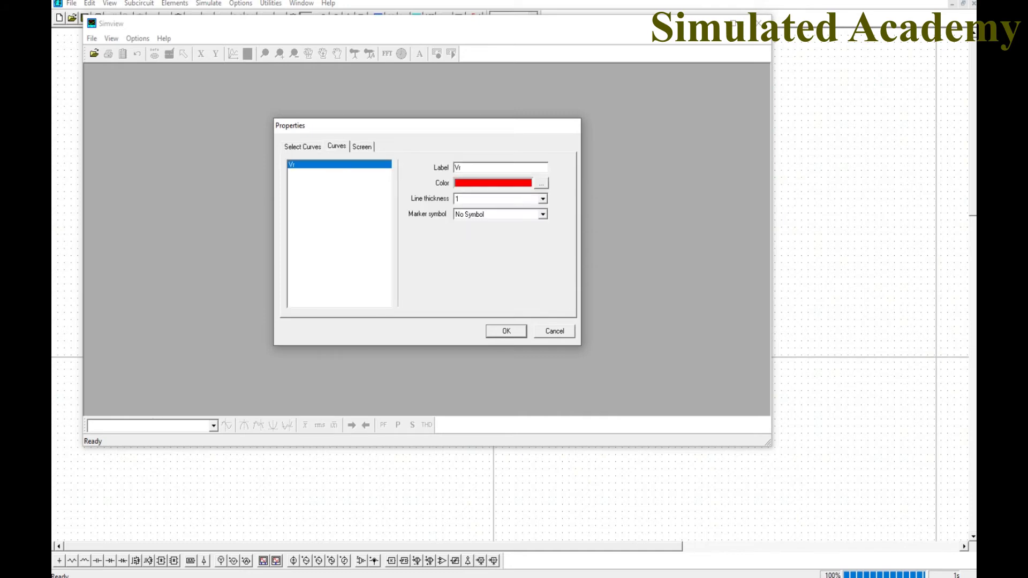
Set the Vr curve's color to dark purple and its line thickness to 3.
{"action": "double_click", "coordinate": [458, 167]}
{"action": "left_click", "coordinate": [542, 184]}
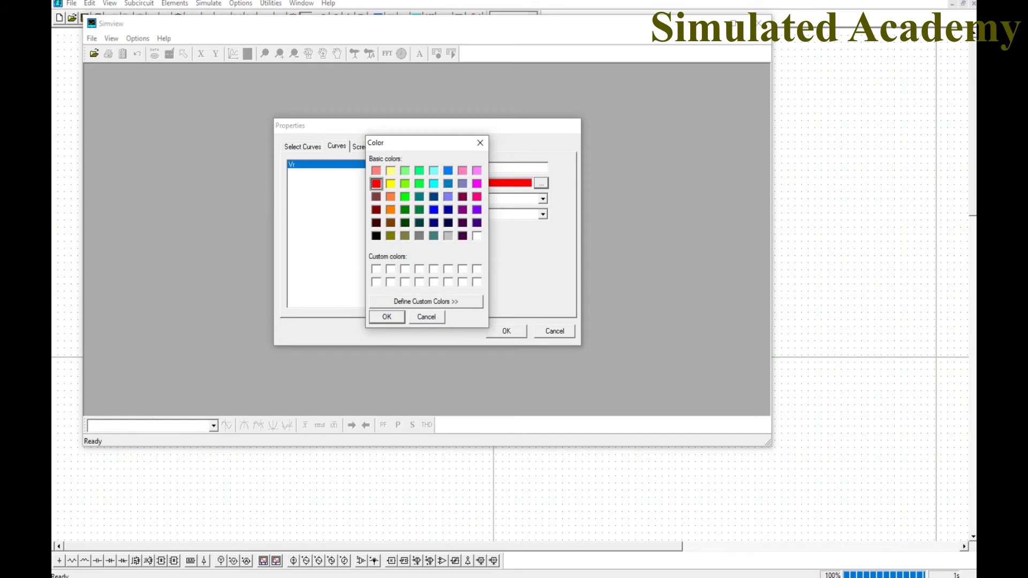
{"action": "left_click", "coordinate": [477, 223]}
{"action": "left_click", "coordinate": [386, 316]}
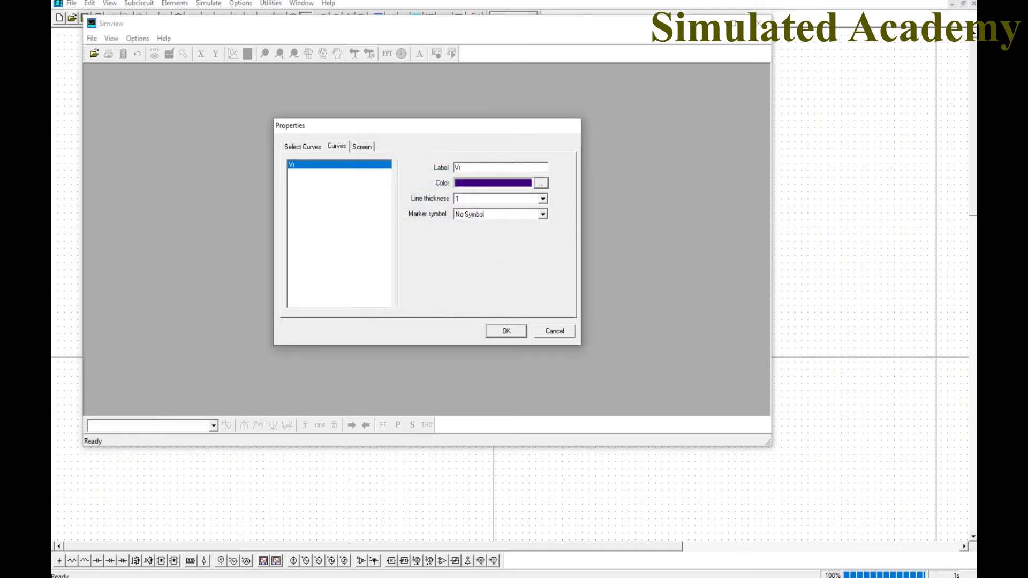
{"action": "left_click", "coordinate": [543, 198]}
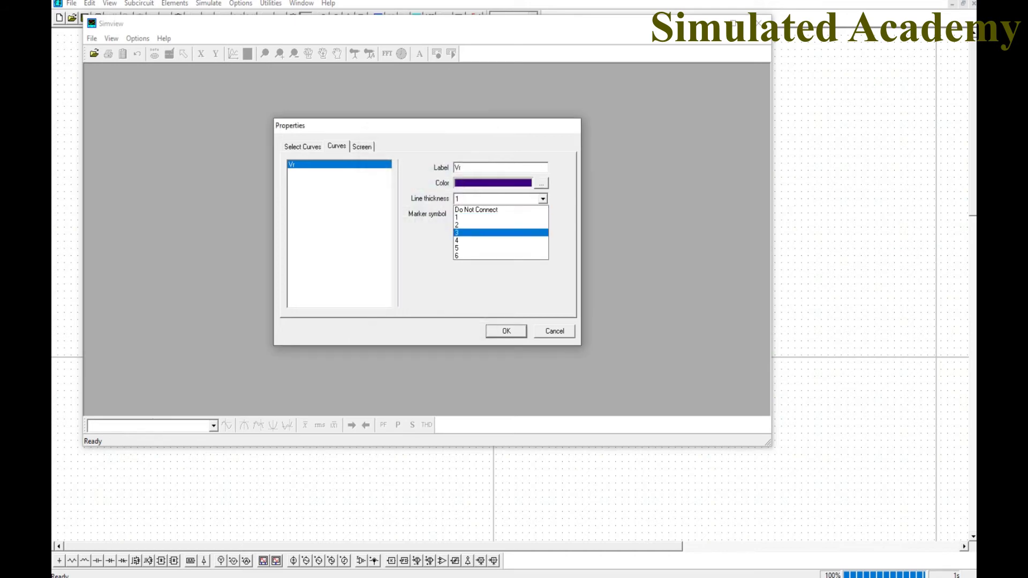
{"action": "left_click", "coordinate": [501, 233]}
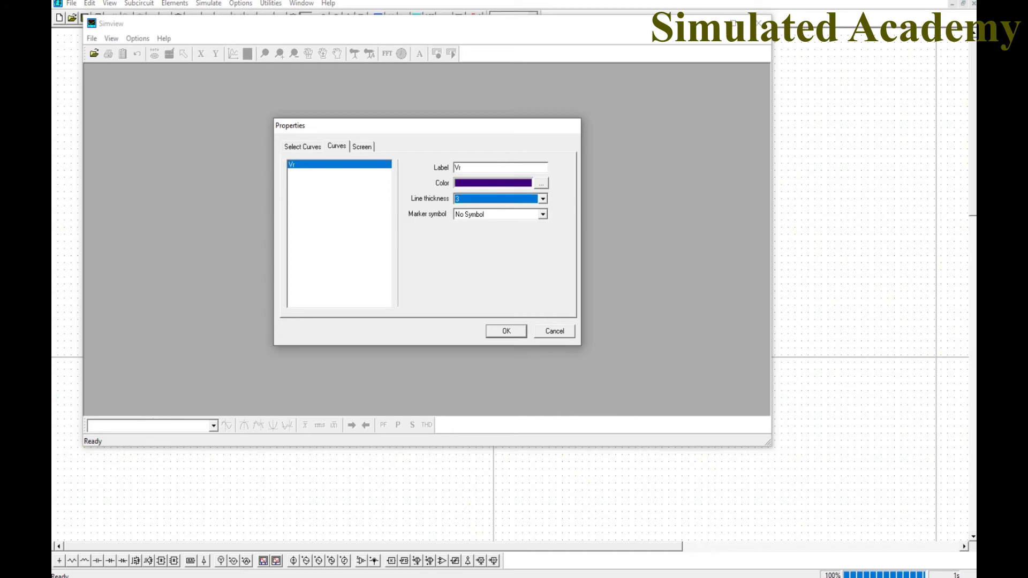
{"action": "left_click", "coordinate": [362, 146]}
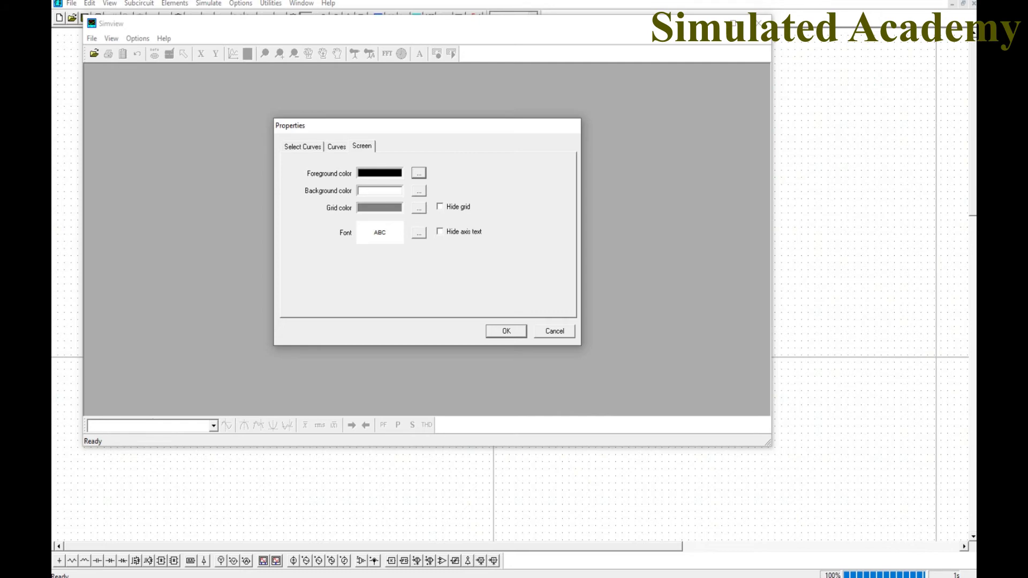
{"action": "left_click", "coordinate": [419, 208]}
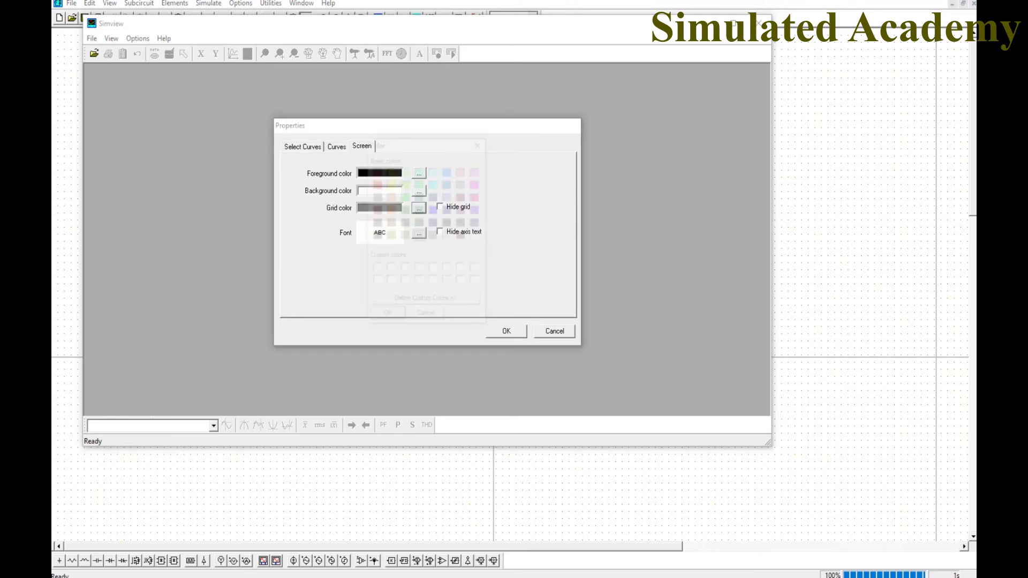
{"action": "left_click", "coordinate": [480, 143]}
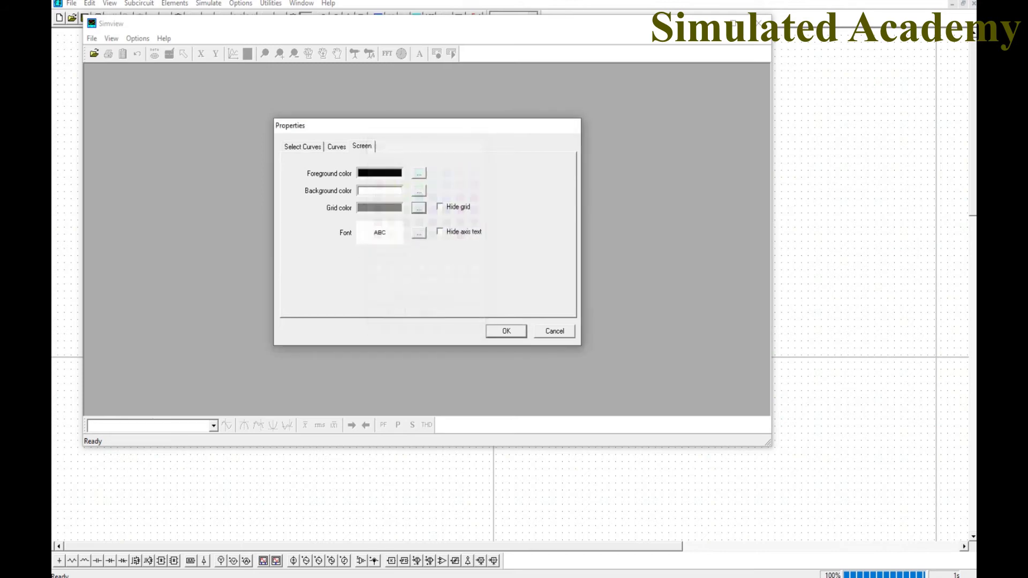
Plot the Vr waveform and maximize the Simview window.
{"action": "left_click", "coordinate": [506, 331]}
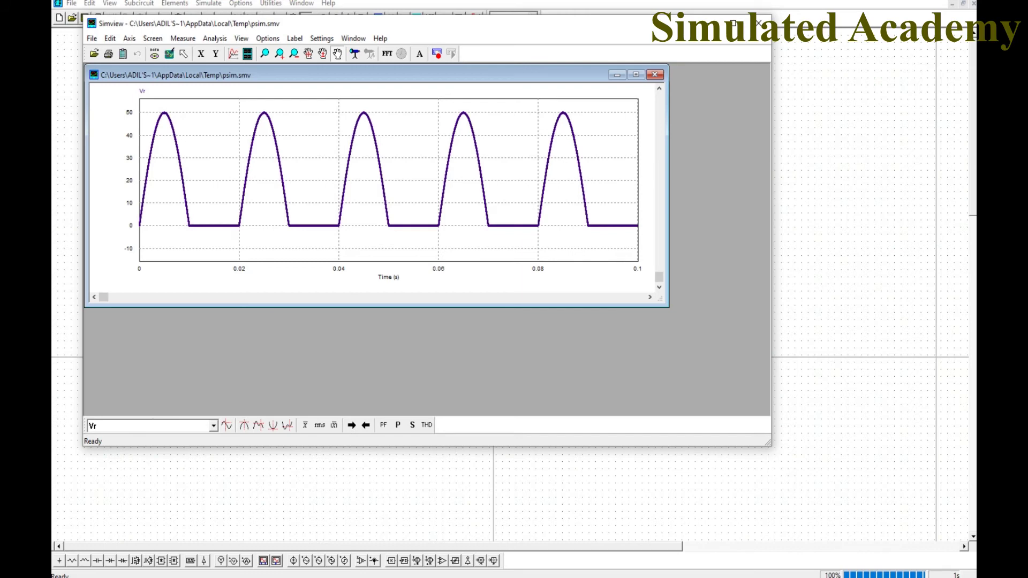
{"action": "left_click", "coordinate": [733, 24]}
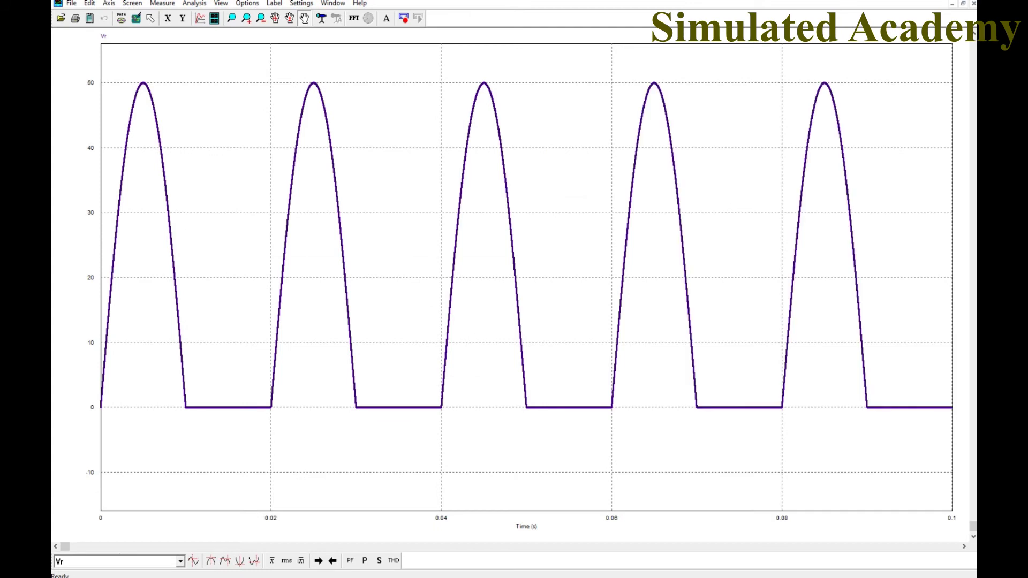
Start measuring the Vr plot and move the Measure readout over the area between the fourth and fifth pulses.
{"action": "left_click", "coordinate": [162, 3]}
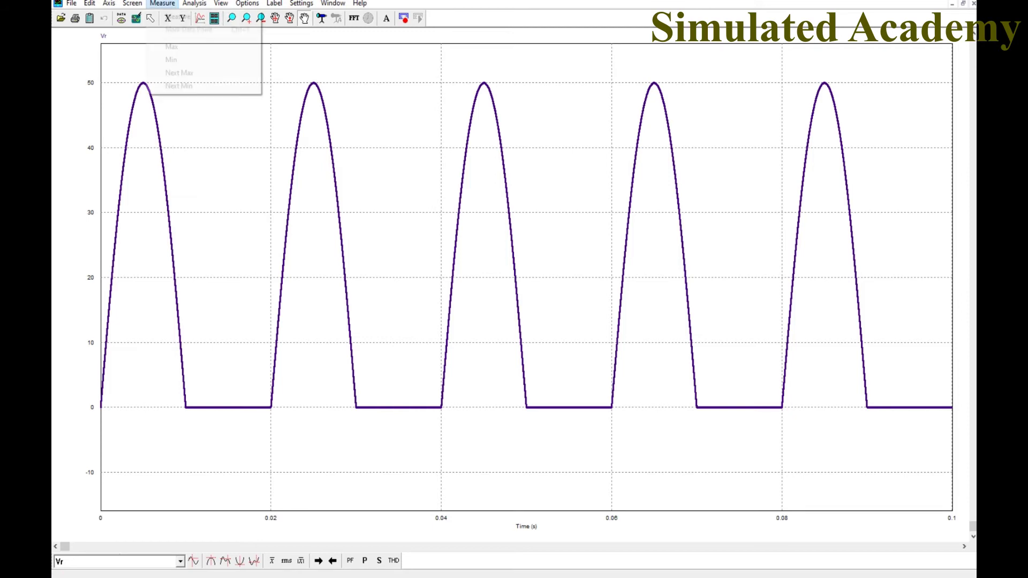
{"action": "key", "text": "Return"}
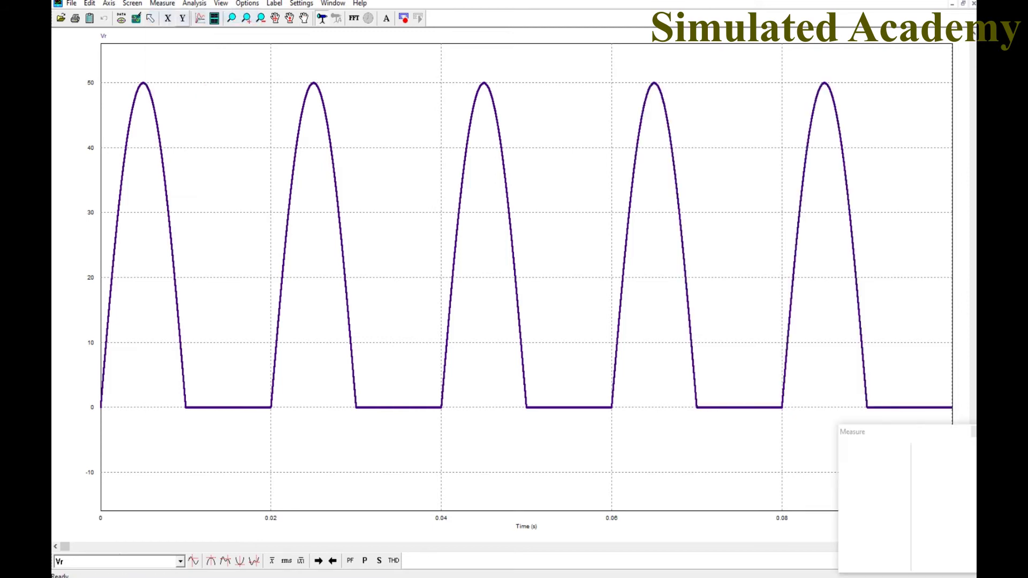
{"action": "left_click_drag", "start_coordinate": [855, 436], "coordinate": [707, 286]}
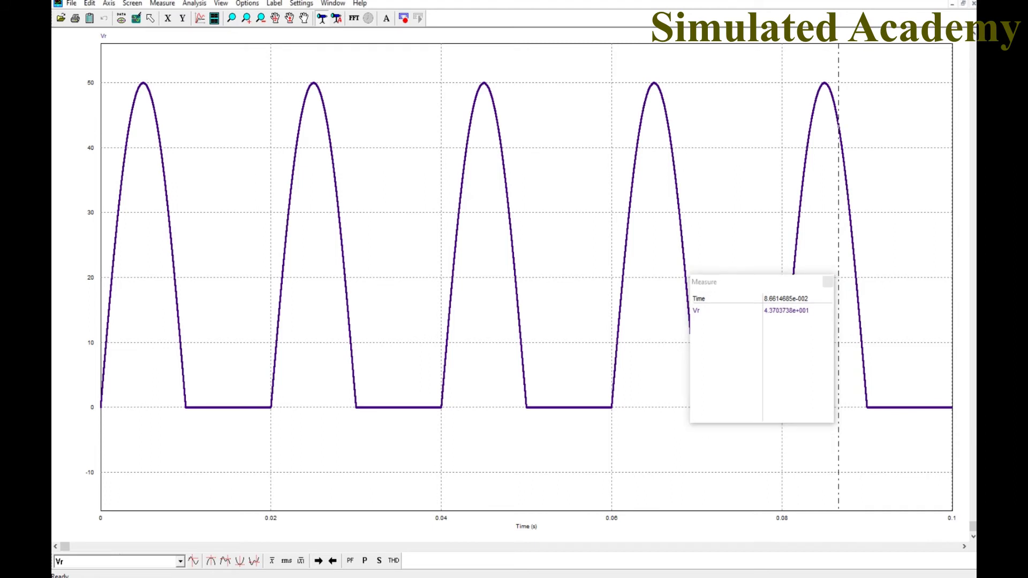
Measure Vr at several points along the waveform and between two cursors around the third pulse, ending the measurement.
{"action": "left_click", "coordinate": [308, 230]}
{"action": "left_click_drag", "start_coordinate": [308, 277], "coordinate": [394, 278]}
{"action": "left_click", "coordinate": [567, 407]}
{"action": "left_click_drag", "start_coordinate": [567, 407], "coordinate": [408, 407]}
{"action": "left_click", "coordinate": [486, 84]}
{"action": "left_click_drag", "start_coordinate": [486, 84], "coordinate": [425, 396]}
{"action": "left_click_drag", "start_coordinate": [425, 267], "coordinate": [424, 268]}
{"action": "right_click", "coordinate": [520, 338]}
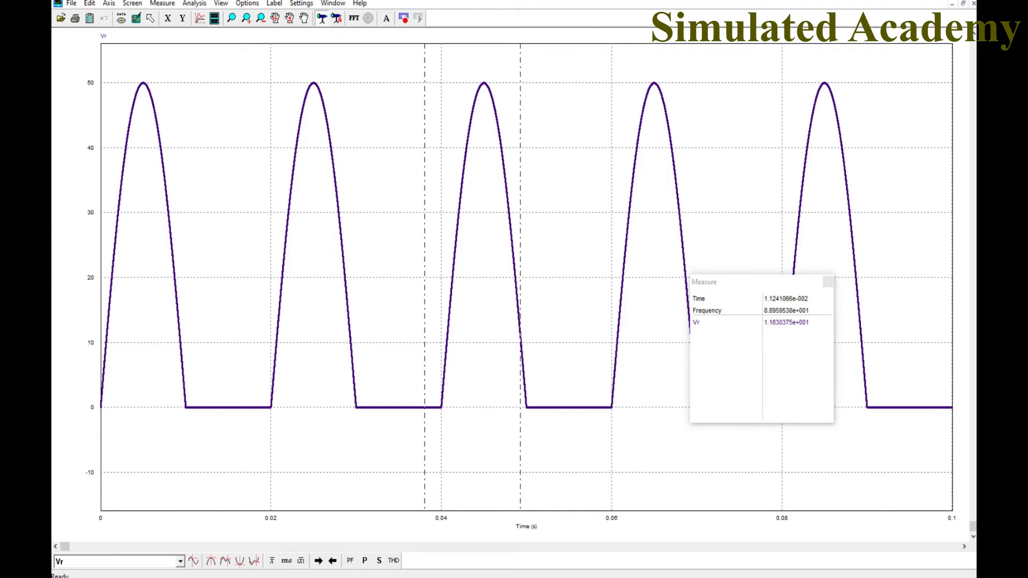
{"action": "left_click", "coordinate": [828, 281]}
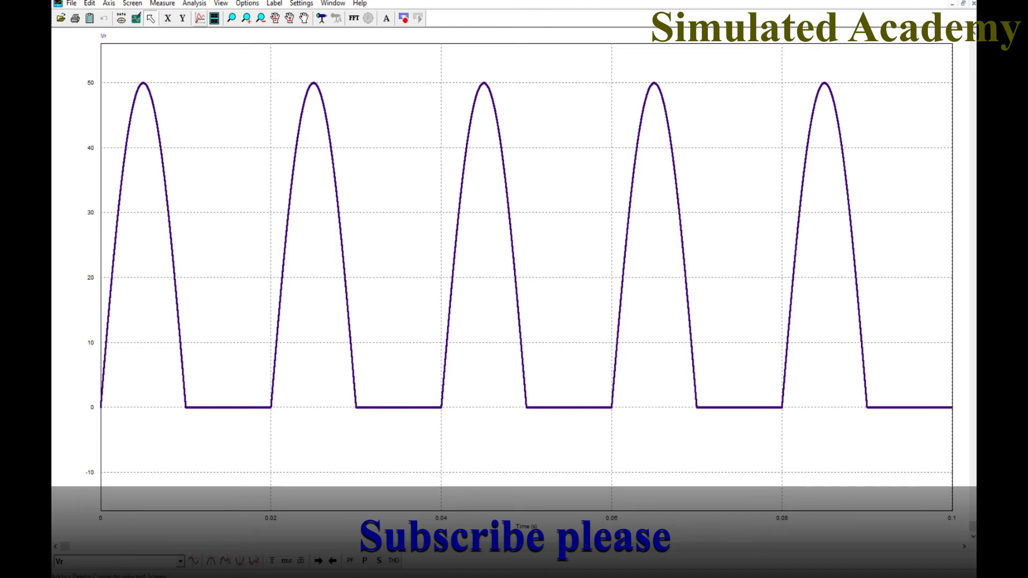
Add the Idc variable to the curves displayed in the Vr plot.
{"action": "right_click", "coordinate": [257, 72]}
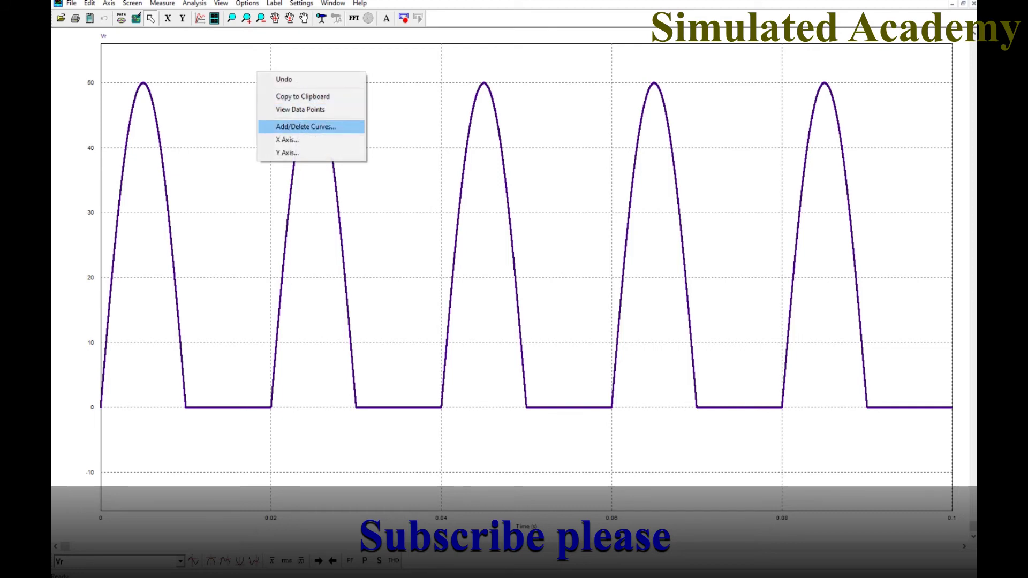
{"action": "left_click", "coordinate": [303, 126]}
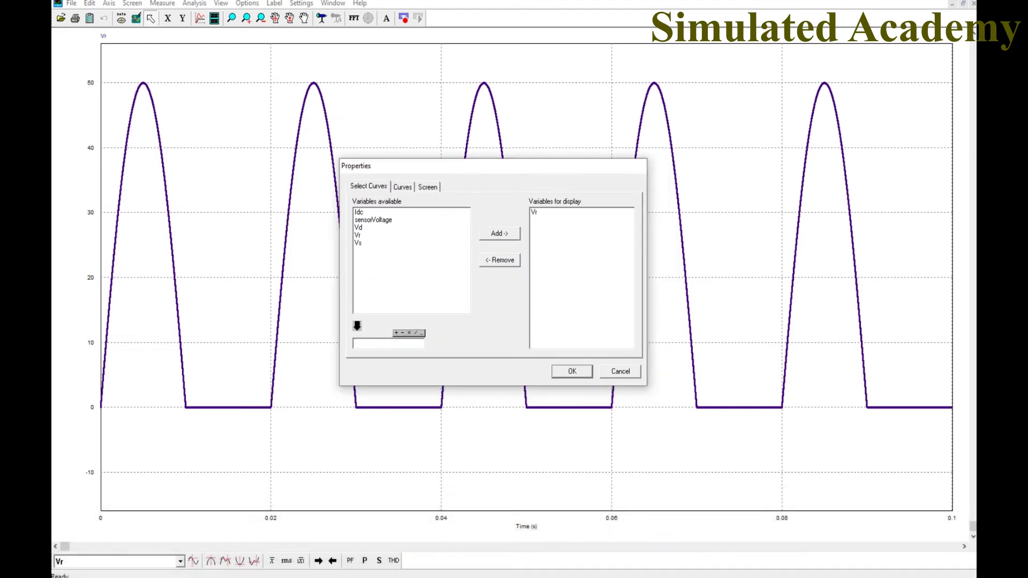
{"action": "left_click", "coordinate": [359, 212]}
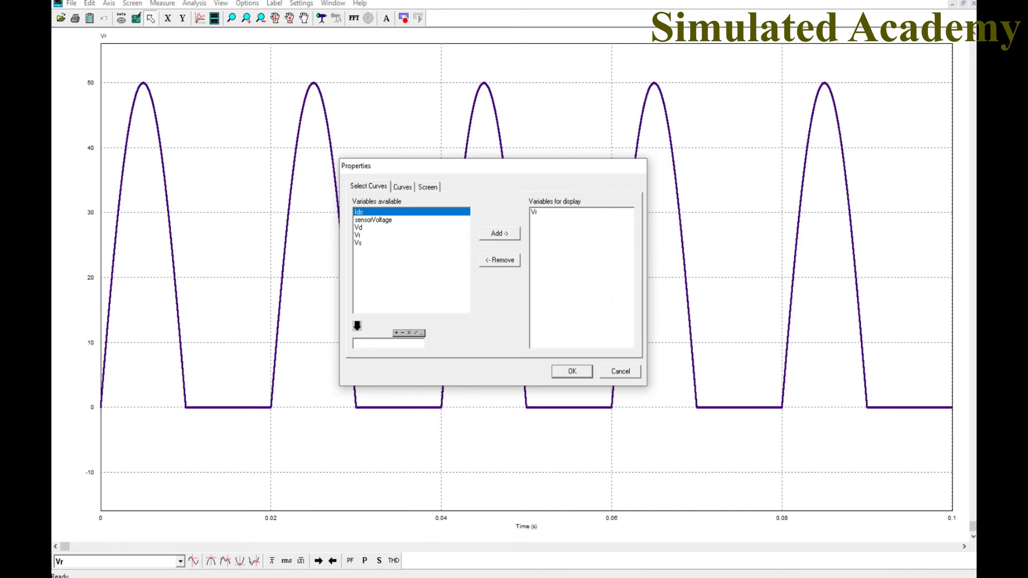
{"action": "left_click", "coordinate": [499, 233]}
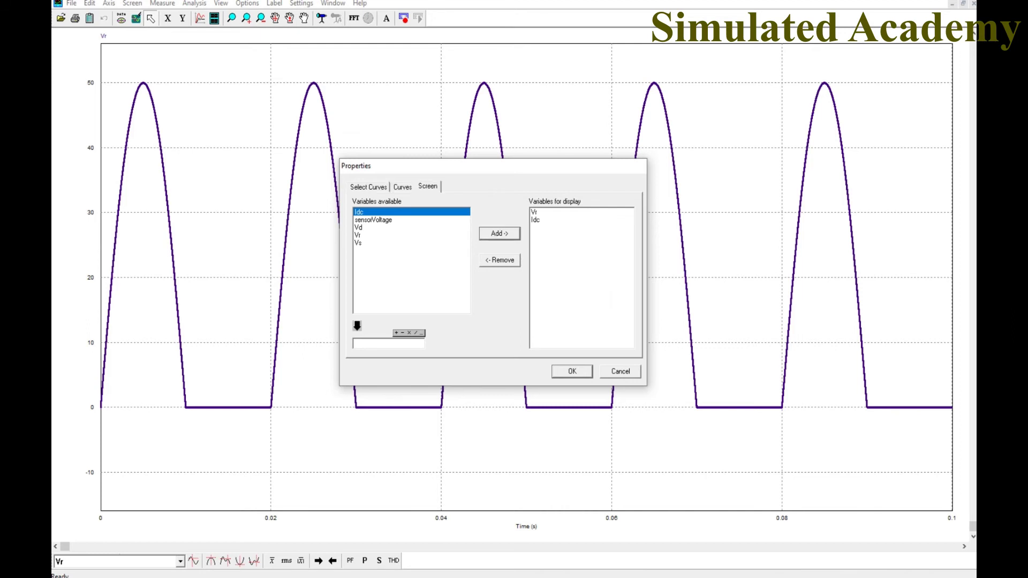
Set the Idc curve's color to red and its line thickness to 2, and apply the curve changes.
{"action": "left_click", "coordinate": [428, 186]}
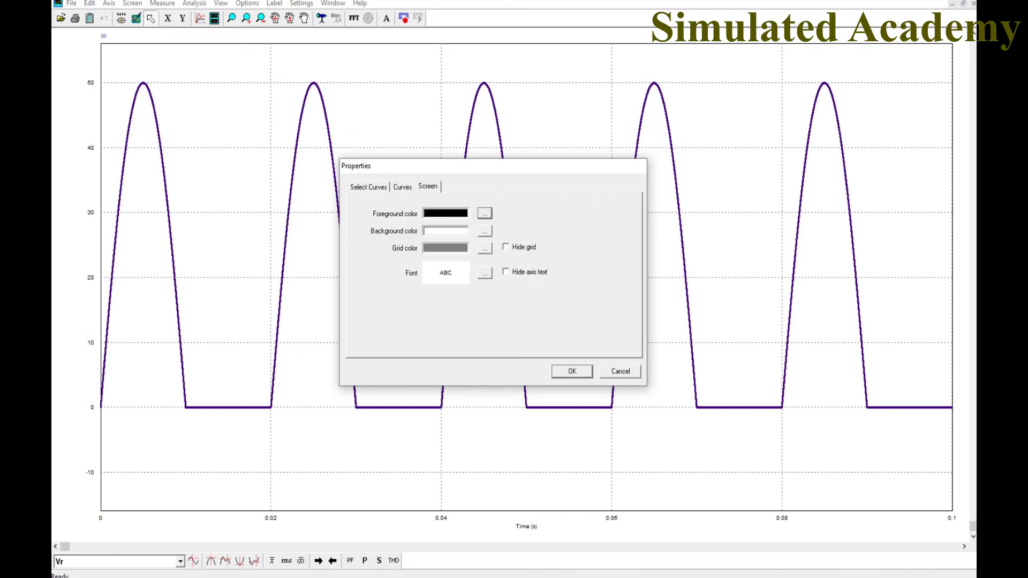
{"action": "left_click", "coordinate": [402, 186]}
{"action": "left_click", "coordinate": [607, 224]}
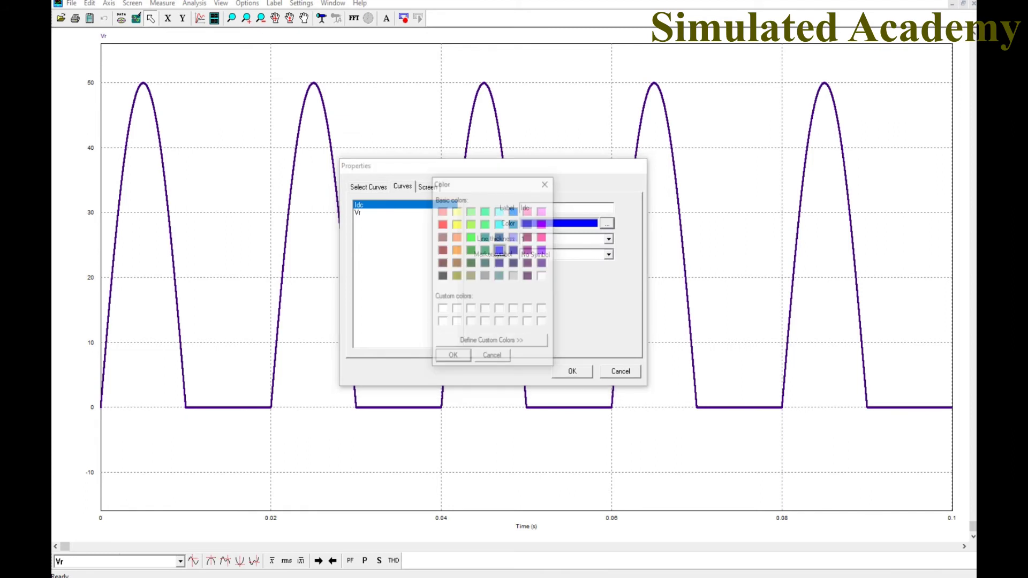
{"action": "double_click", "coordinate": [443, 225]}
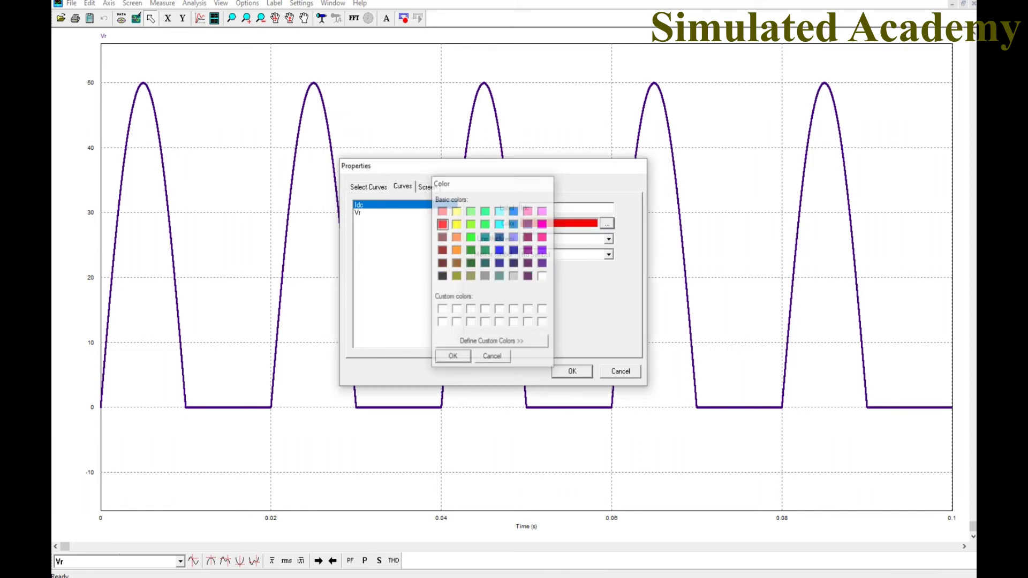
{"action": "left_click", "coordinate": [608, 239]}
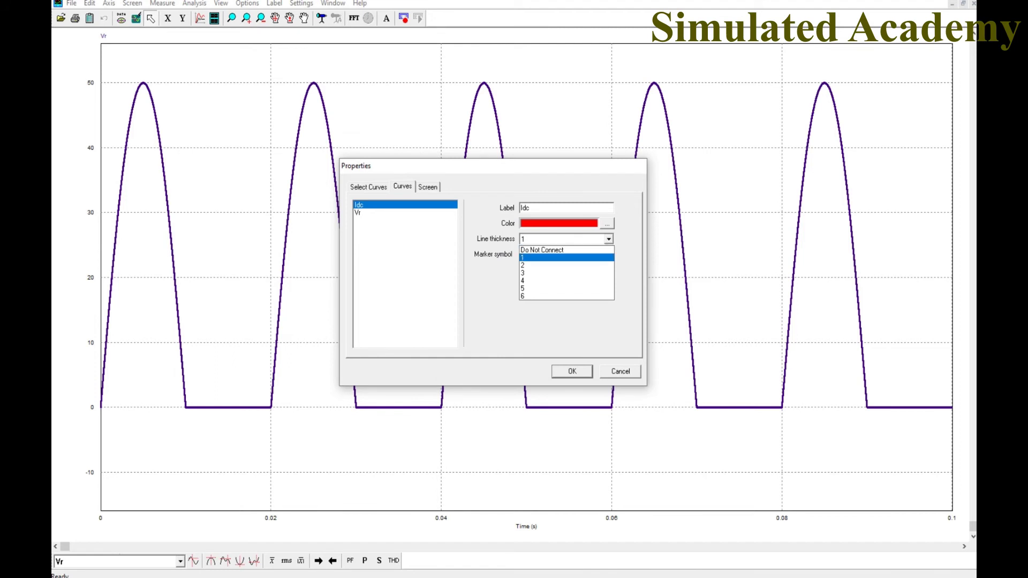
{"action": "left_click", "coordinate": [566, 258]}
{"action": "key", "text": "Down"}
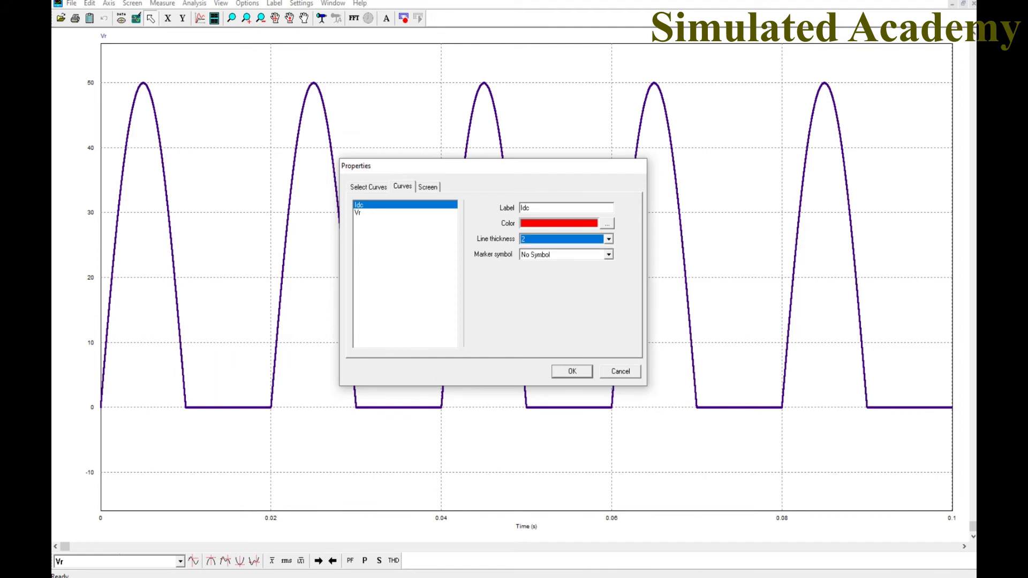
{"action": "key", "text": "Return"}
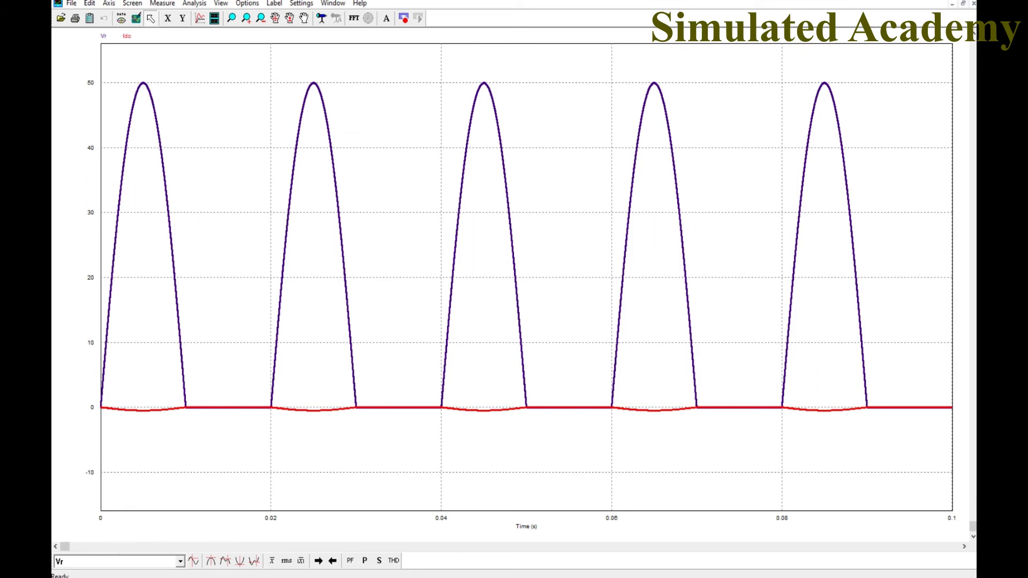
Add a second plot screen below the first, showing the Idc curve.
{"action": "left_click", "coordinate": [214, 18]}
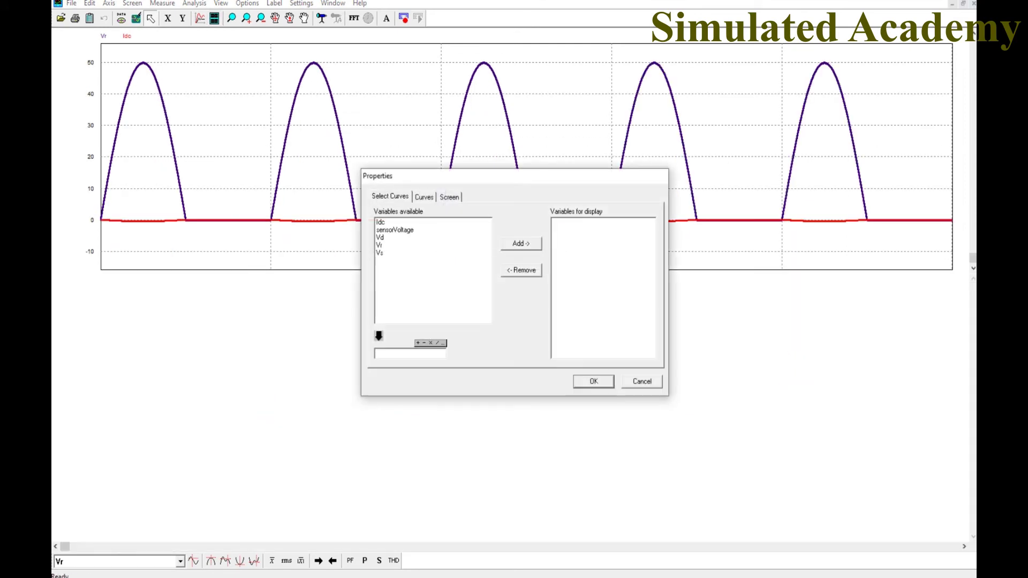
{"action": "left_click", "coordinate": [381, 222]}
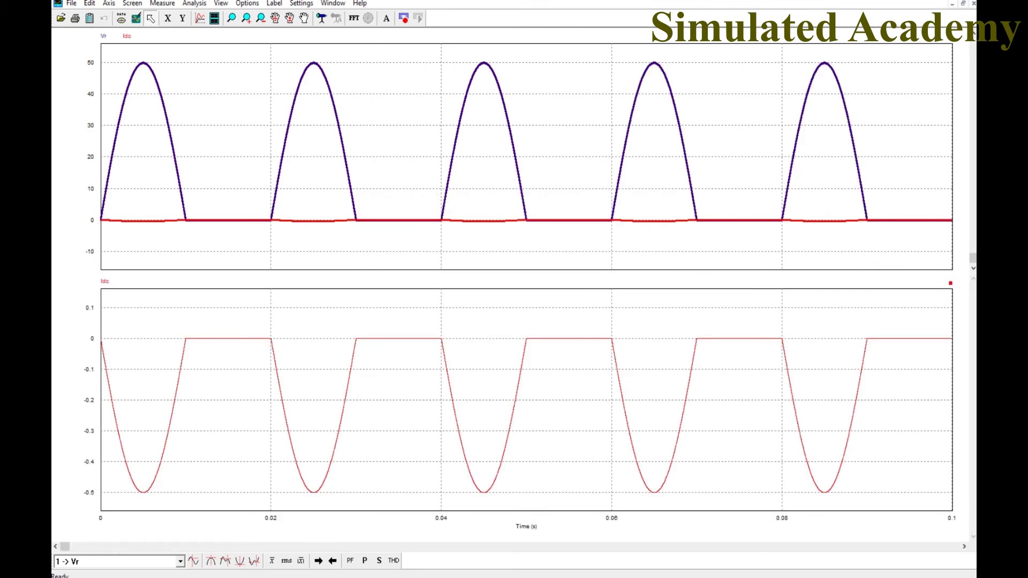
Review the X-axis scale, range and grid division settings of the upper plot.
{"action": "right_click", "coordinate": [303, 220]}
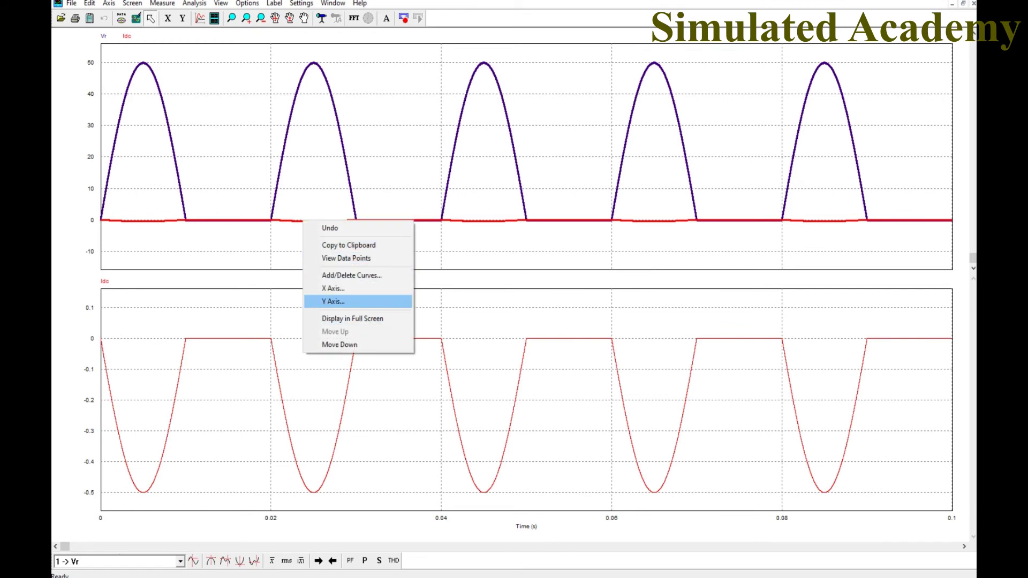
{"action": "left_click", "coordinate": [343, 289]}
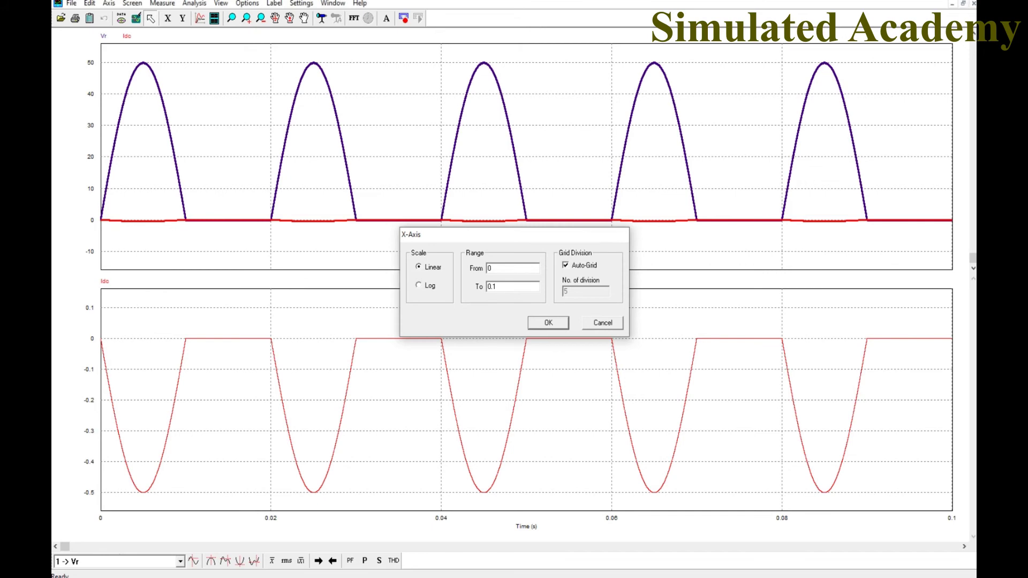
{"action": "left_click", "coordinate": [548, 323]}
Remove the Idc variable from the curves displayed in the upper plot, leaving only Vr there.
{"action": "right_click", "coordinate": [364, 159]}
{"action": "key", "text": "Down"}
{"action": "key", "text": "Down"}
{"action": "key", "text": "Down"}
{"action": "key", "text": "Down"}
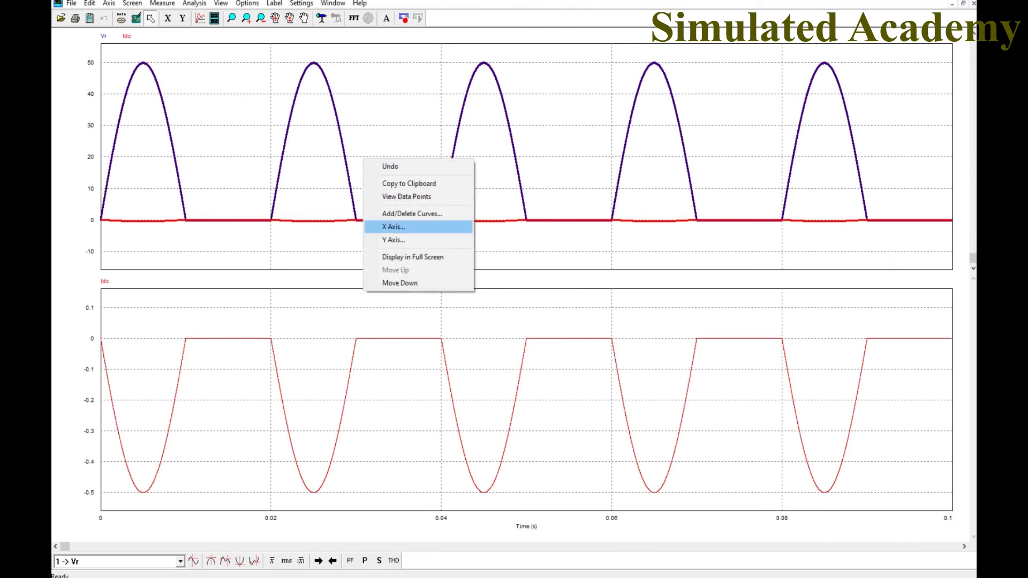
{"action": "key", "text": "Down"}
{"action": "key", "text": "Up"}
{"action": "key", "text": "Up"}
{"action": "key", "text": "Return"}
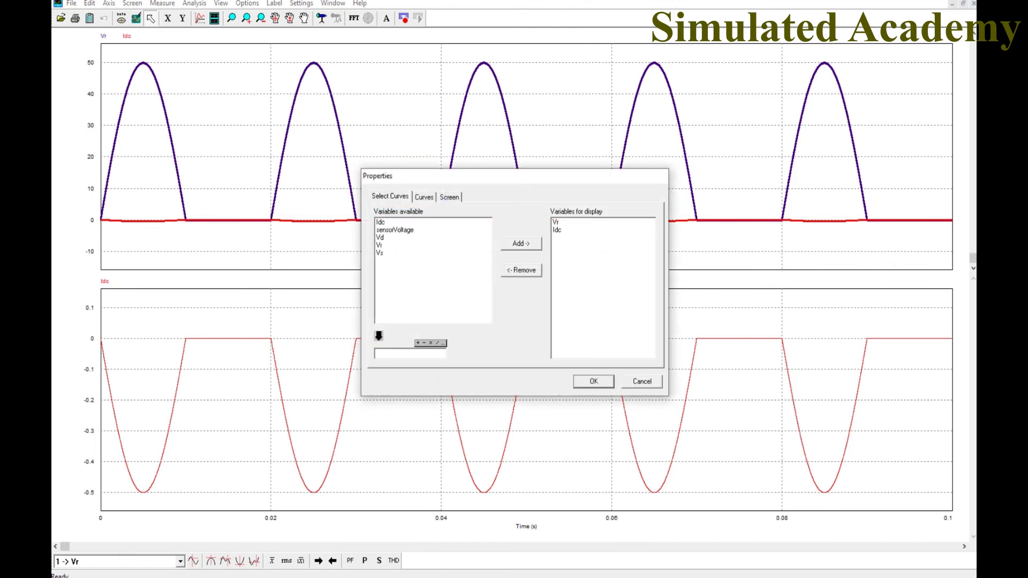
{"action": "left_click", "coordinate": [557, 230]}
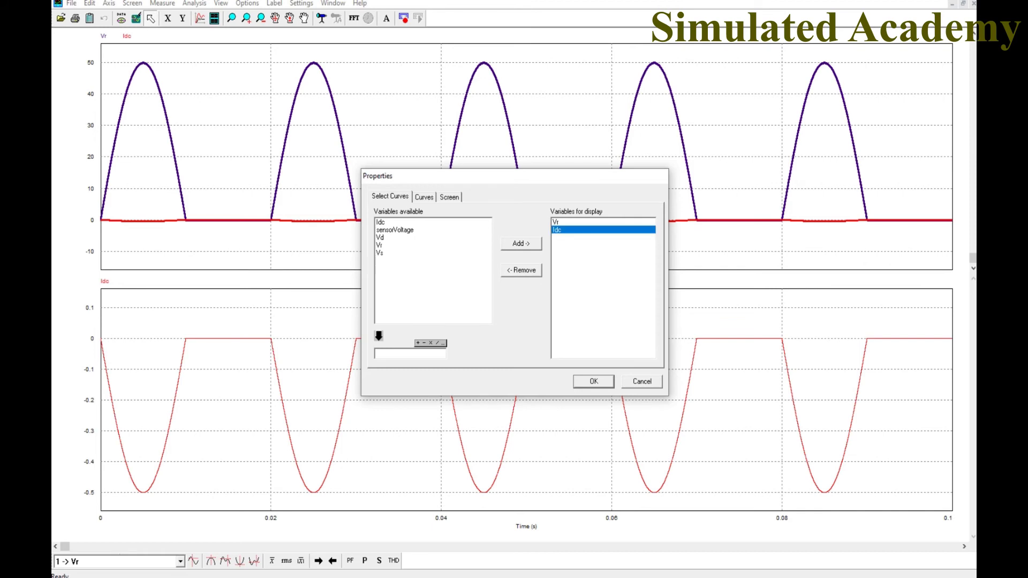
{"action": "left_click", "coordinate": [521, 270]}
{"action": "left_click", "coordinate": [593, 382]}
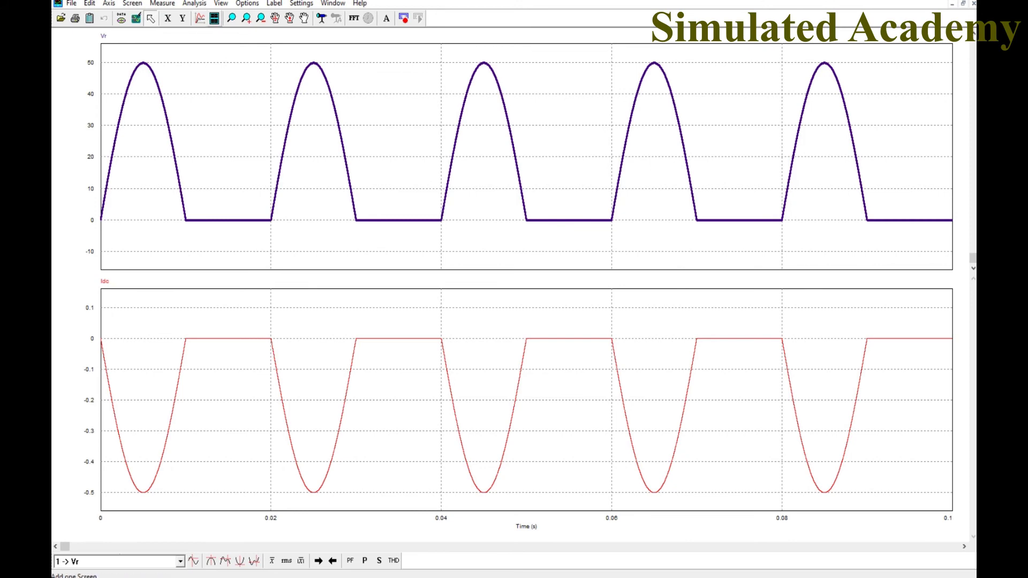
Add a third plot screen and select the Vs variable for display in it.
{"action": "left_click", "coordinate": [200, 18]}
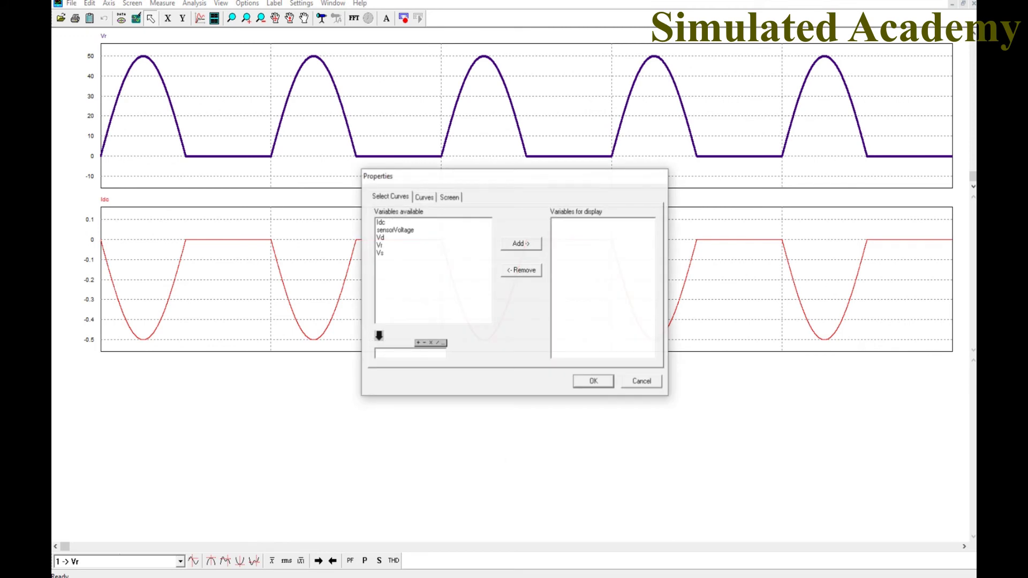
{"action": "left_click", "coordinate": [381, 253]}
{"action": "left_click", "coordinate": [449, 197]}
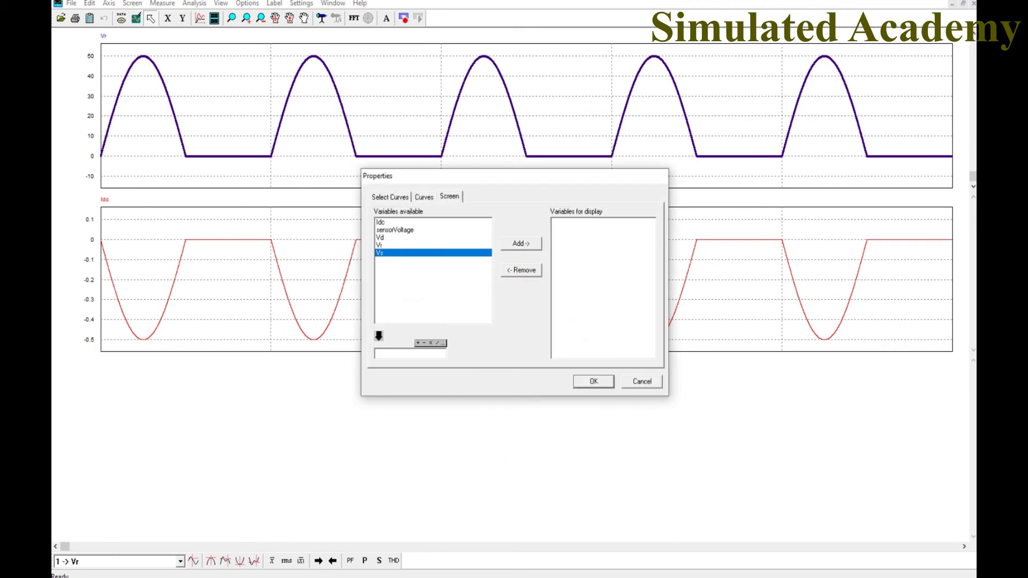
Set the Vs curve's color to pink and its line thickness to 3, and apply the curve settings.
{"action": "left_click", "coordinate": [424, 197]}
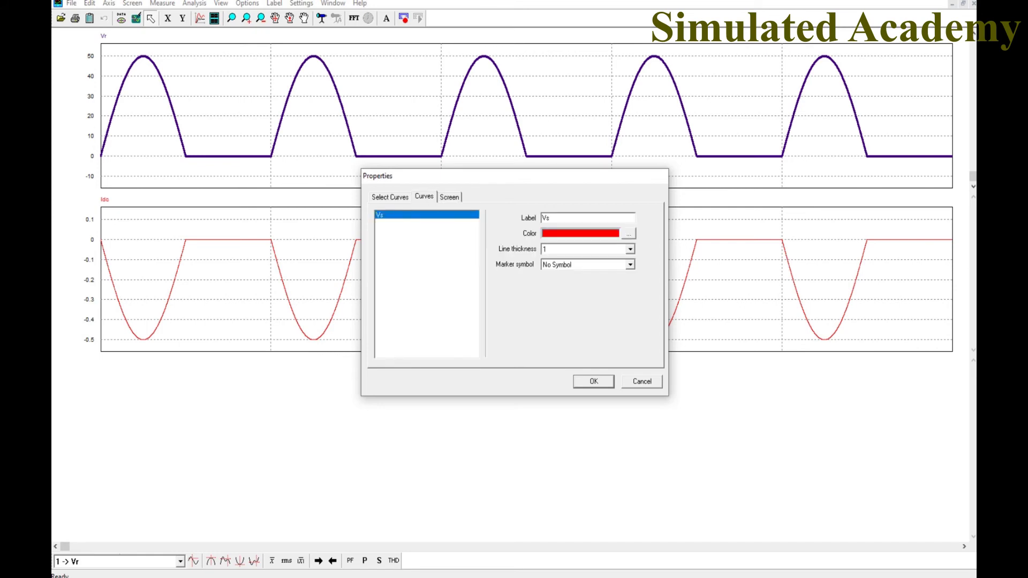
{"action": "left_click", "coordinate": [629, 234]}
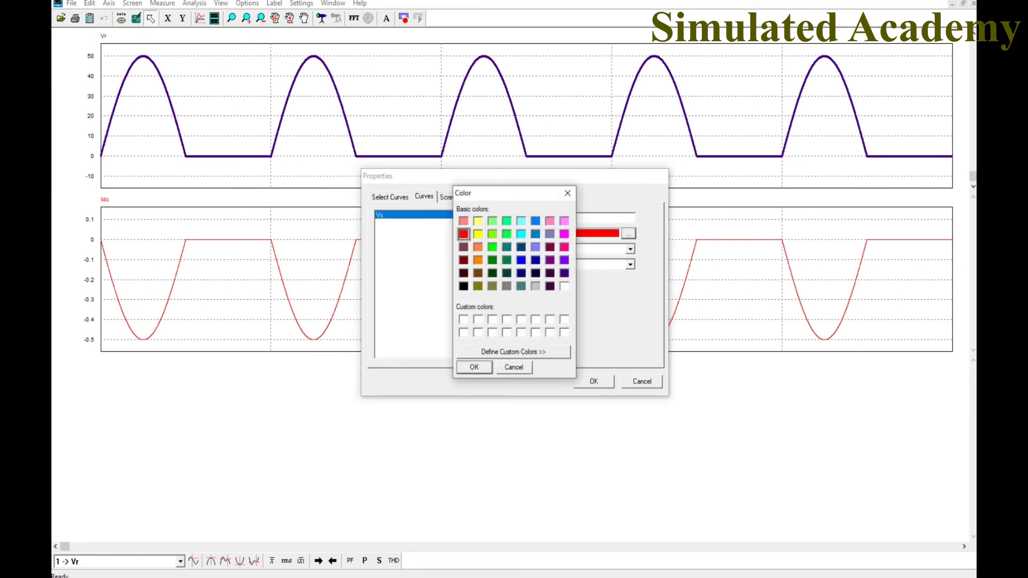
{"action": "left_click", "coordinate": [564, 260]}
{"action": "left_click", "coordinate": [564, 248]}
{"action": "left_click", "coordinate": [474, 367]}
{"action": "left_click", "coordinate": [474, 367]}
{"action": "left_click", "coordinate": [630, 249]}
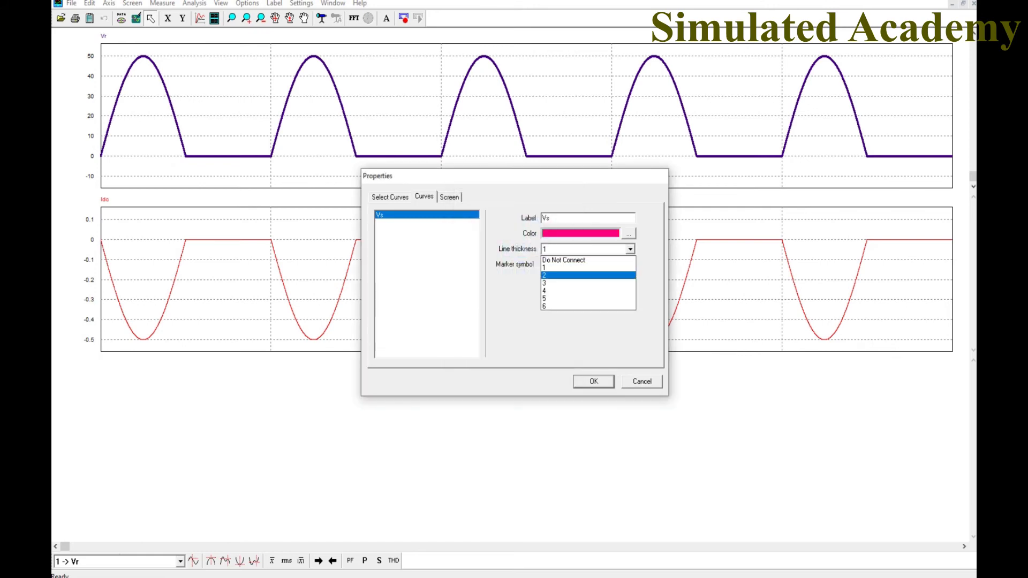
{"action": "left_click", "coordinate": [587, 283]}
{"action": "left_click", "coordinate": [594, 381]}
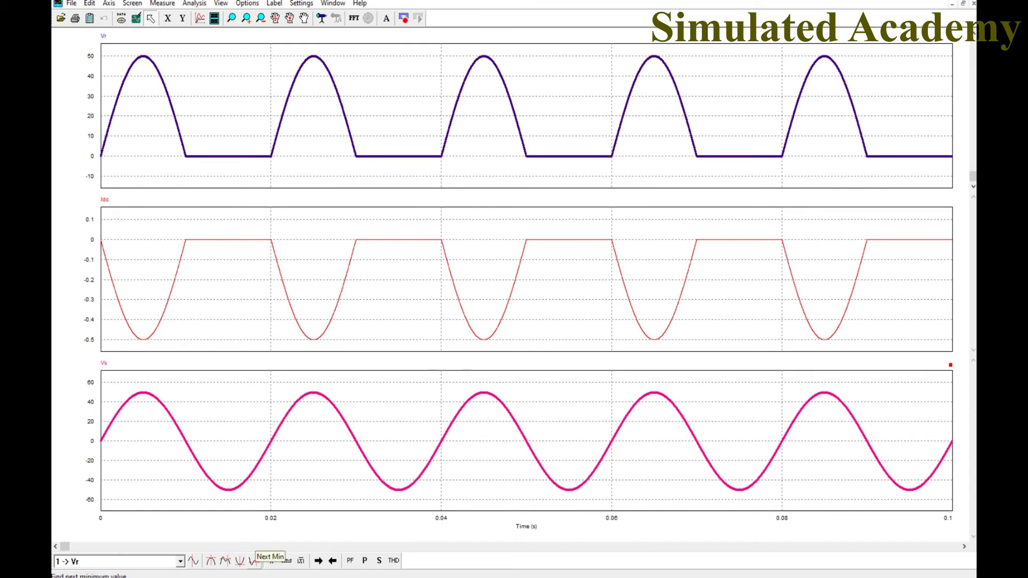
Measure the Vr curve's global and next minimum and maximum points, and check the power factor.
{"action": "left_click", "coordinate": [253, 559]}
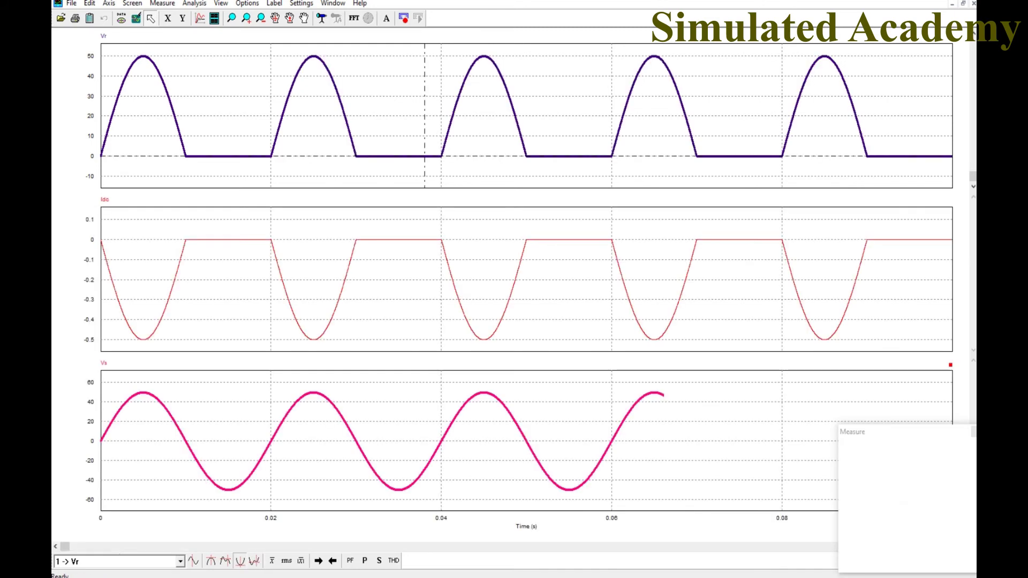
{"action": "left_click", "coordinate": [240, 560]}
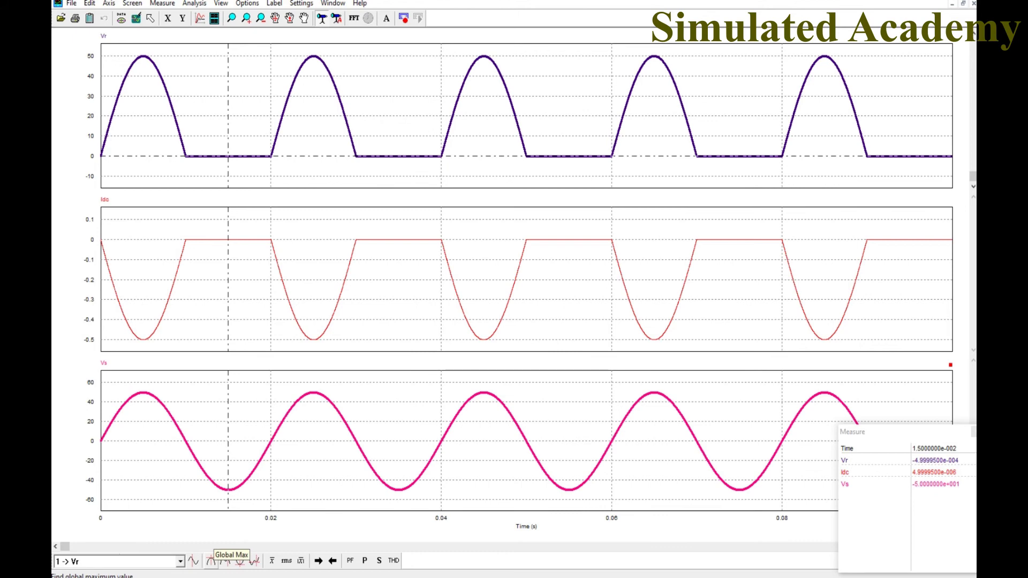
{"action": "left_click", "coordinate": [211, 560]}
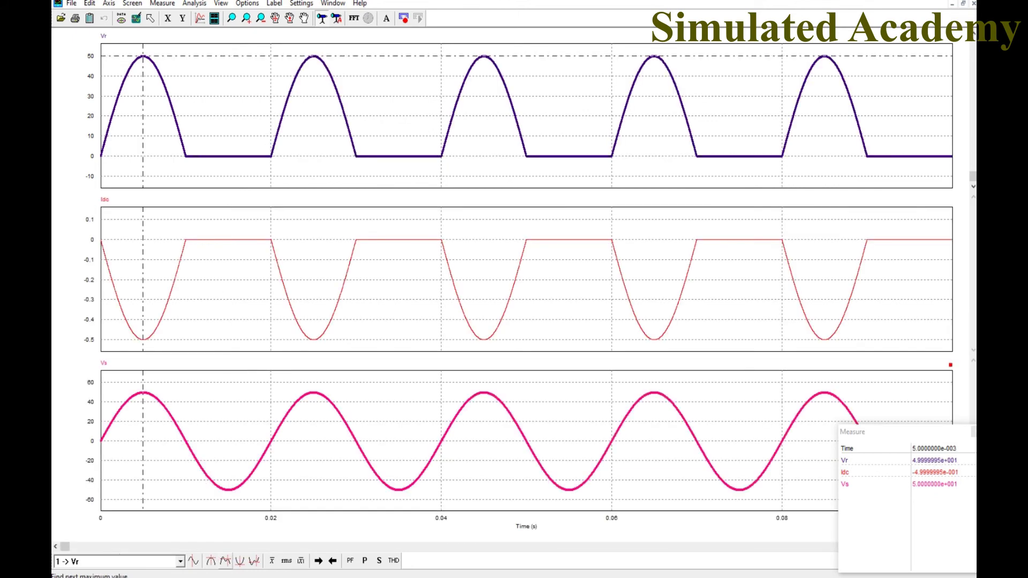
{"action": "left_click", "coordinate": [225, 561]}
{"action": "left_click", "coordinate": [255, 560]}
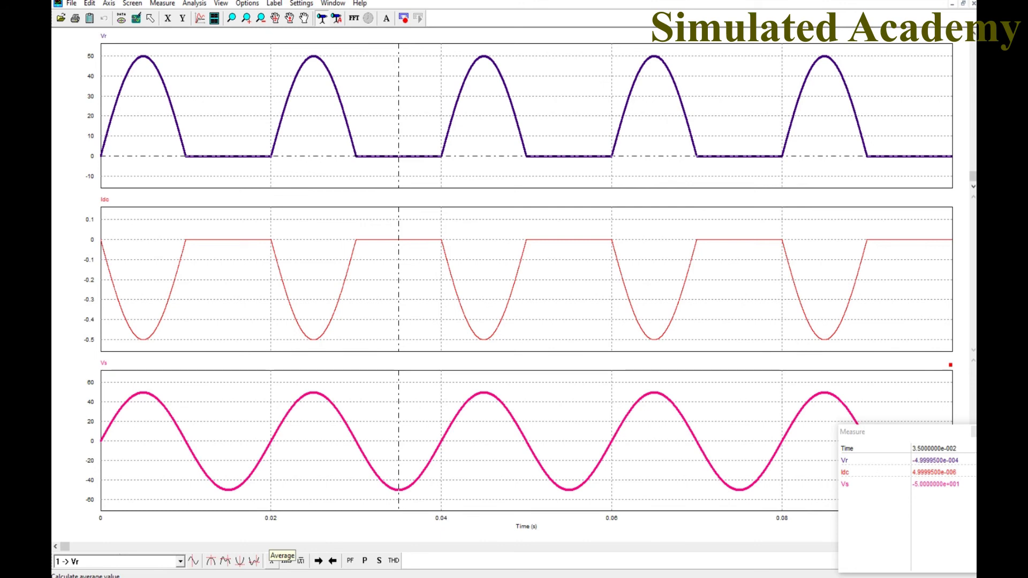
{"action": "left_click_drag", "start_coordinate": [895, 438], "coordinate": [817, 369]}
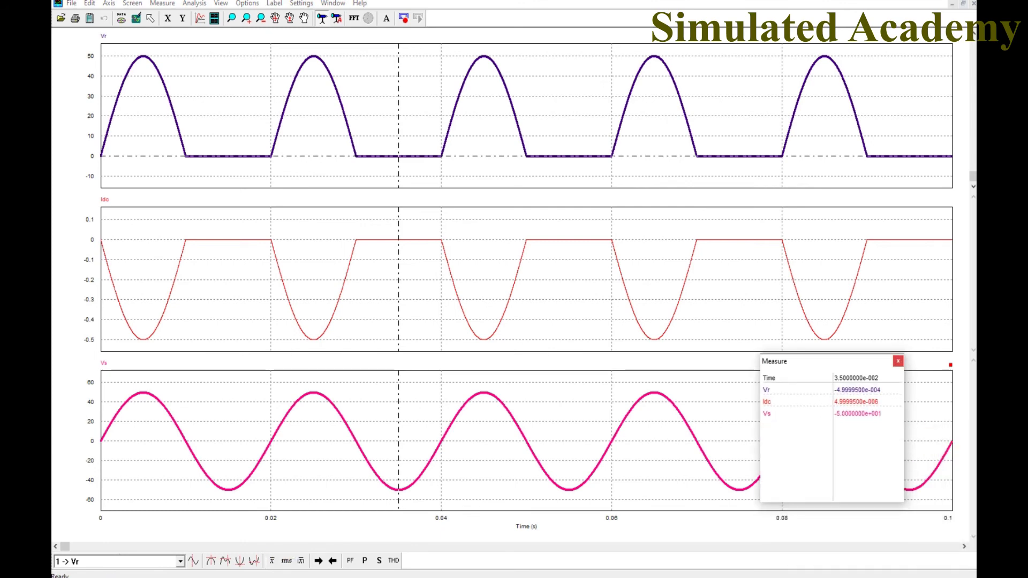
{"action": "left_click", "coordinate": [898, 363]}
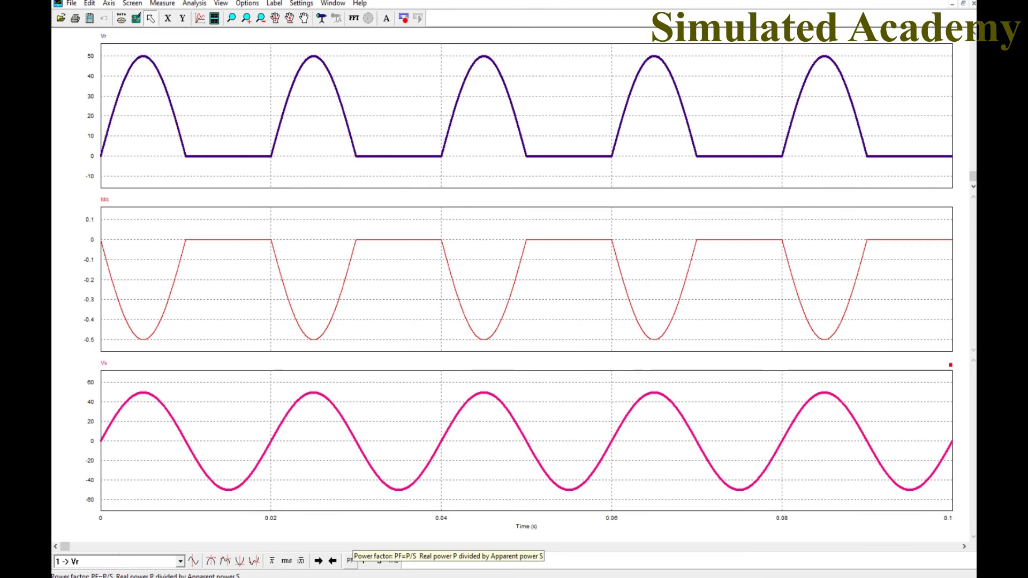
{"action": "left_click", "coordinate": [349, 561]}
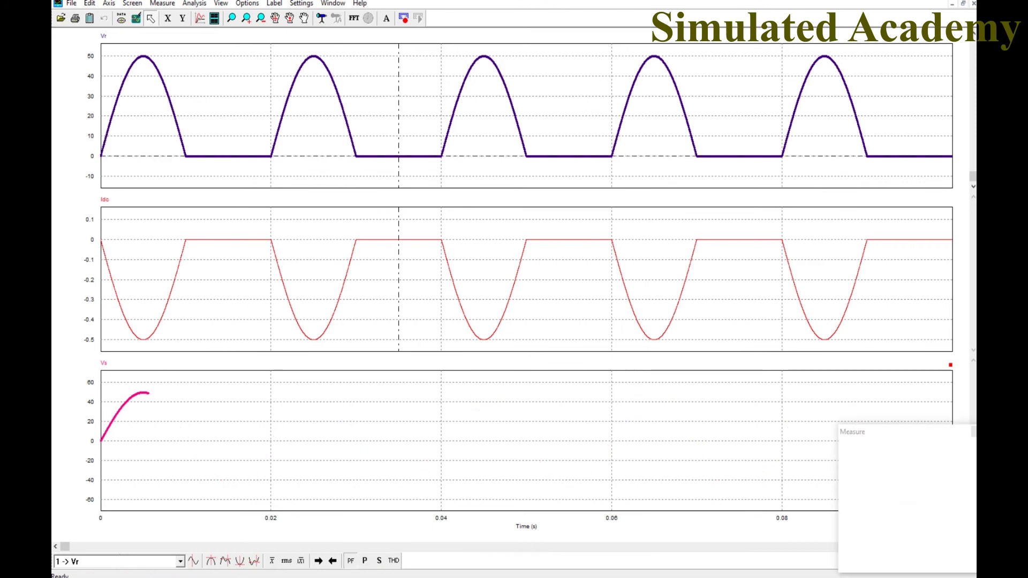
{"action": "left_click_drag", "start_coordinate": [896, 438], "coordinate": [870, 429]}
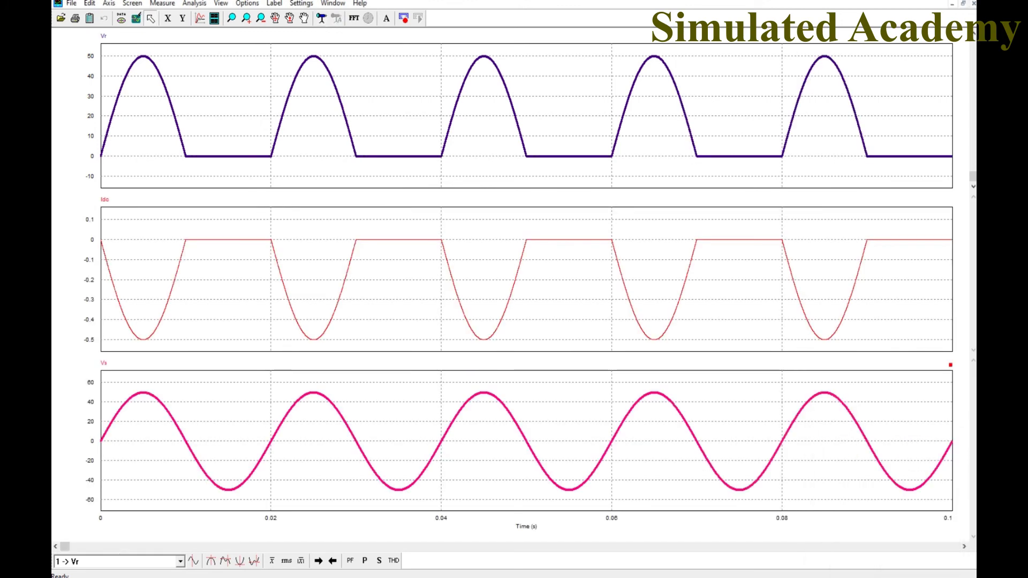
Switch the X axis of the plots to a logarithmic scale.
{"action": "left_click", "coordinate": [168, 18]}
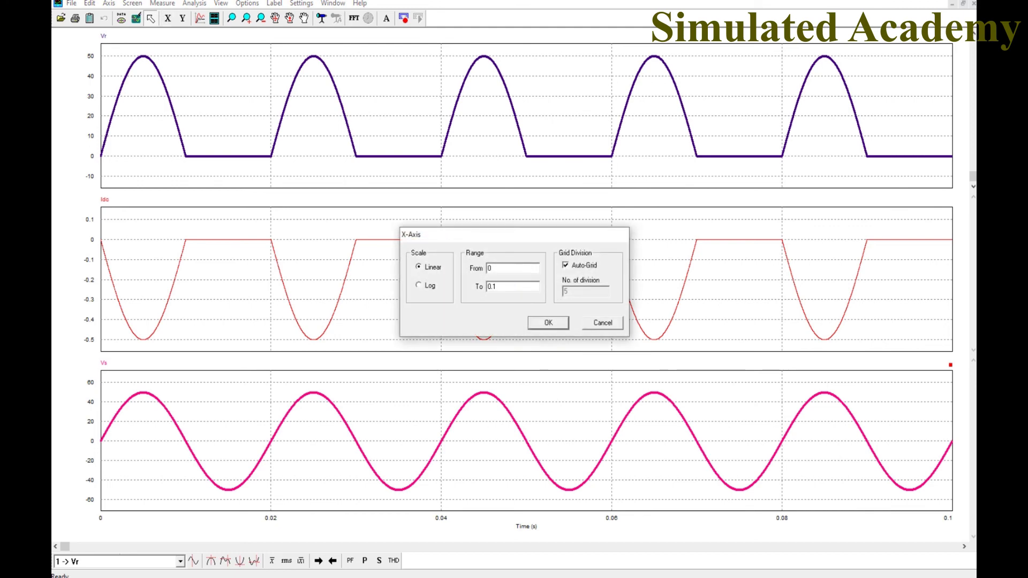
{"action": "left_click", "coordinate": [419, 286]}
{"action": "left_click", "coordinate": [419, 267]}
{"action": "left_click", "coordinate": [418, 285]}
{"action": "key", "text": "Return"}
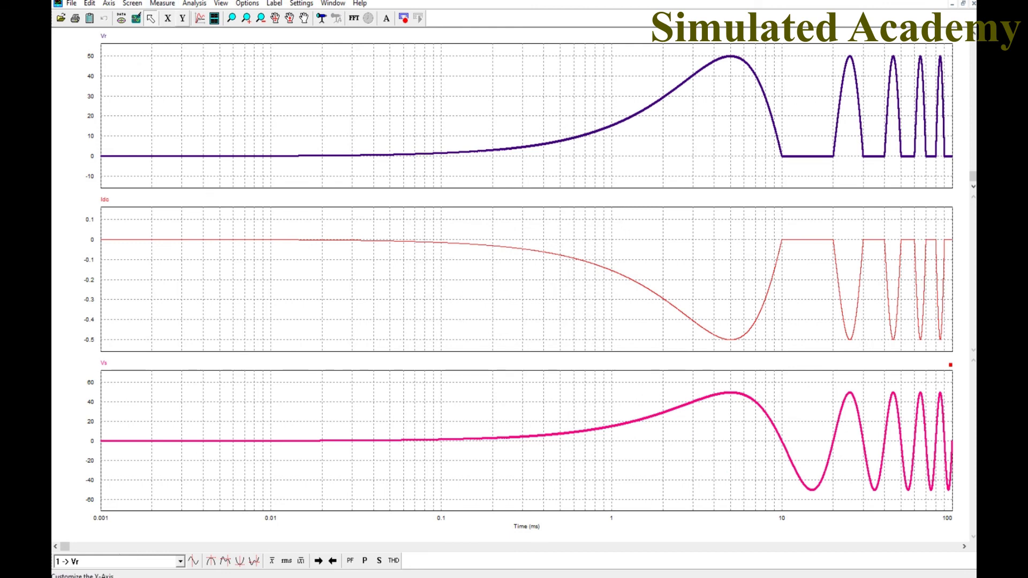
Switch the Vs plot's Y axis to a logarithmic scale.
{"action": "left_click", "coordinate": [183, 18]}
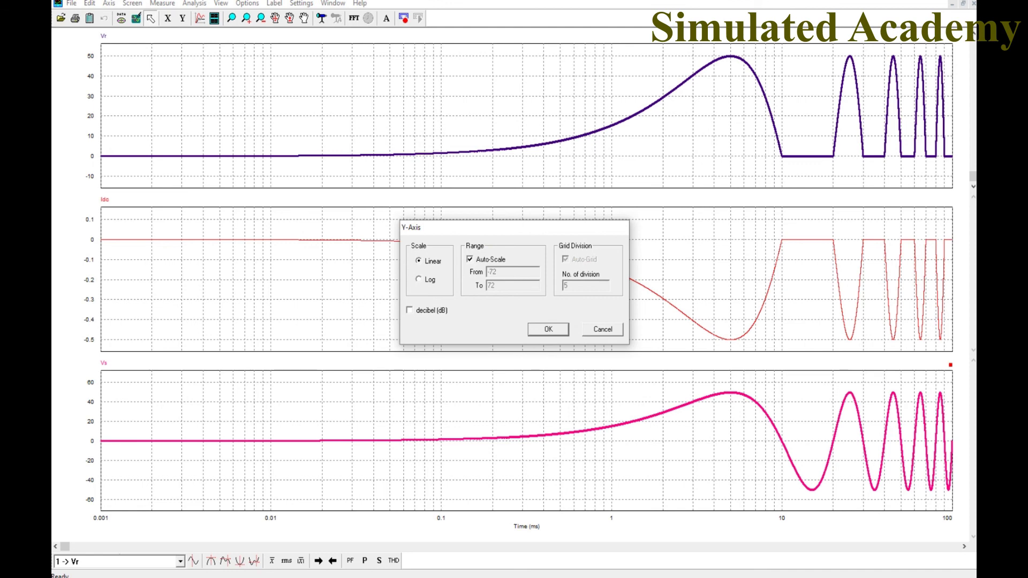
{"action": "left_click", "coordinate": [548, 329]}
{"action": "left_click", "coordinate": [596, 317]}
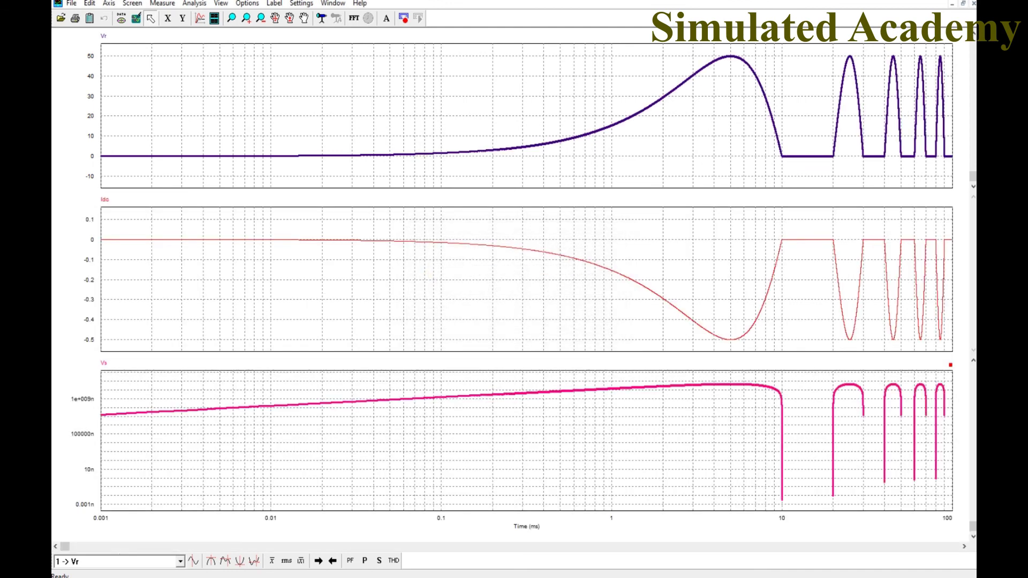
Return the Vs plot's Y axis to a linear scale.
{"action": "left_click", "coordinate": [182, 18]}
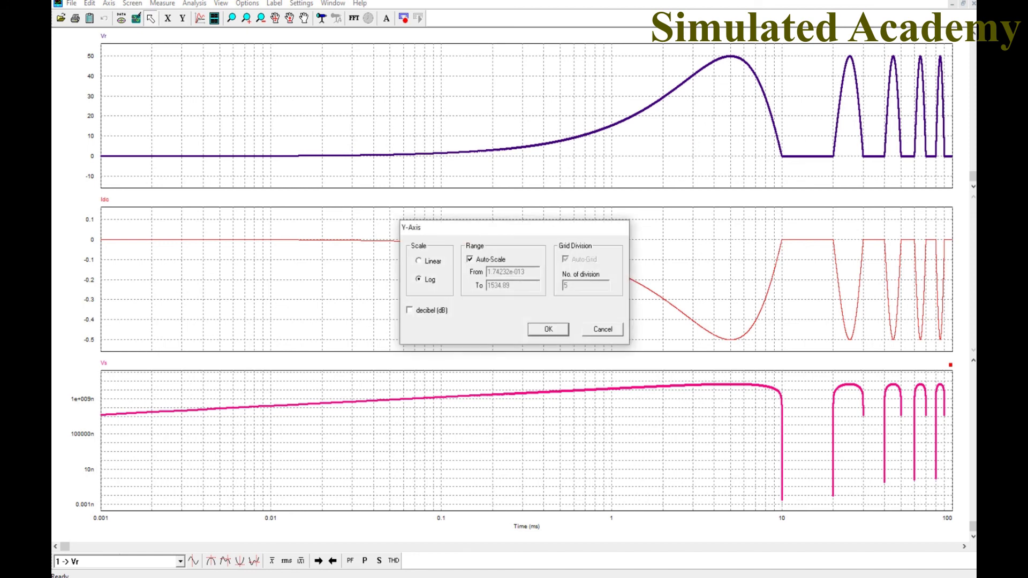
{"action": "left_click", "coordinate": [419, 260]}
{"action": "key", "text": "Return"}
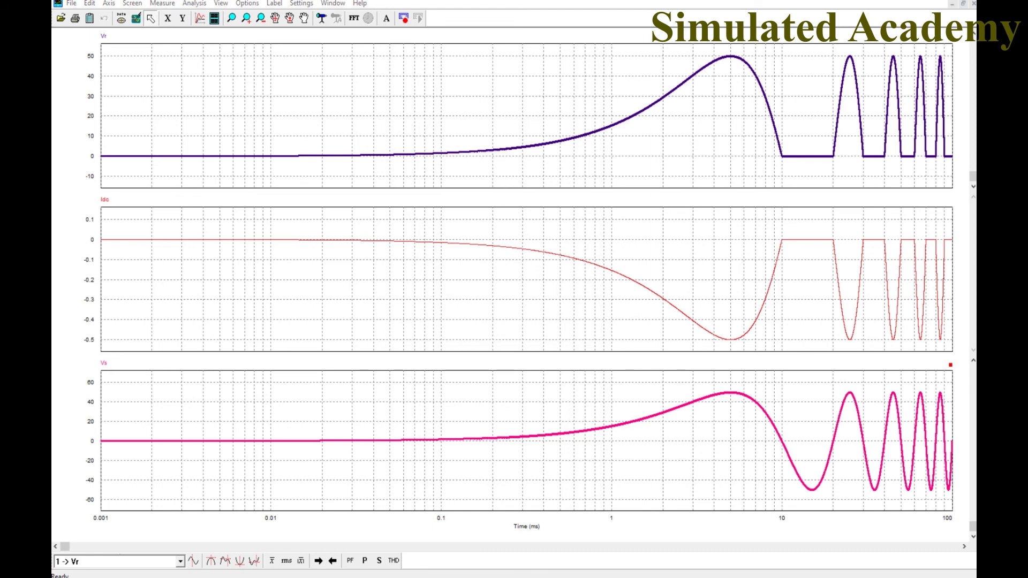
Return the X axis of the plots to a linear scale.
{"action": "double_click", "coordinate": [527, 518]}
{"action": "left_click", "coordinate": [422, 267]}
{"action": "left_click", "coordinate": [547, 321]}
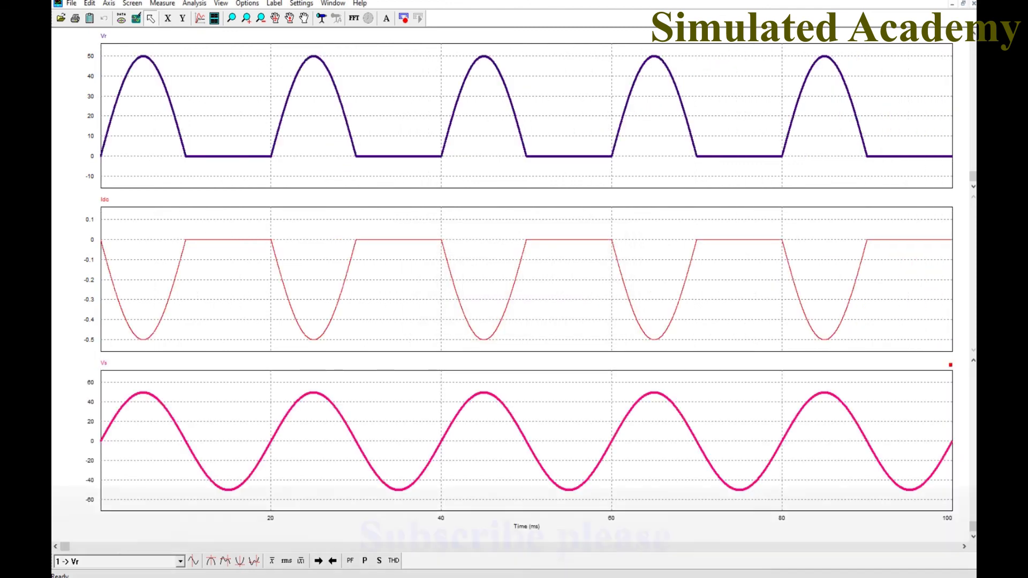
Run an FFT analysis on the plotted Vr, Idc and Vs waveforms.
{"action": "left_click", "coordinate": [353, 18]}
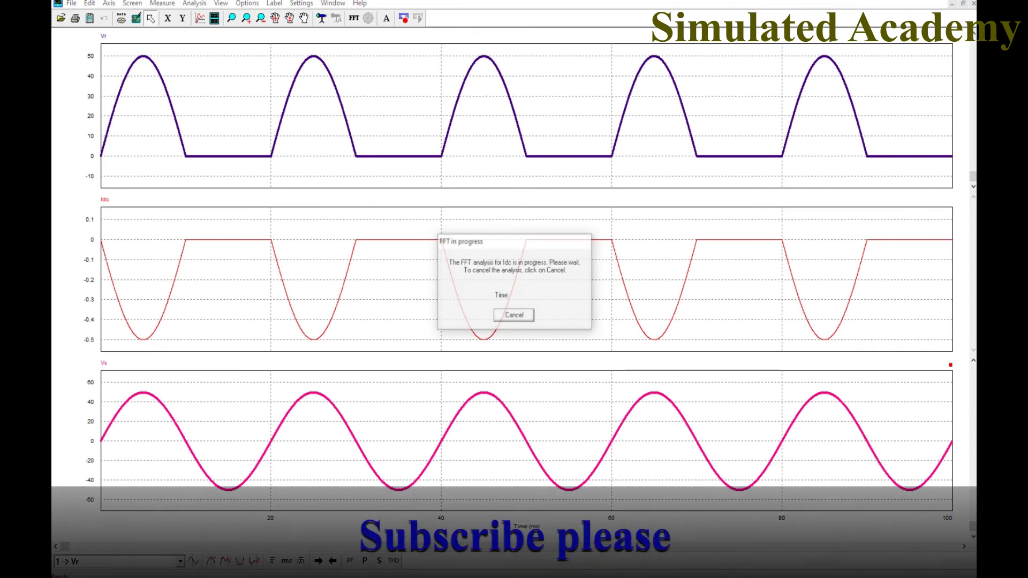